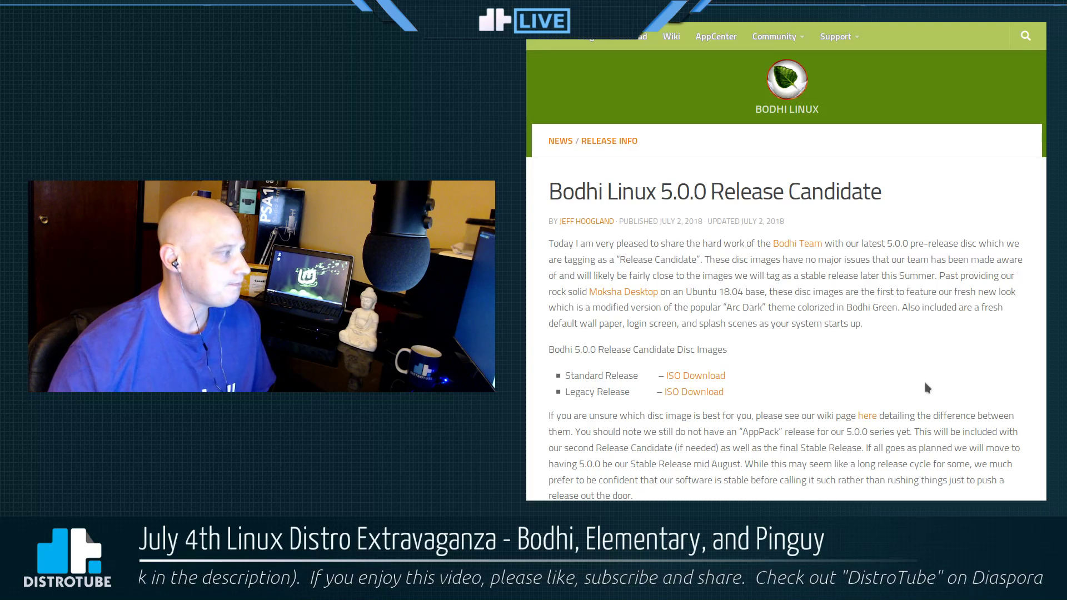
# Read through the Bodhi Linux 5.0.0 Release Candidate announcement, including the disc images and the default-look screenshots
pyautogui.scroll(-3, 795, 405)
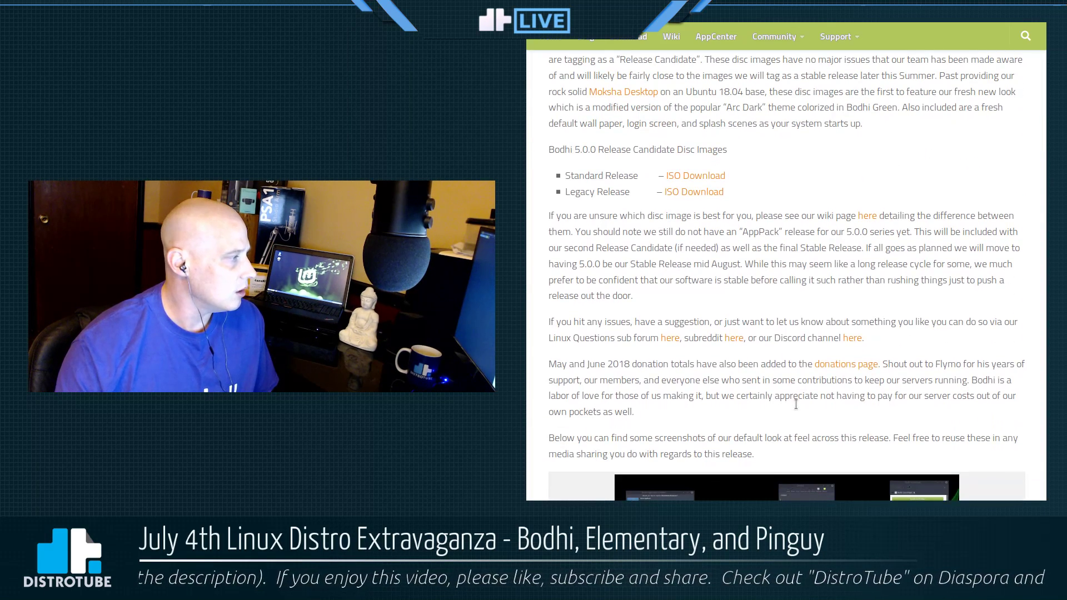
pyautogui.scroll(-9, 795, 404)
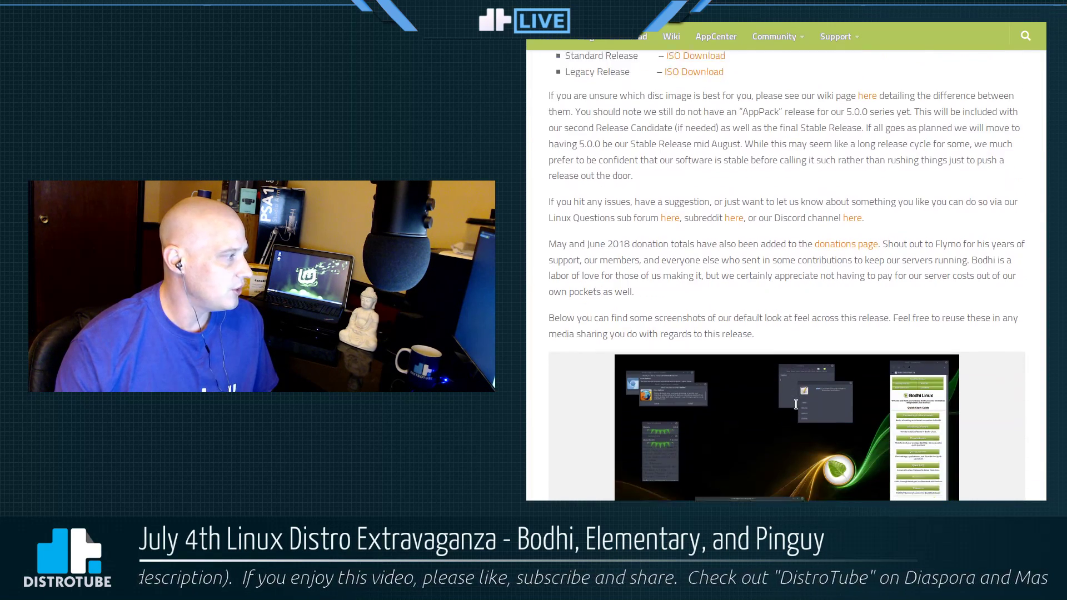
pyautogui.scroll(-9, 797, 410)
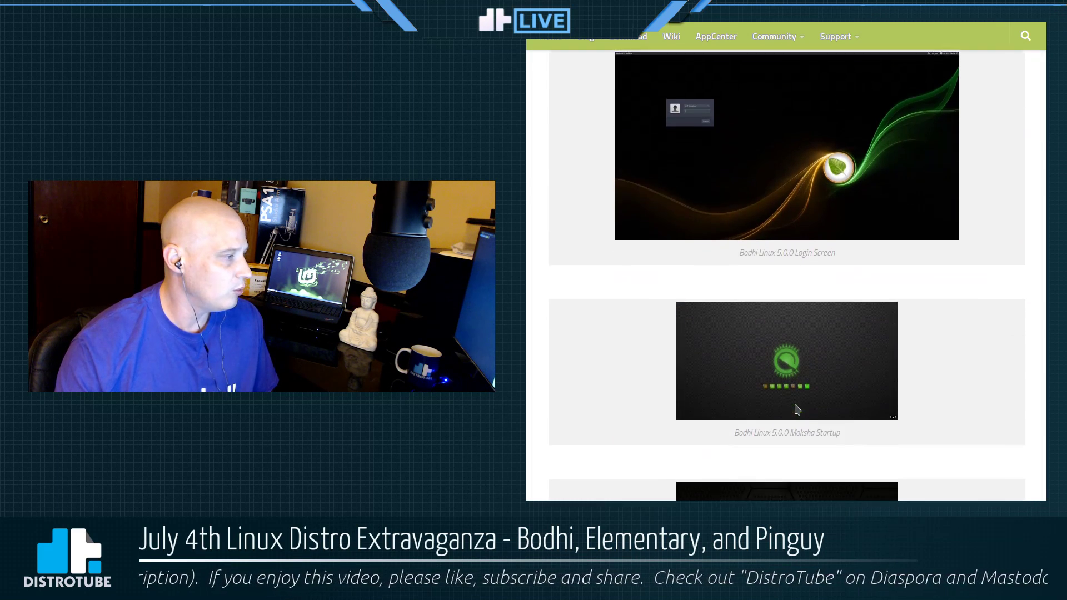
pyautogui.scroll(1, 796, 409)
pyautogui.scroll(4, 986, 419)
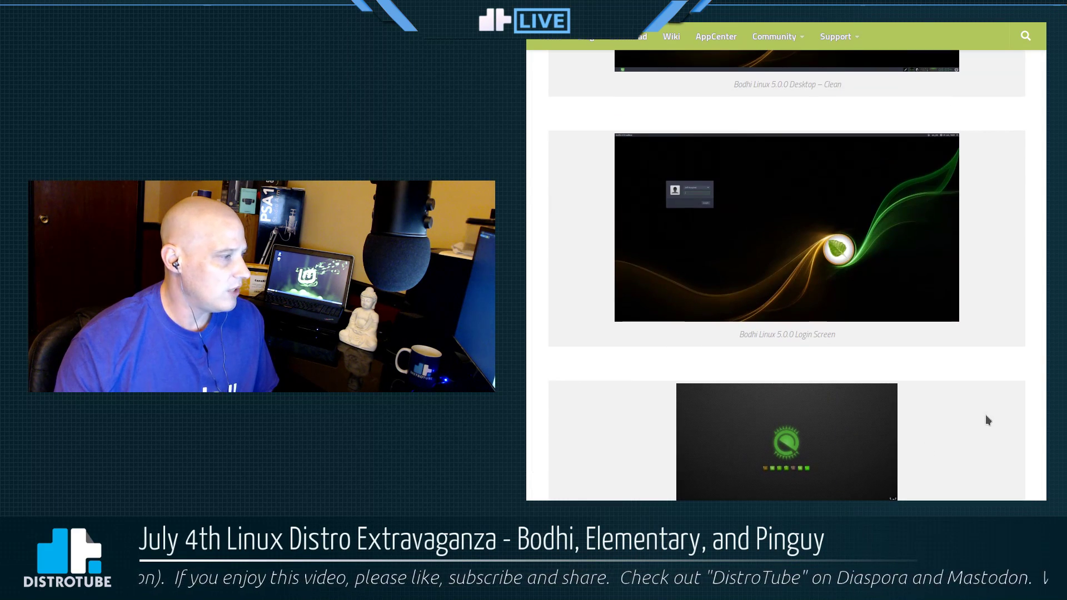
pyautogui.scroll(3, 1044, 311)
pyautogui.scroll(6, 1036, 161)
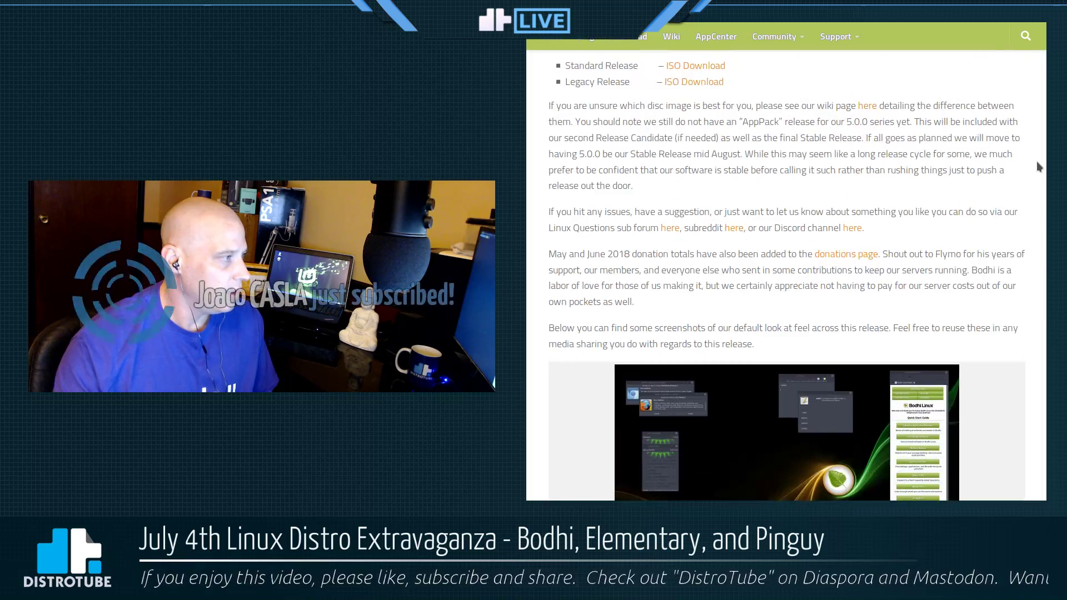
pyautogui.scroll(3, 1031, 144)
pyautogui.scroll(1, 1024, 117)
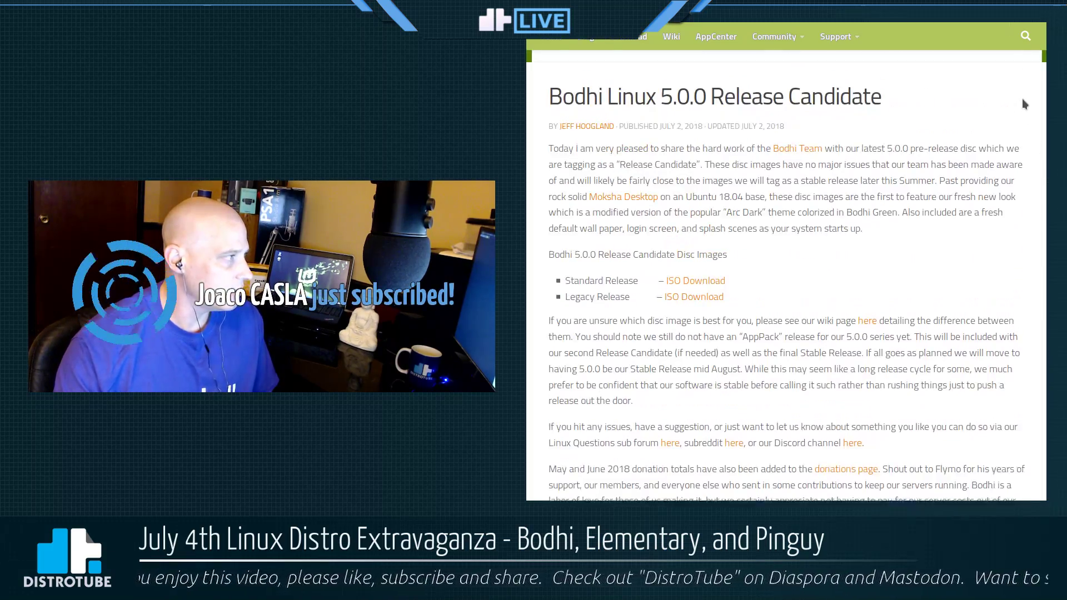
pyautogui.scroll(-8, 1022, 99)
pyautogui.scroll(9, 996, 400)
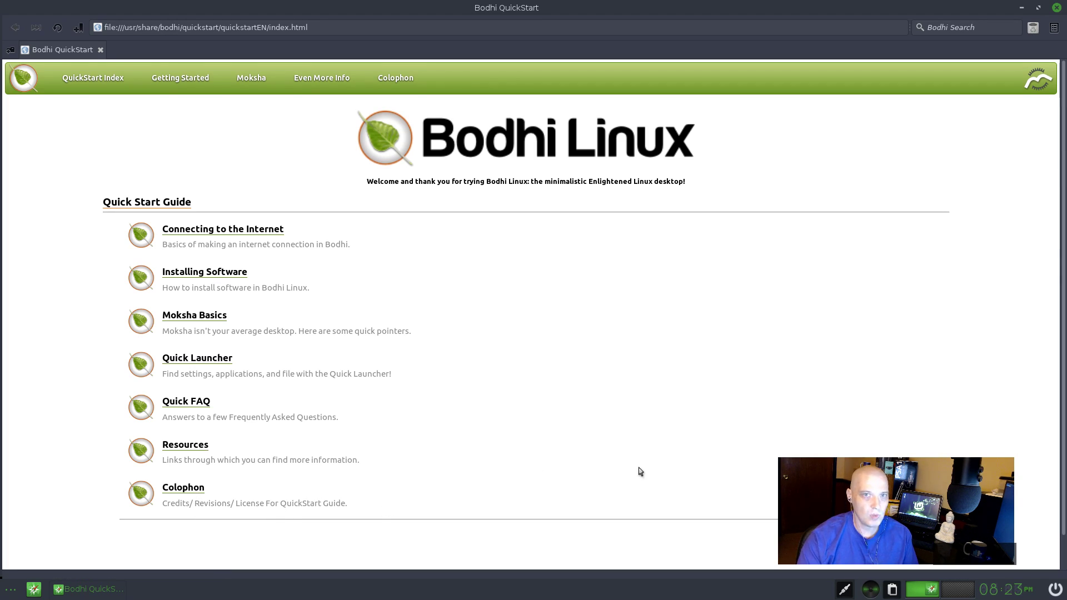
# Minimize the Bodhi QuickStart window, and view the Quick Launcher before dismissing it
pyautogui.click(1022, 9)
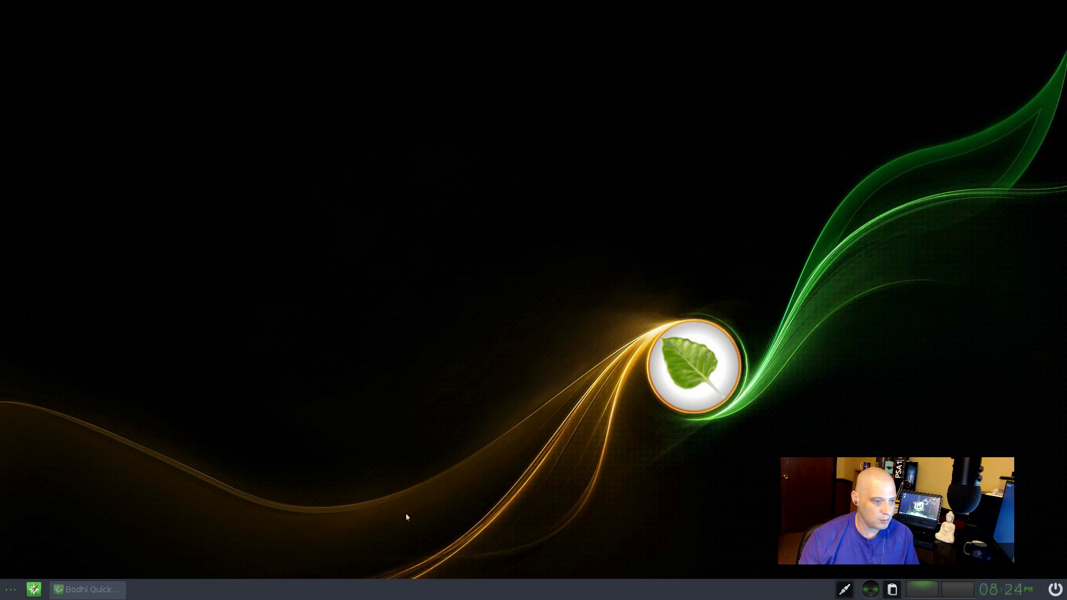
pyautogui.click(207, 265)
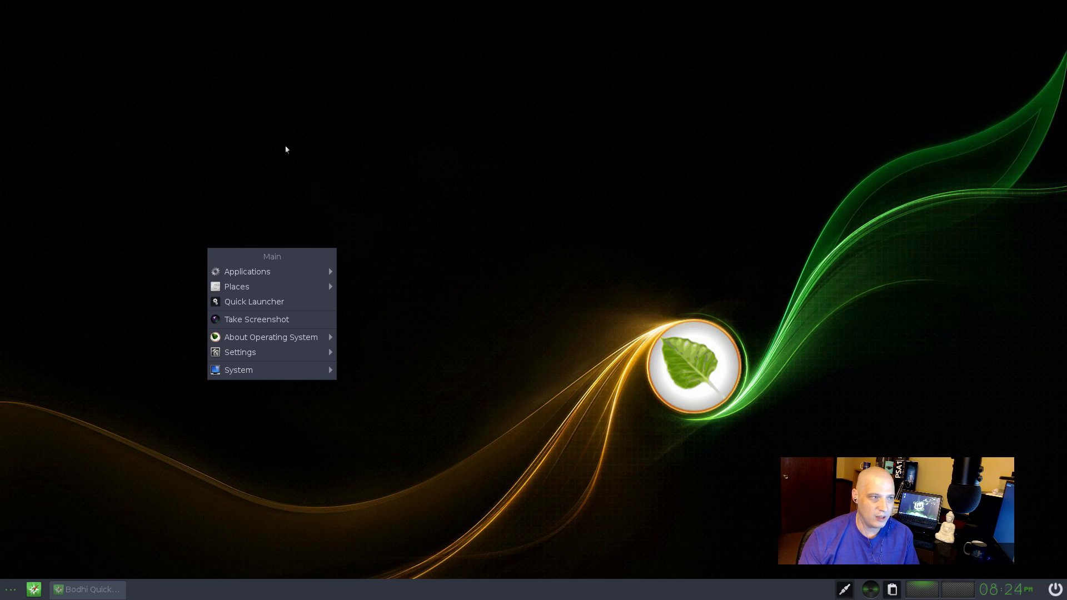
pyautogui.click(302, 165)
pyautogui.click(303, 165)
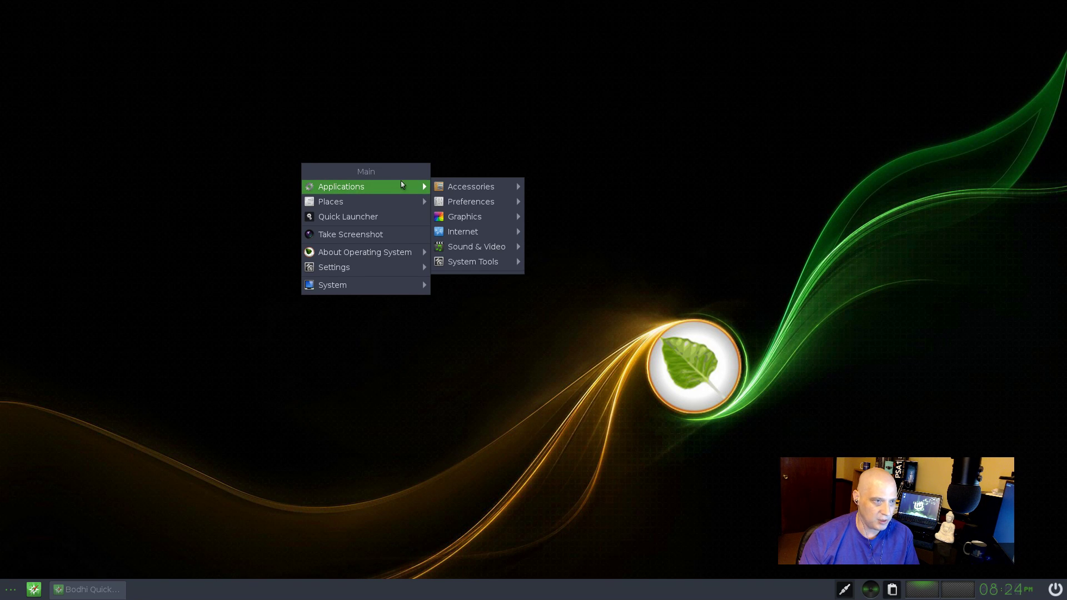
pyautogui.moveTo(392, 203)
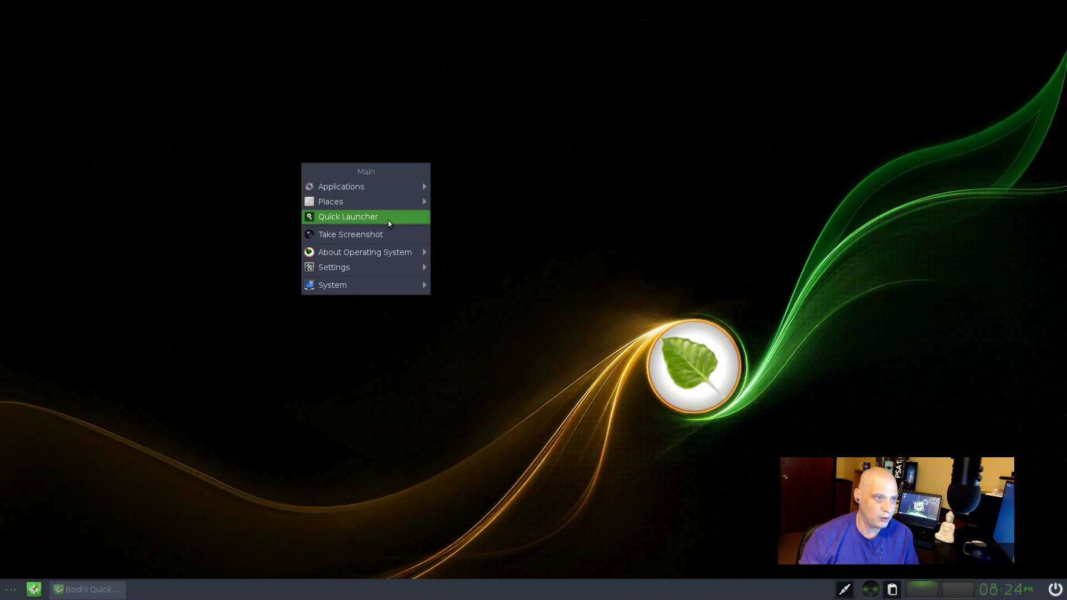
pyautogui.click(390, 223)
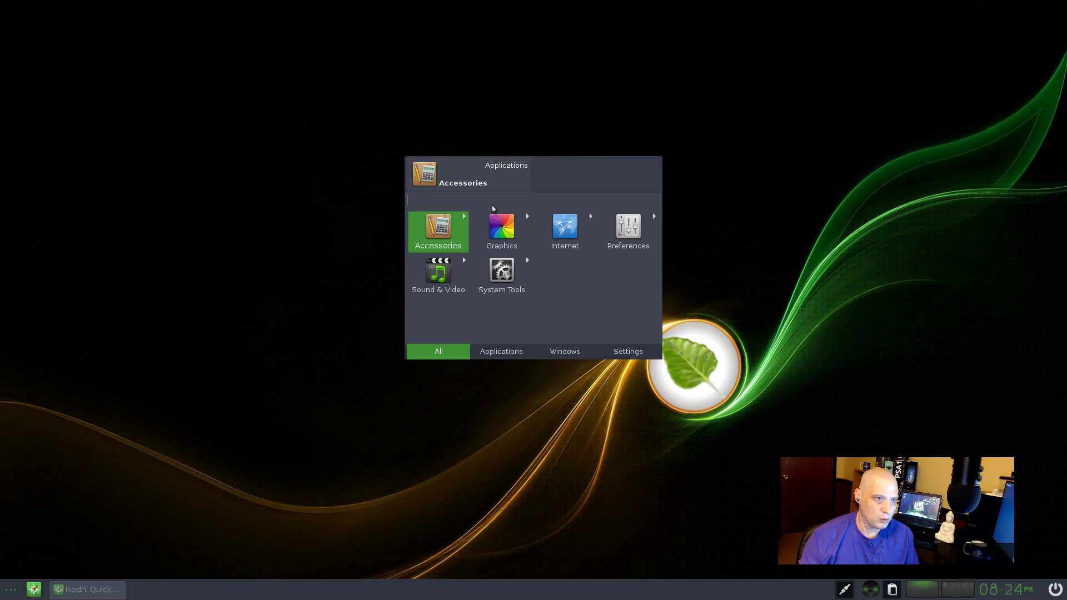
pyautogui.click(597, 97)
# Examine the Moksha main menu from both the desktop and the shelf, including its application categories
pyautogui.click(234, 167)
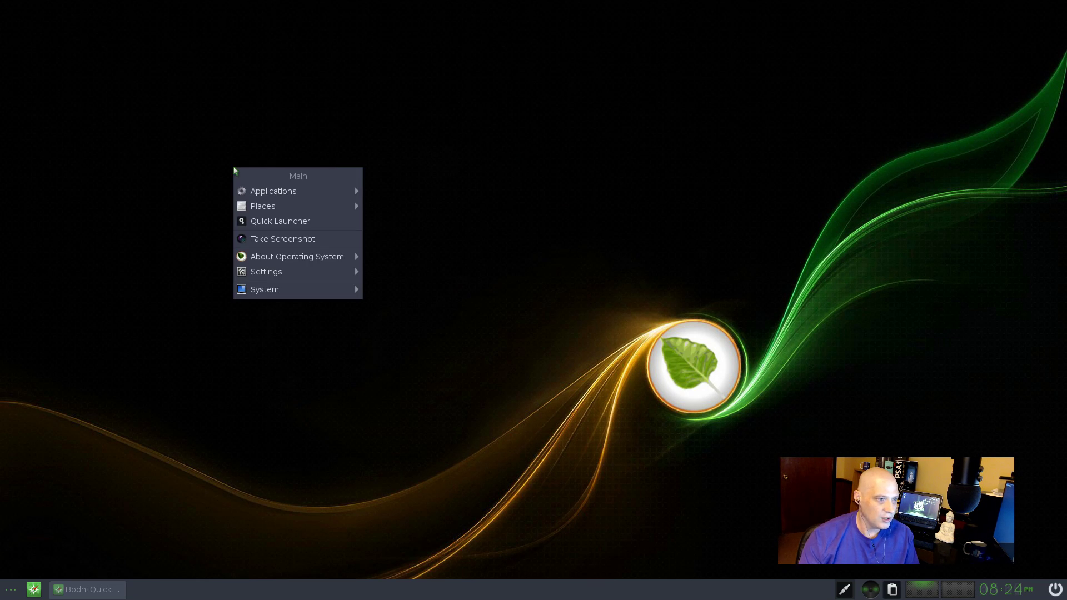
pyautogui.click(400, 451)
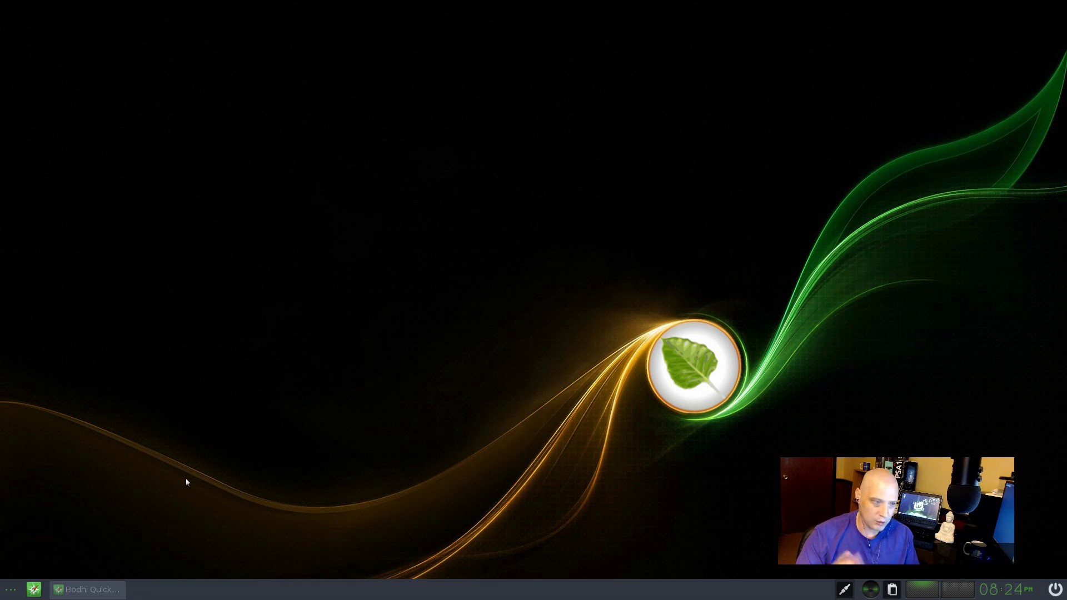
pyautogui.click(10, 593)
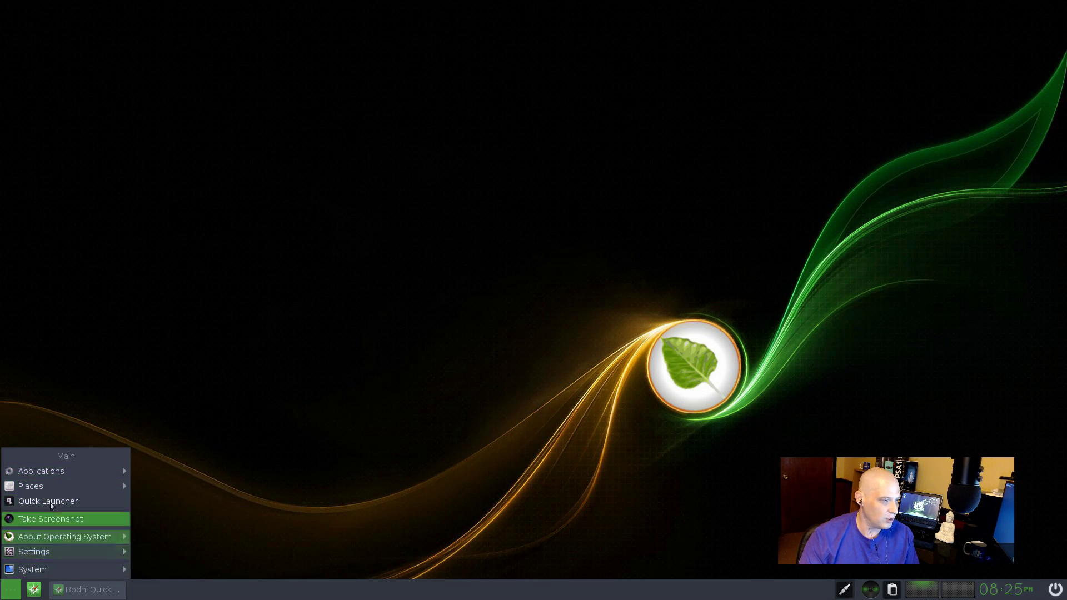
pyautogui.click(214, 186)
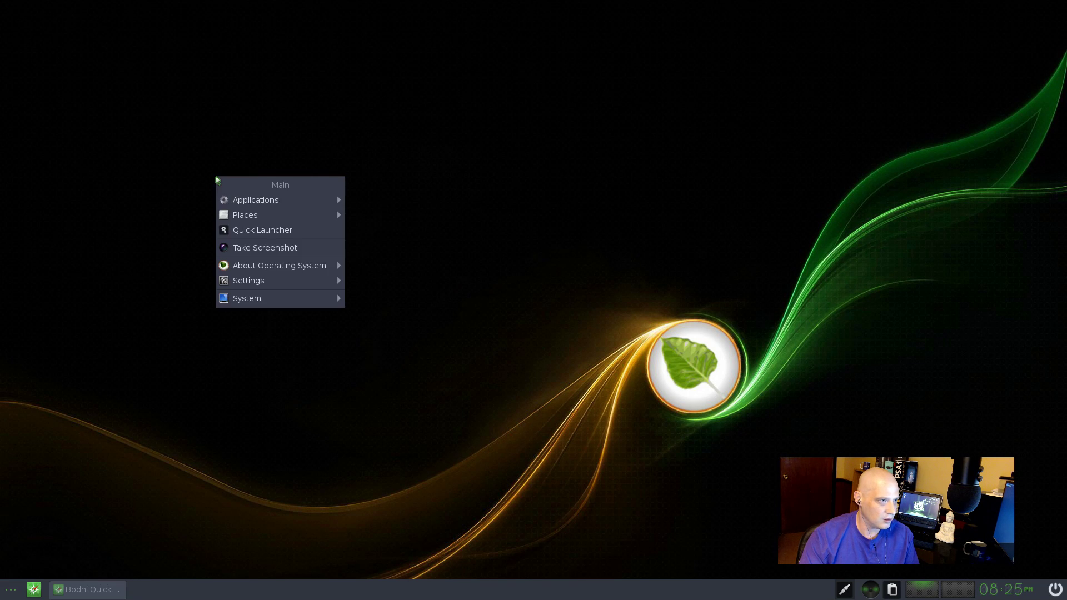
pyautogui.moveTo(240, 195)
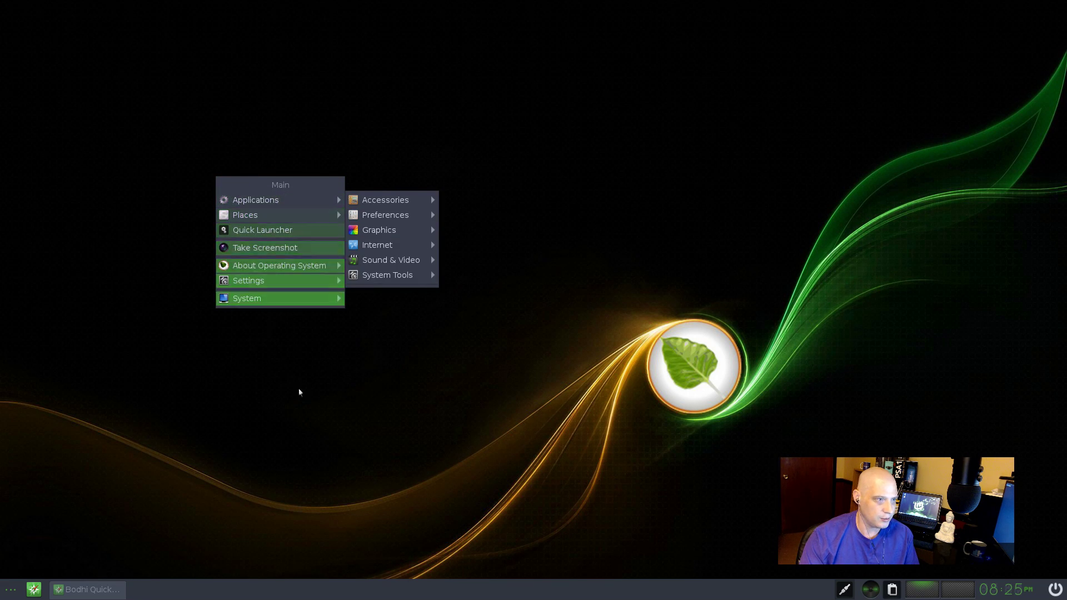
pyautogui.click(294, 420)
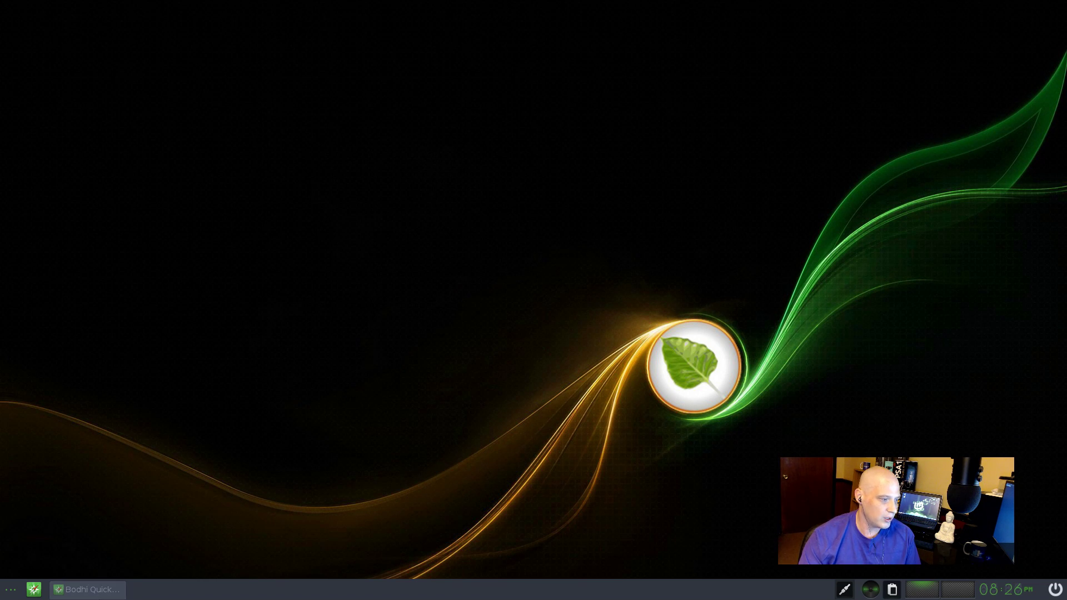
# Read the Moksha Basics page of the Bodhi QuickStart guide down to the handy shortcuts, and minimize the guide
pyautogui.click(87, 589)
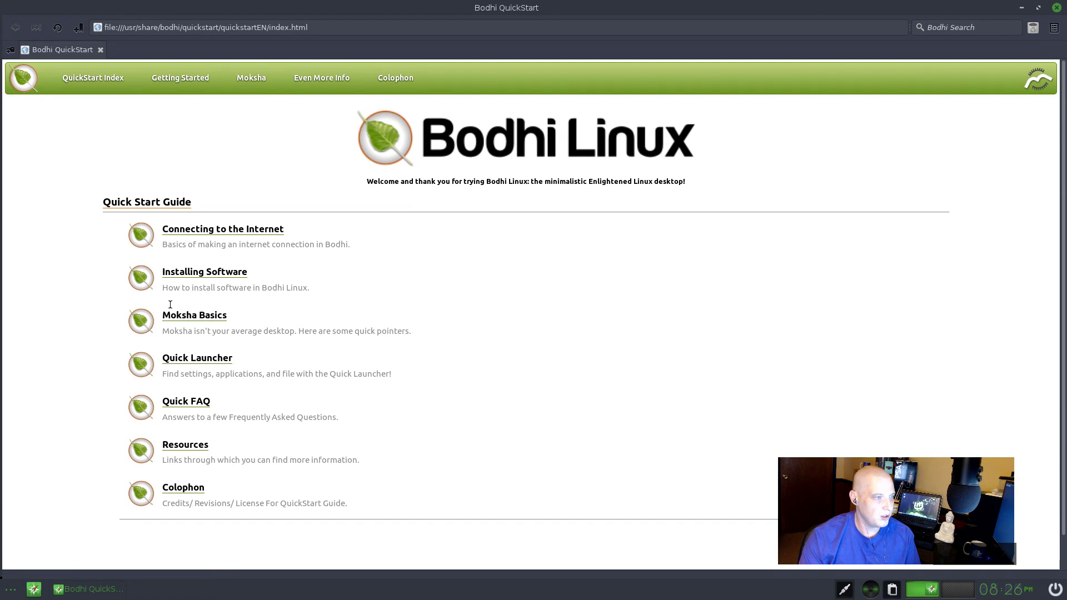
pyautogui.click(206, 327)
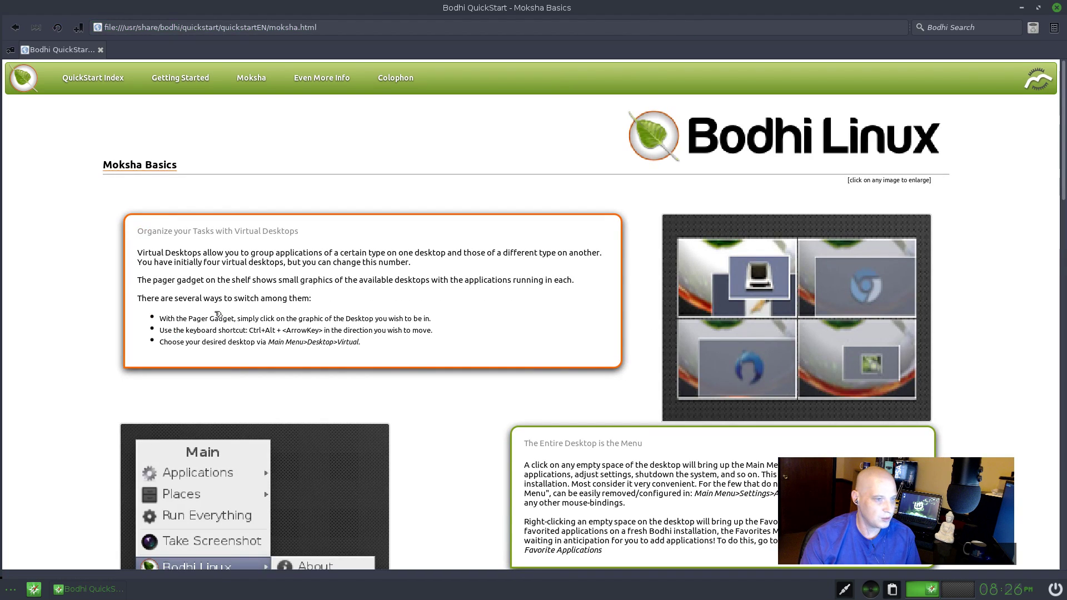
pyautogui.scroll(-3, 466, 284)
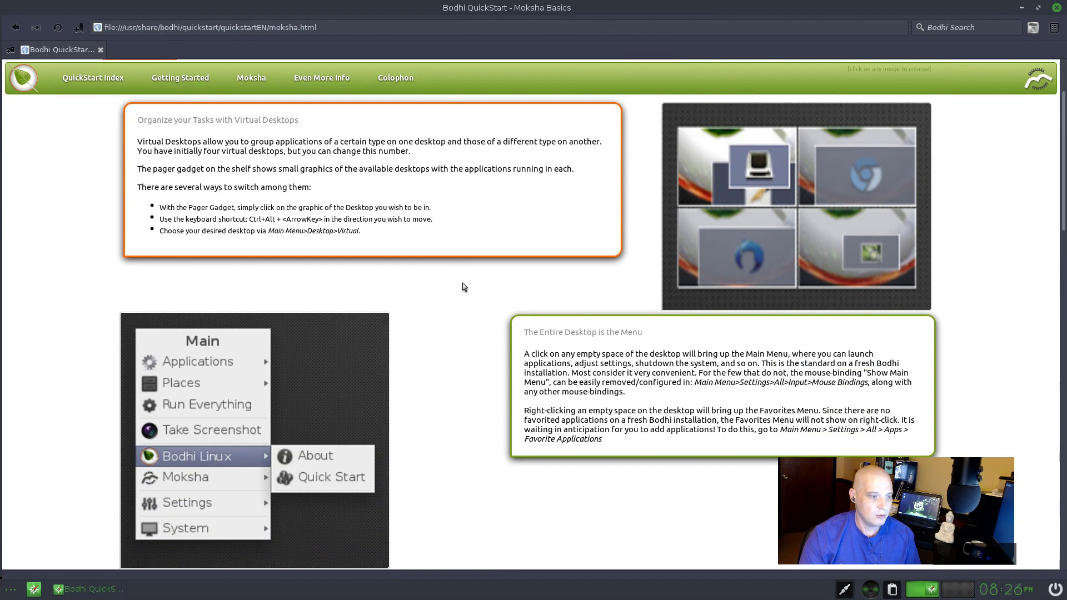
pyautogui.scroll(-3, 464, 287)
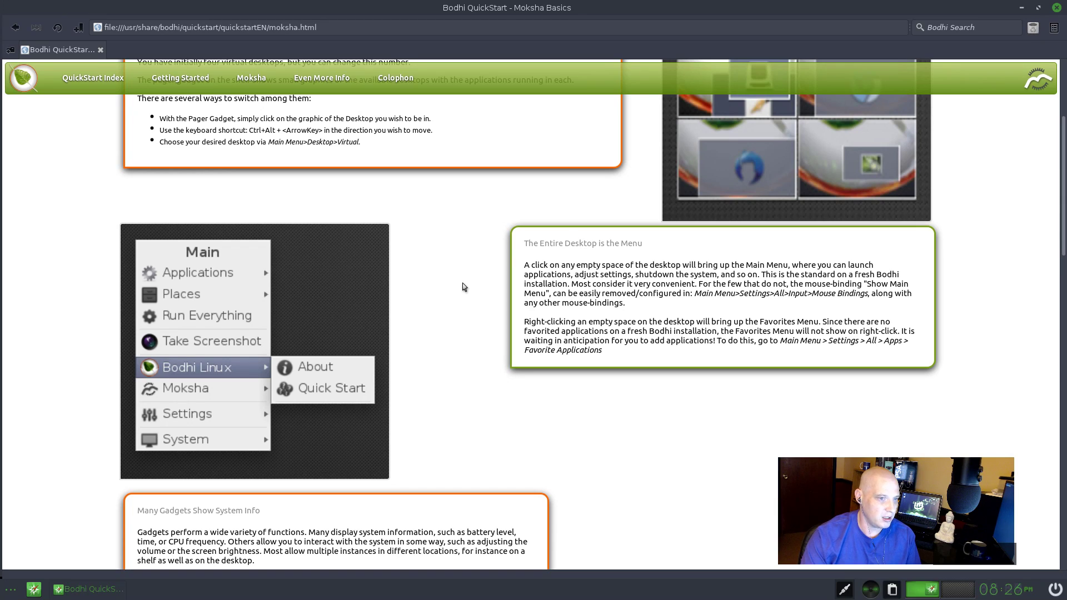
pyautogui.scroll(-10, 464, 286)
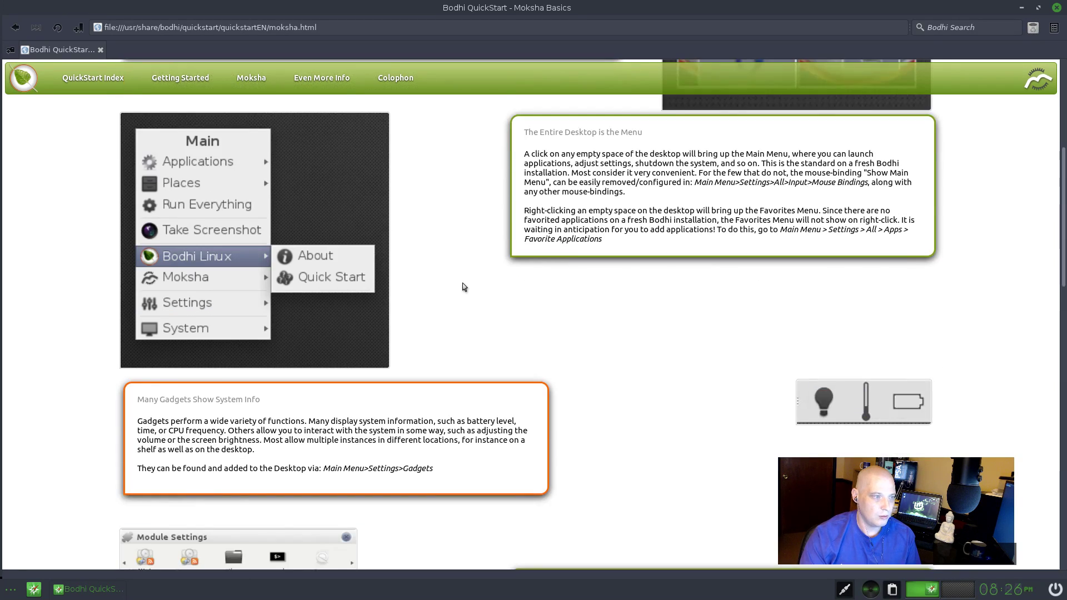
pyautogui.scroll(-4, 465, 287)
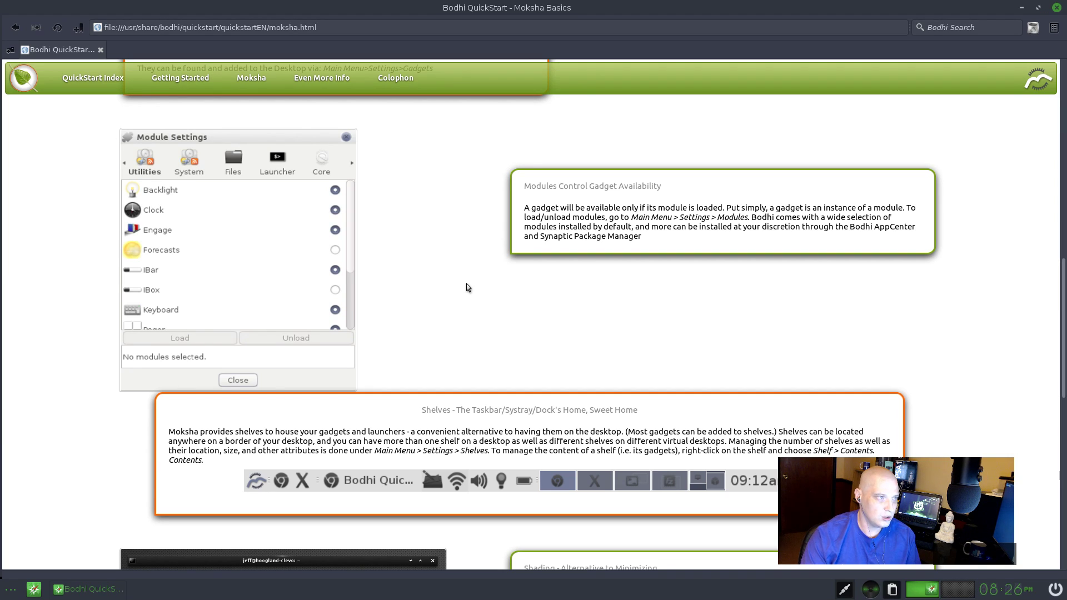
pyautogui.scroll(-6, 467, 286)
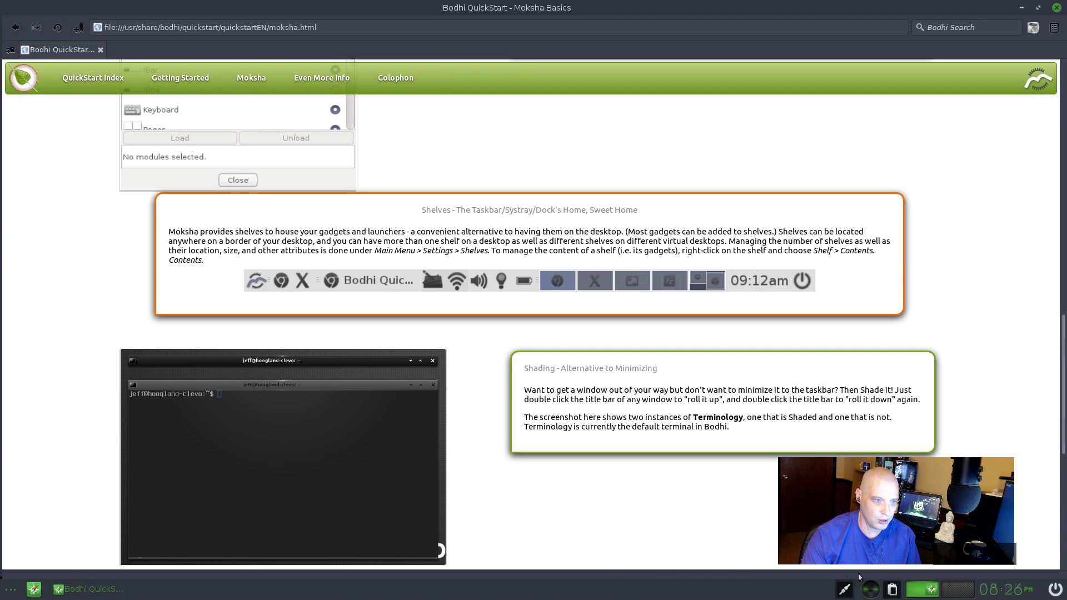
pyautogui.scroll(-3, 699, 471)
pyautogui.scroll(-10, 699, 471)
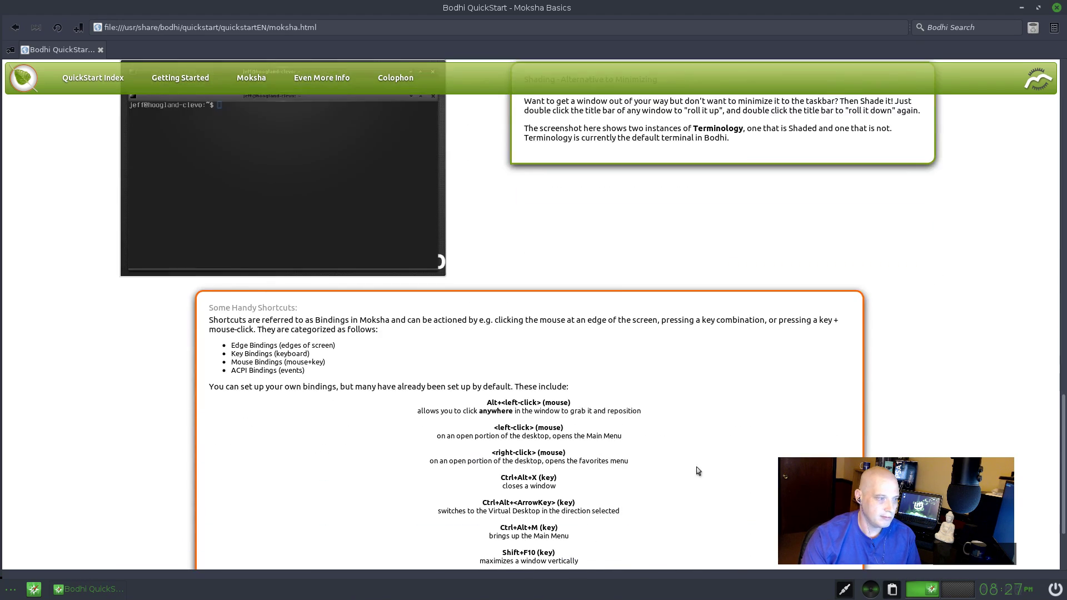
pyautogui.click(96, 593)
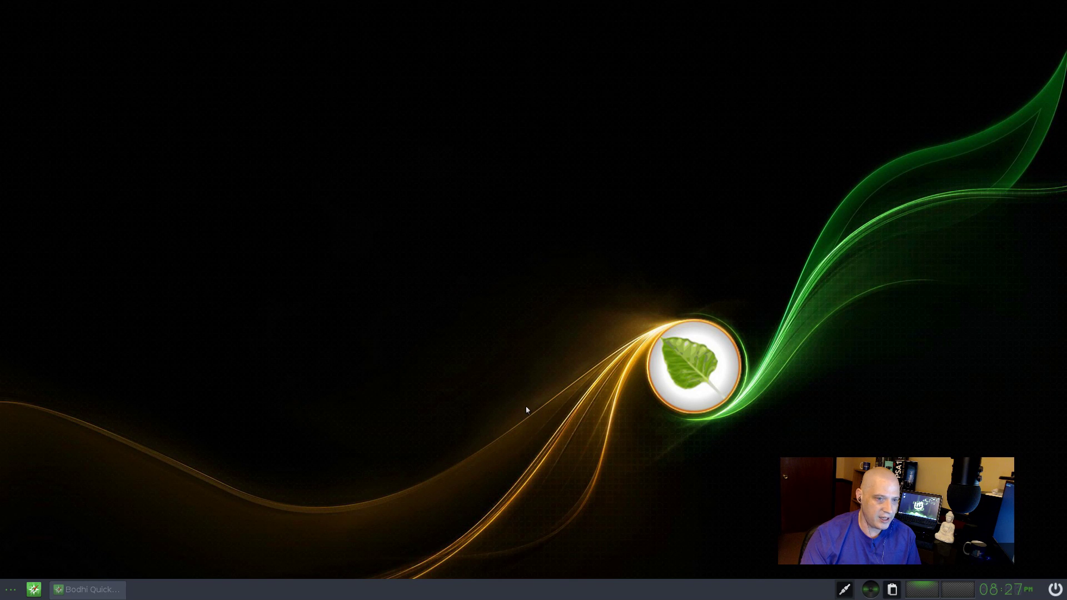
# Add a Clock gadget to the Background layer of the desktop gadgets
pyautogui.click(396, 156)
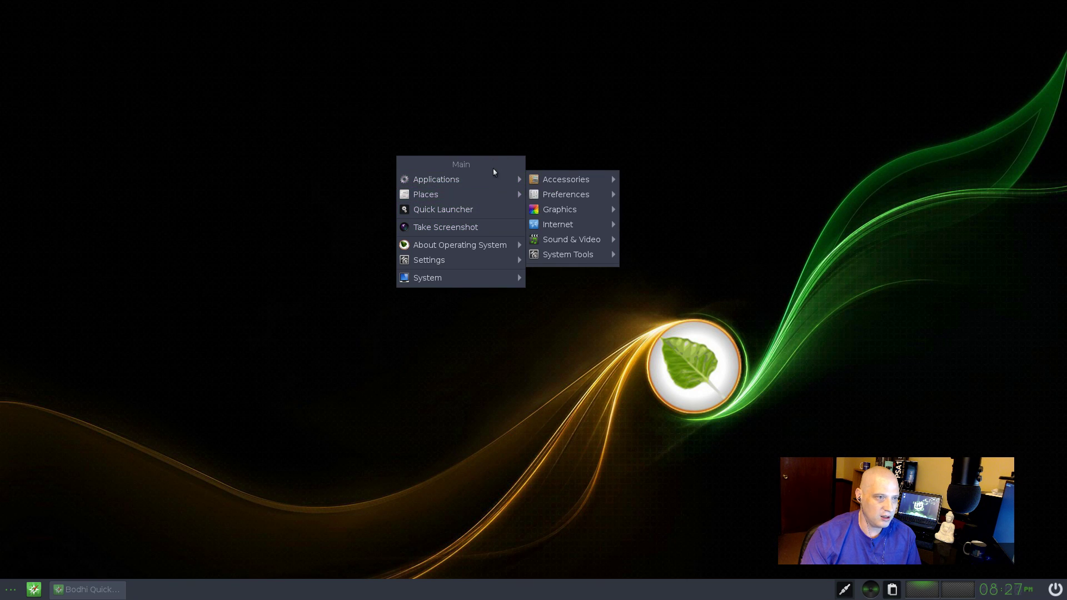
pyautogui.moveTo(489, 272)
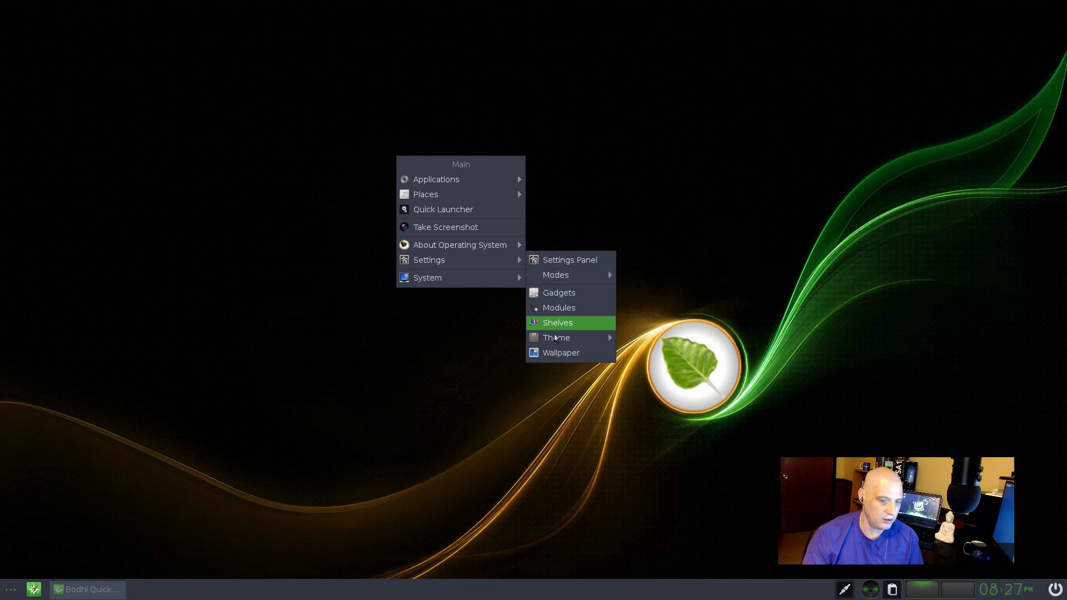
pyautogui.click(595, 296)
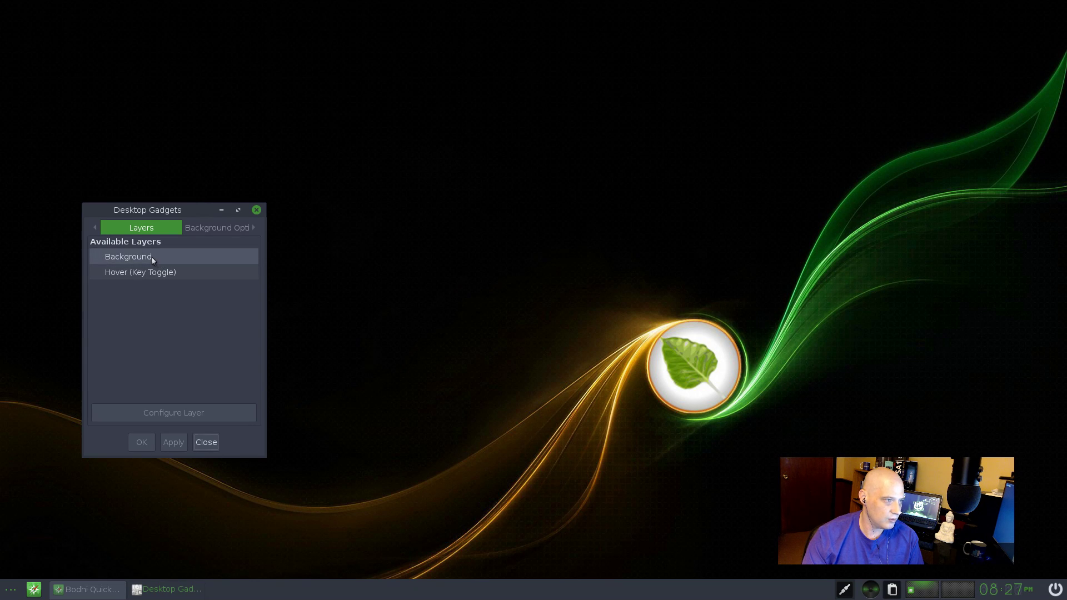
pyautogui.click(114, 257)
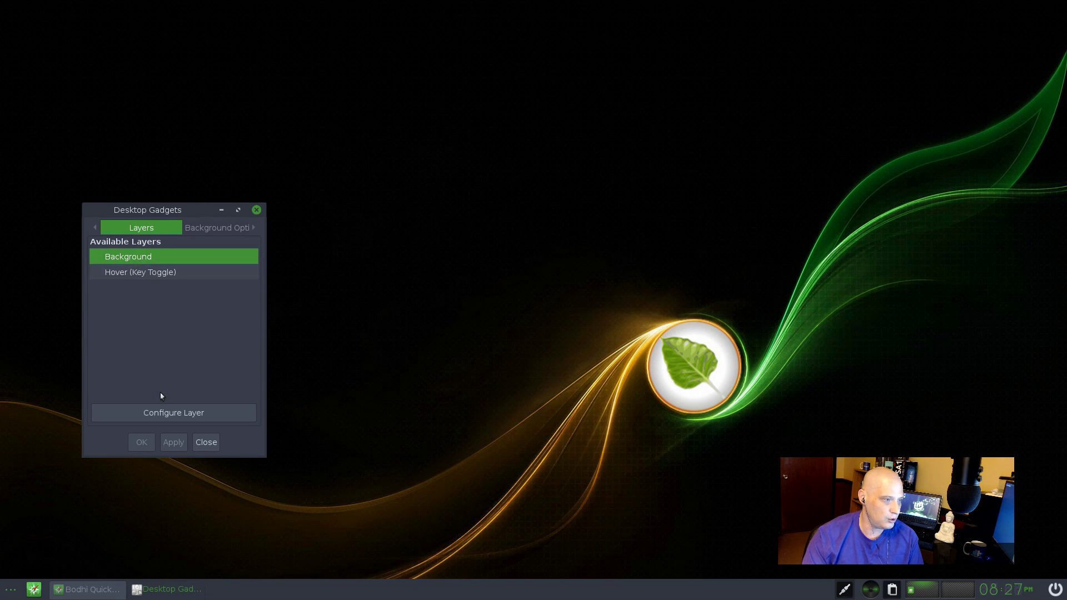
pyautogui.click(173, 412)
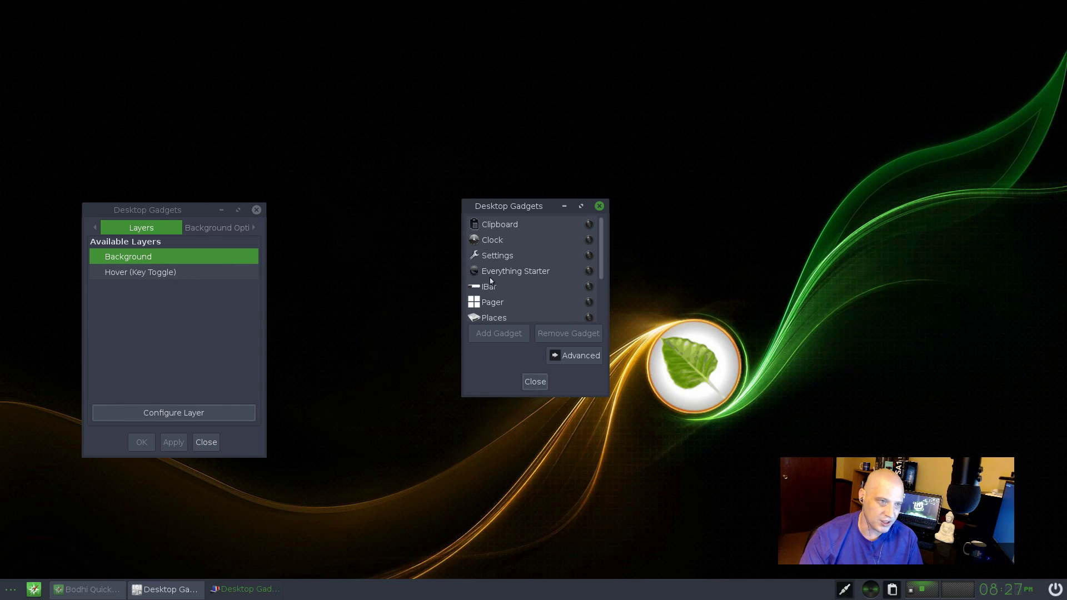
pyautogui.click(508, 242)
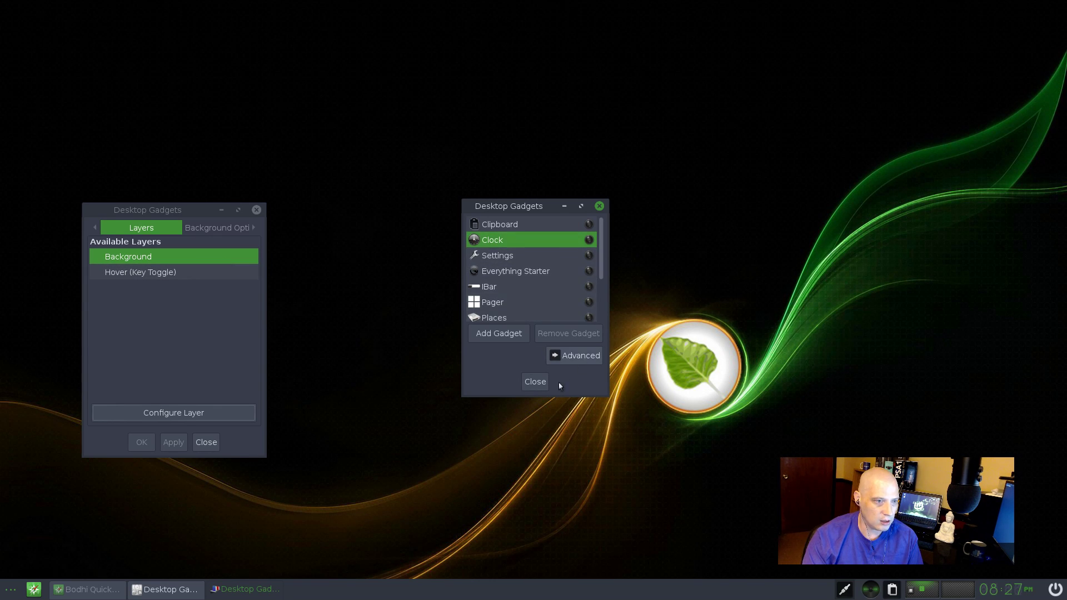
pyautogui.click(517, 337)
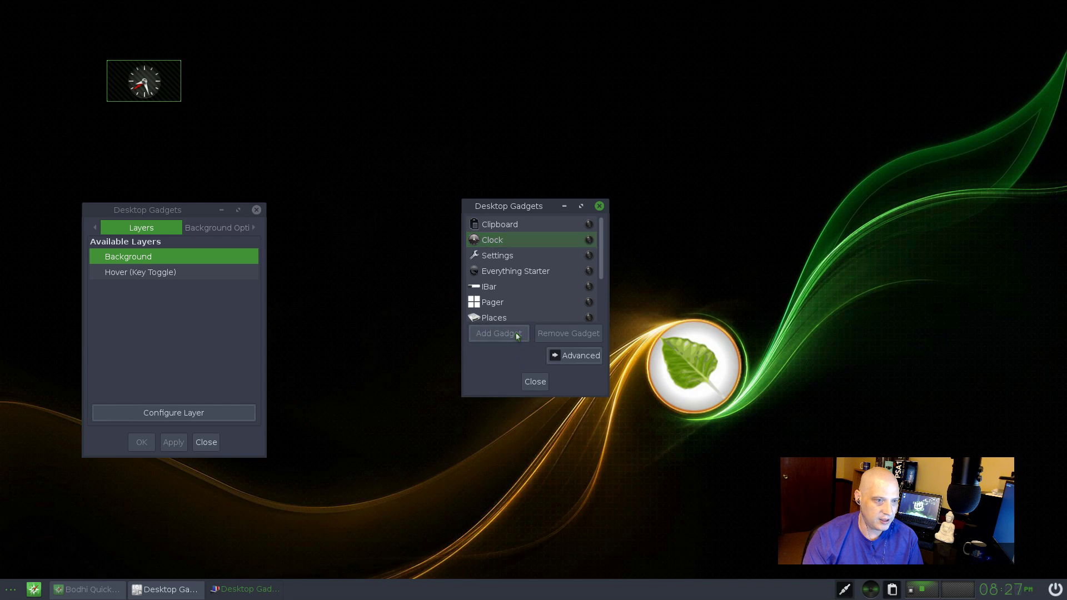
pyautogui.click(202, 108)
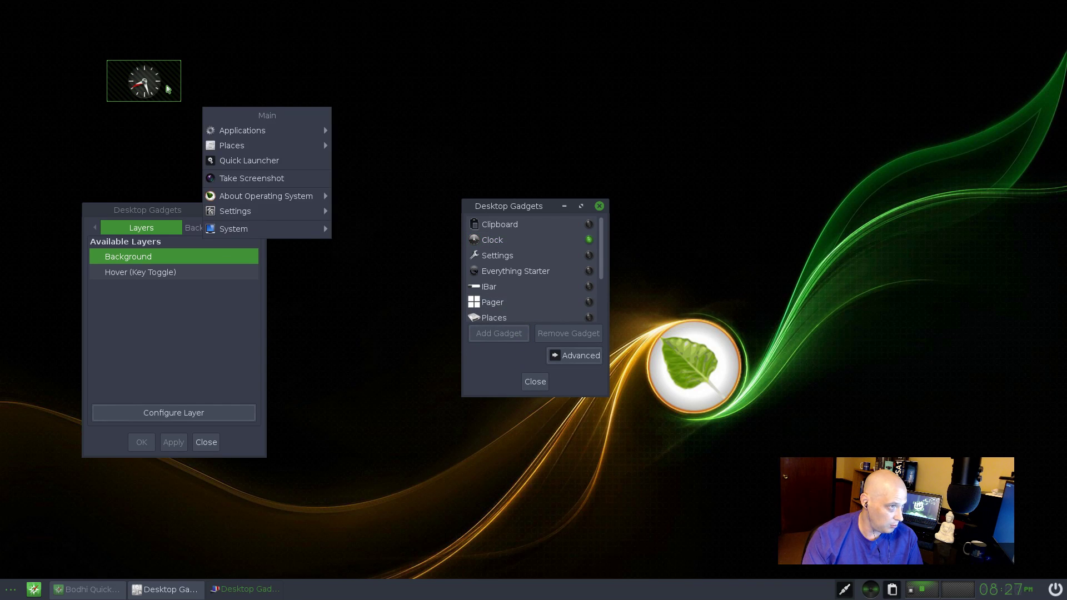
# Move the Clock gadget to the other side of the desktop and enlarge it
pyautogui.click(167, 89)
pyautogui.moveTo(167, 89); pyautogui.dragTo(895, 120)
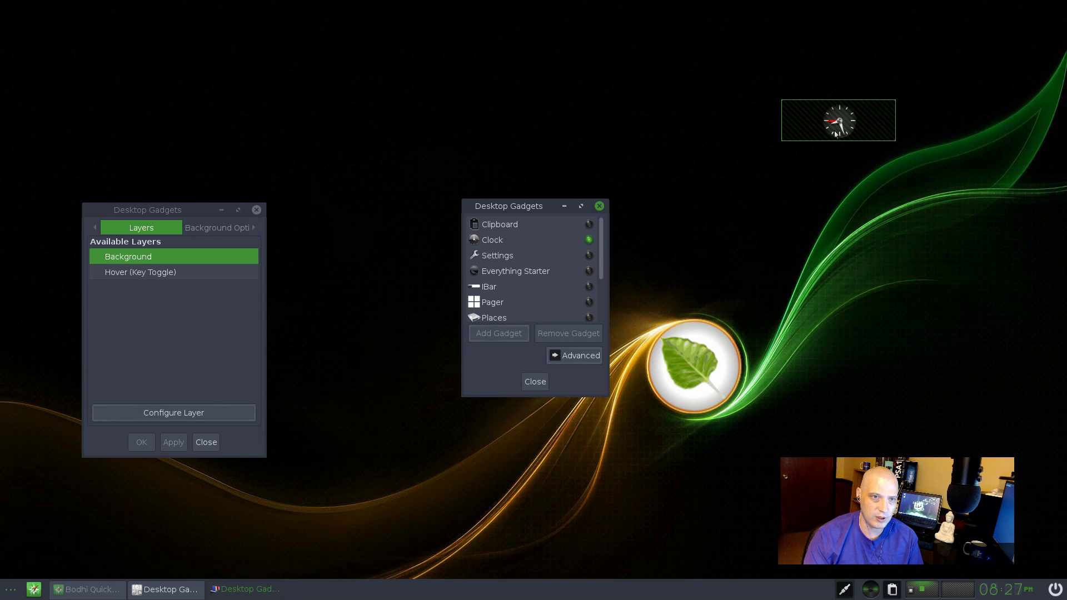
pyautogui.moveTo(836, 141); pyautogui.dragTo(806, 212)
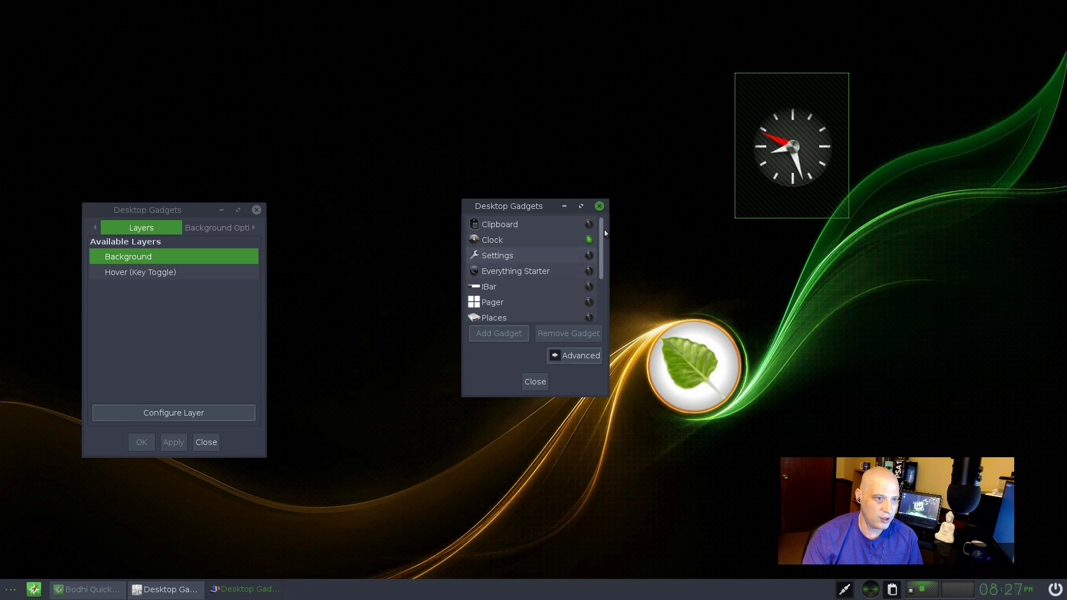
pyautogui.moveTo(601, 226)
pyautogui.mouseDown()
pyautogui.moveTo(600, 298)
pyautogui.moveTo(601, 225)
pyautogui.mouseUp()
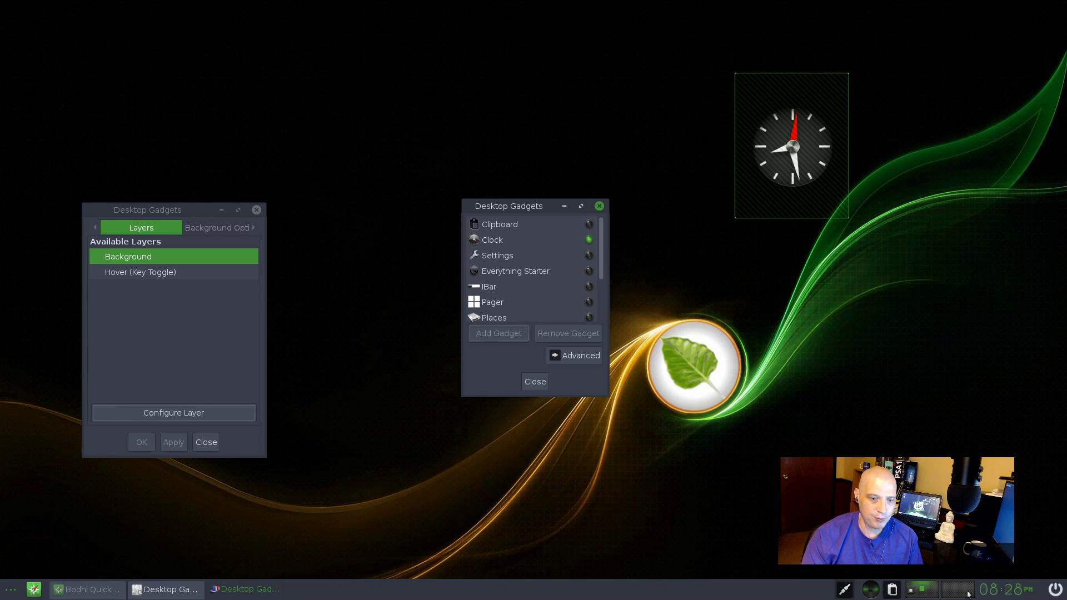
# Place the enlarged Clock gadget in the desktop's upper-left corner and close both Desktop Gadgets windows
pyautogui.moveTo(778, 183); pyautogui.dragTo(71, 98)
pyautogui.click(213, 102)
pyautogui.click(182, 98)
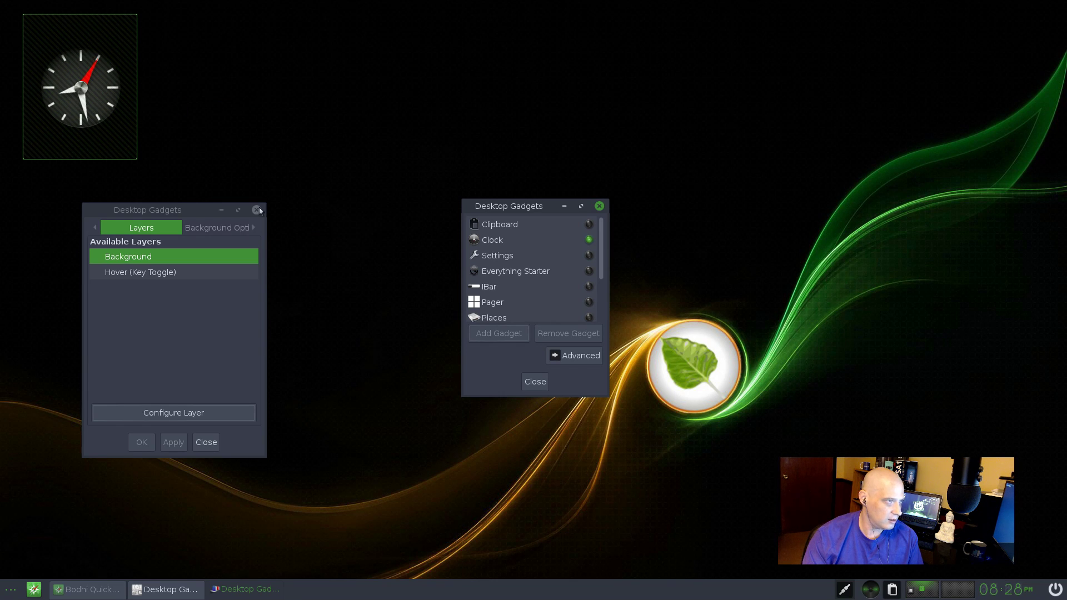
pyautogui.click(535, 381)
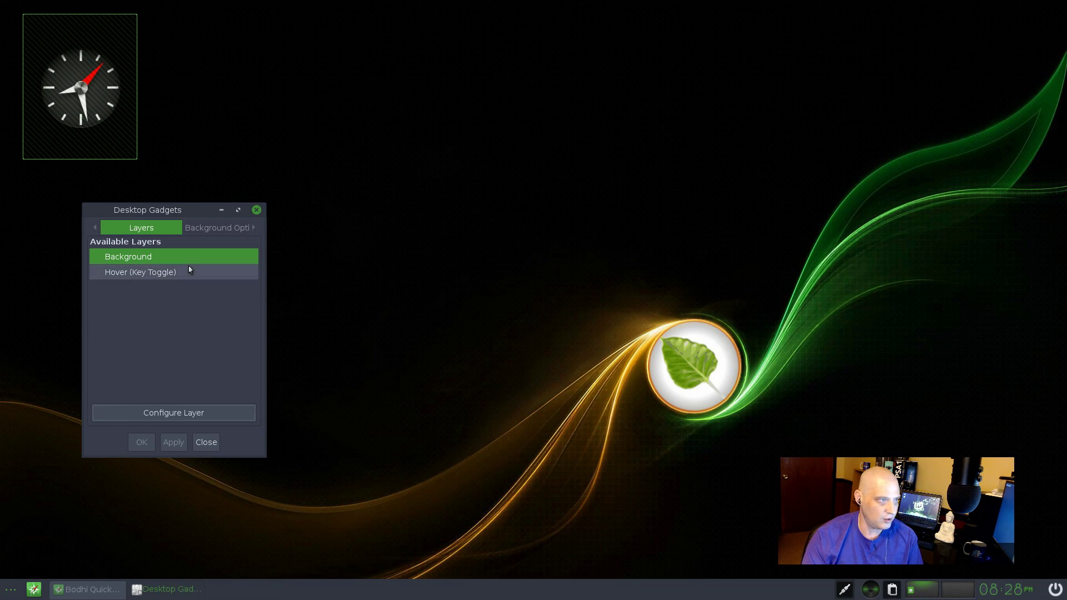
pyautogui.click(256, 210)
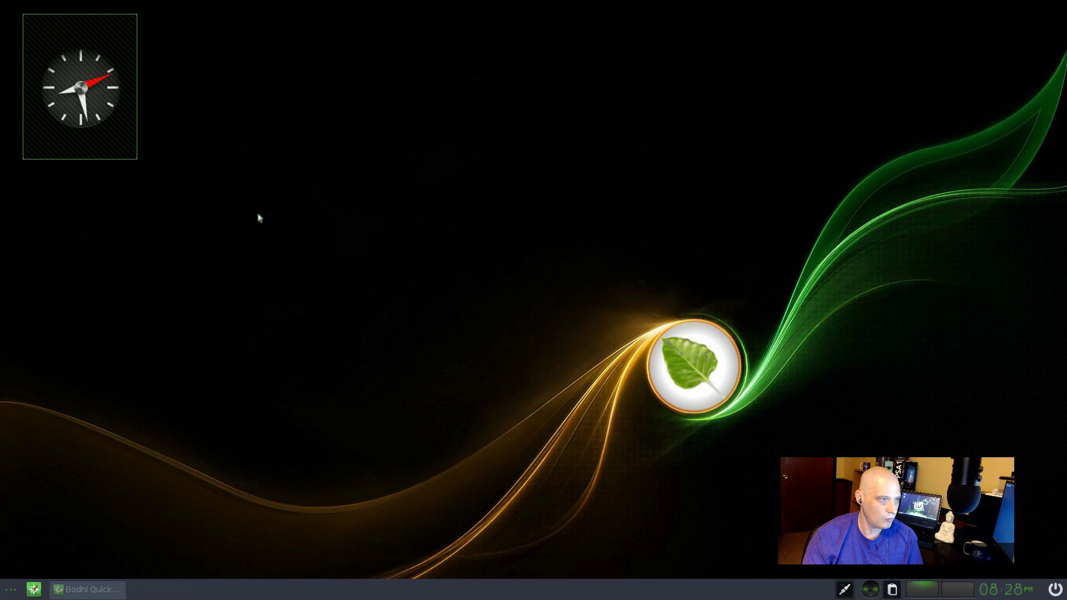
# Launch the ePad text editor from the Accessories applications, view its About information, and close it
pyautogui.click(315, 179)
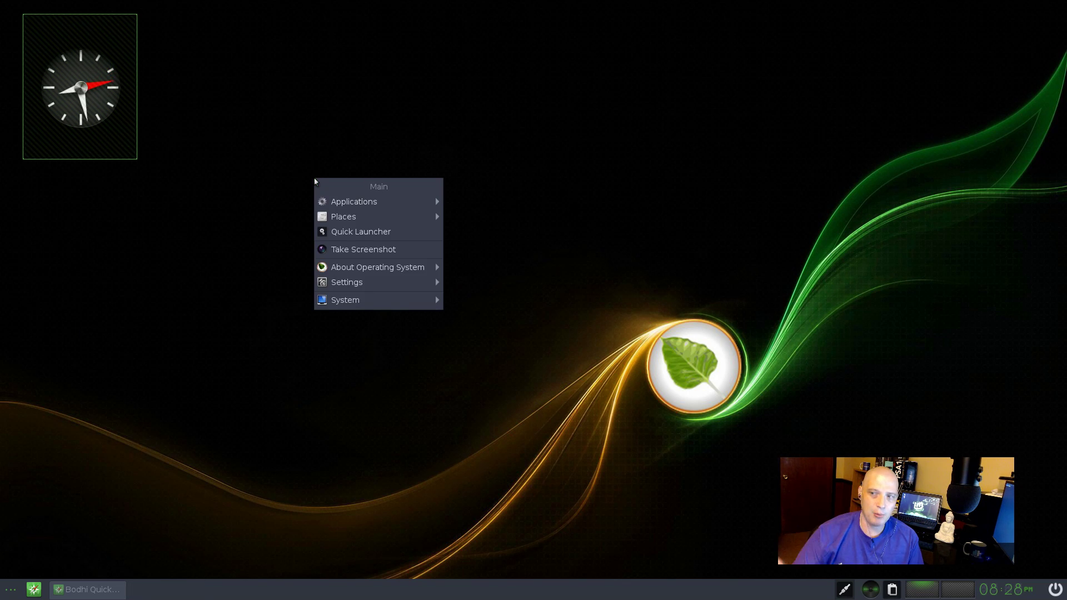
pyautogui.moveTo(355, 202)
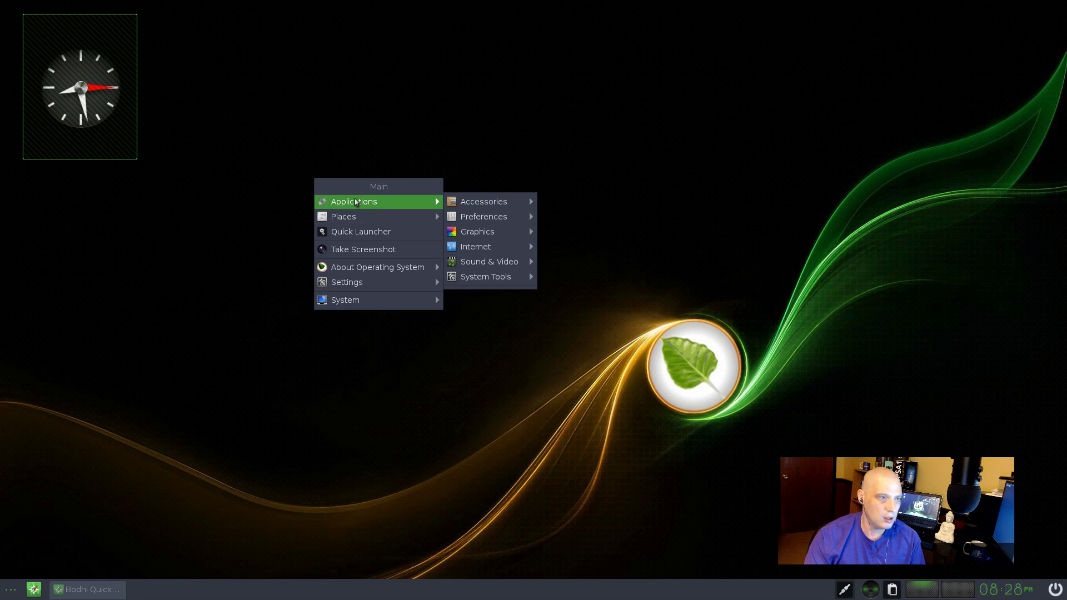
pyautogui.moveTo(475, 201)
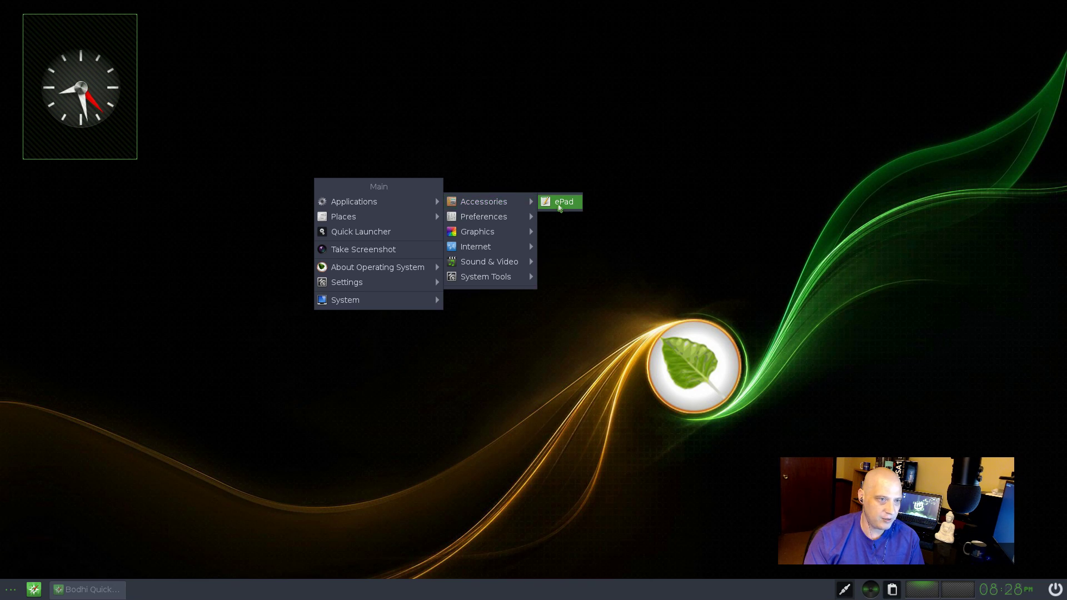
pyautogui.click(559, 204)
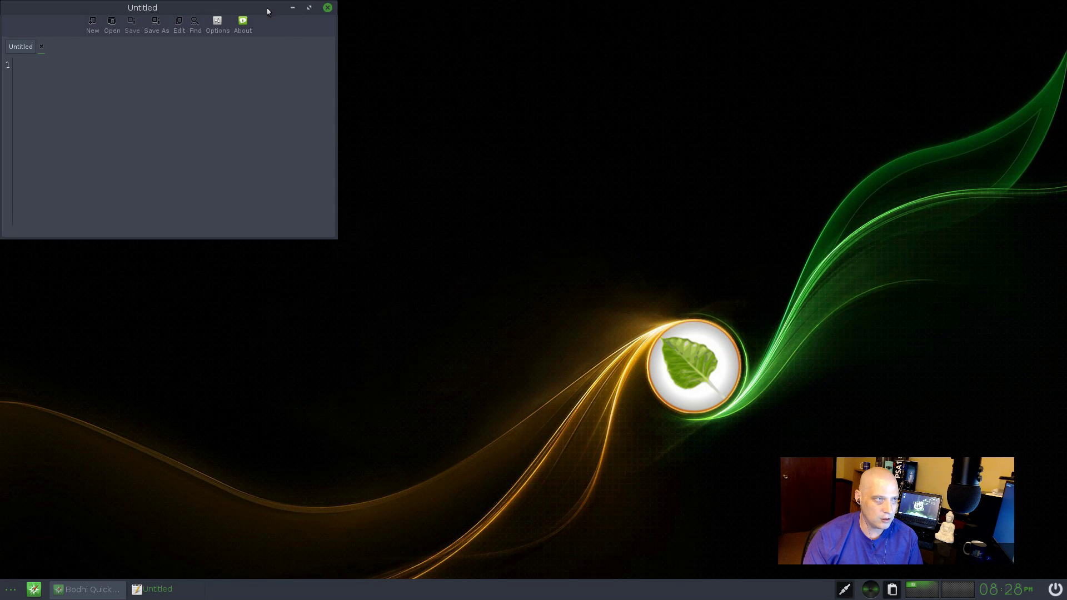
pyautogui.moveTo(267, 7); pyautogui.dragTo(550, 187)
pyautogui.click(529, 210)
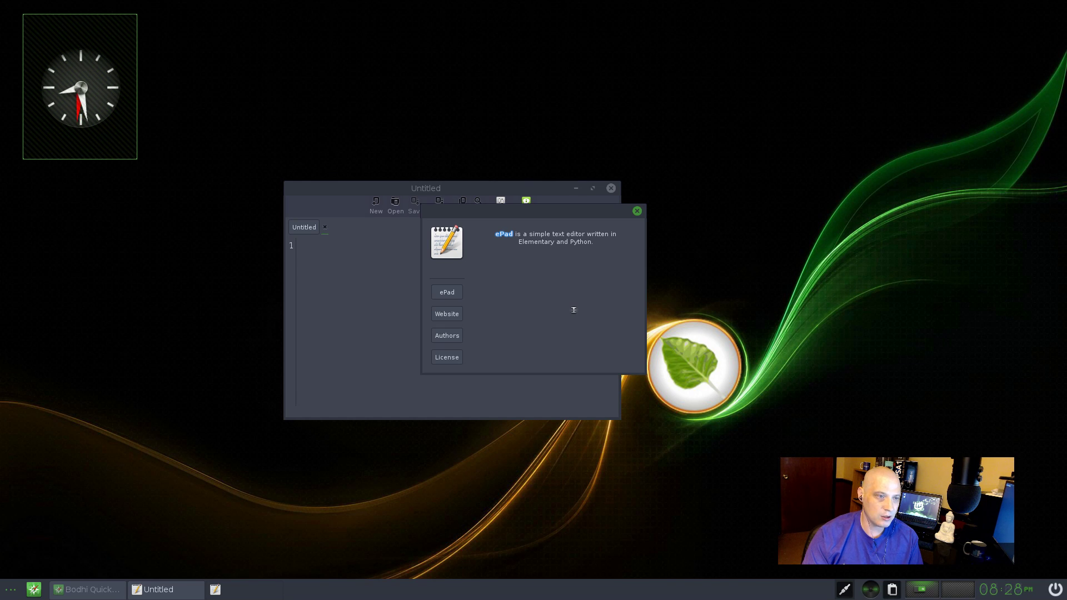
pyautogui.click(637, 212)
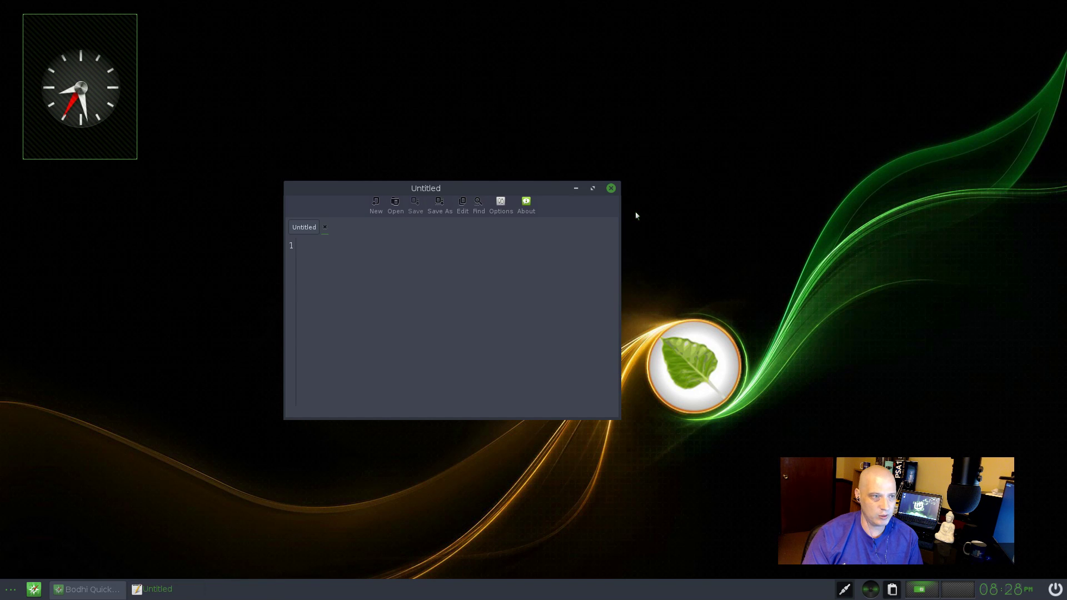
pyautogui.click(610, 189)
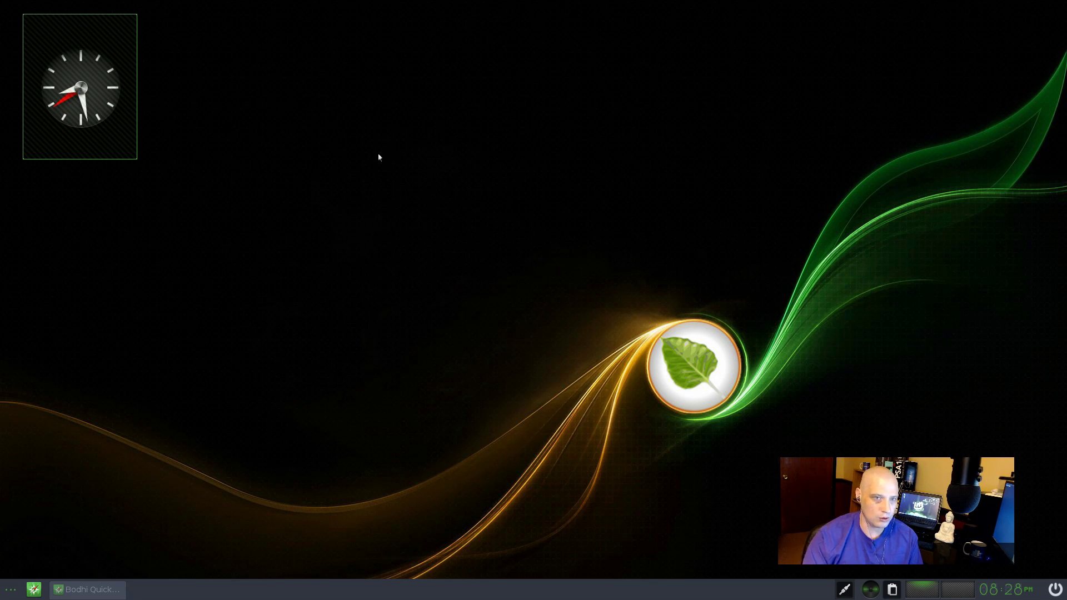
# Launch ARandR from the Preferences applications, view the VGA-1 screen layout, and close the editor
pyautogui.click(359, 166)
pyautogui.moveTo(450, 185)
pyautogui.moveTo(516, 188)
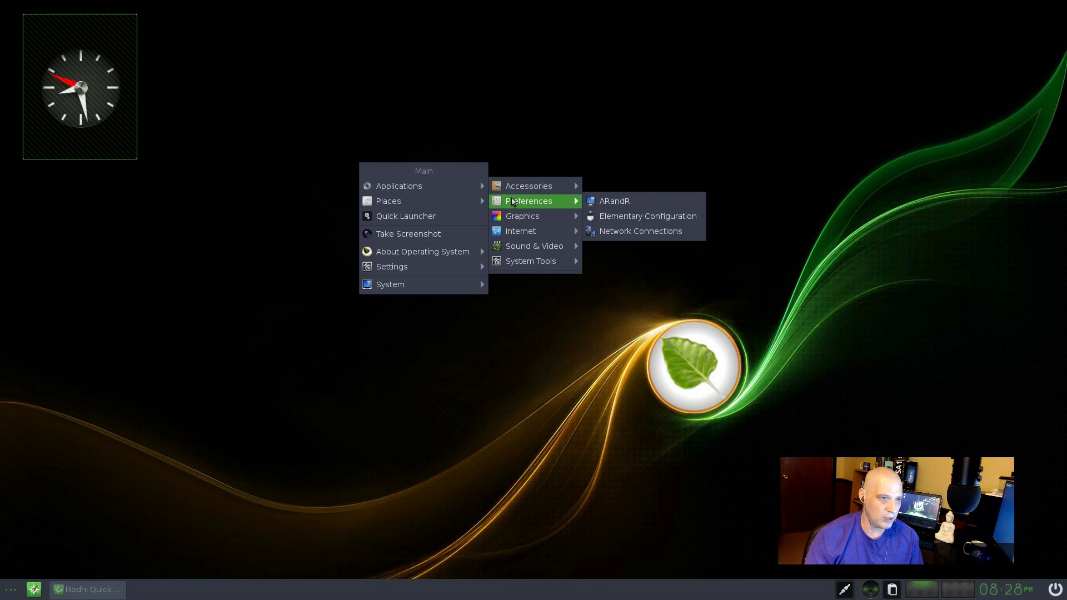
pyautogui.click(636, 204)
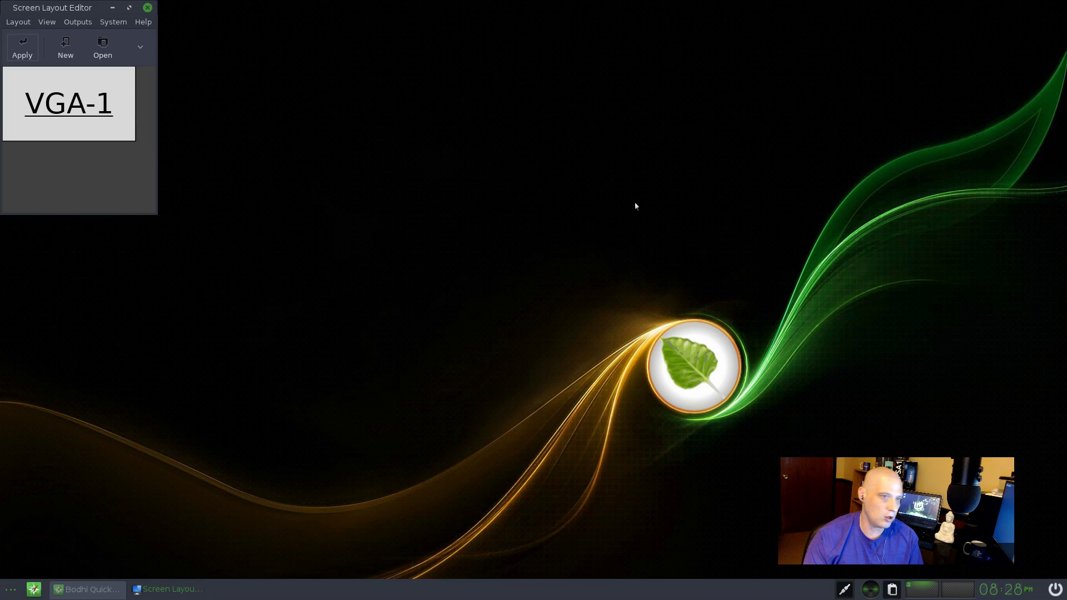
pyautogui.moveTo(48, 10); pyautogui.dragTo(447, 163)
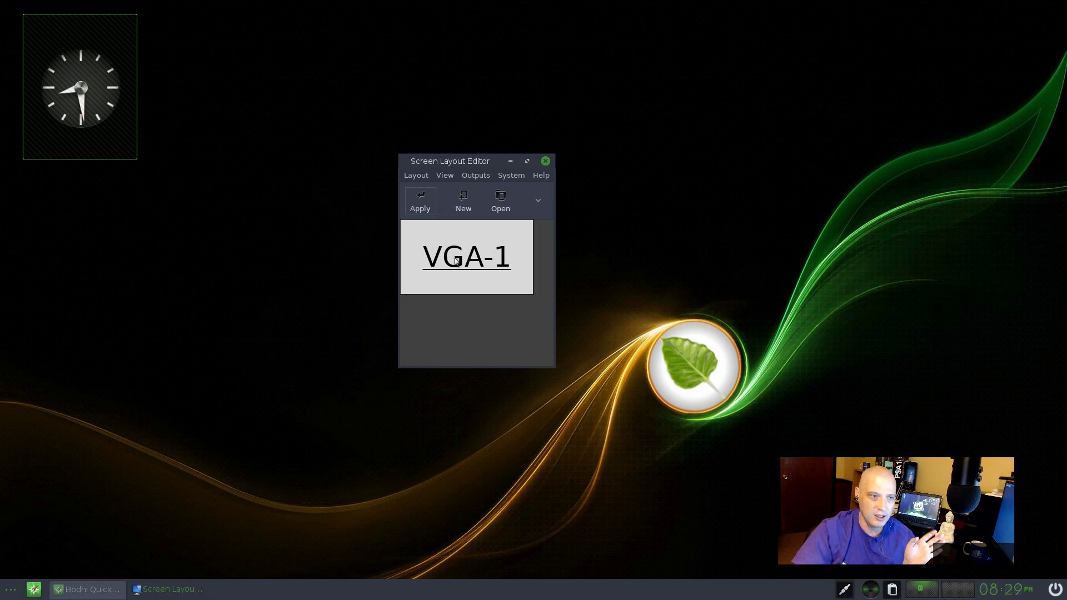
pyautogui.click(545, 162)
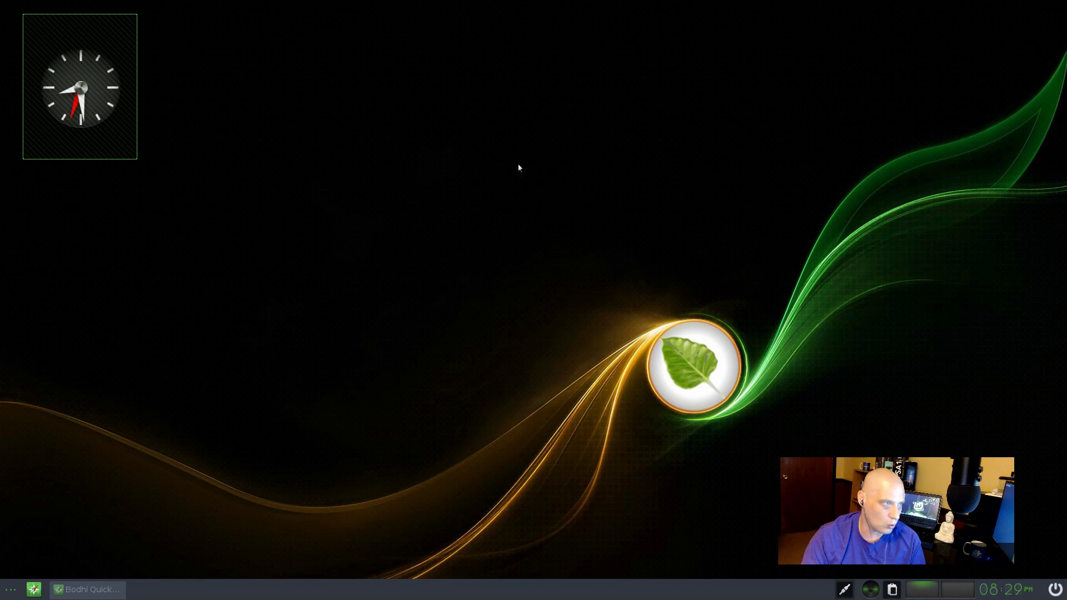
# Launch Elementary Configuration, centre its window on the desktop, and show the available themes
pyautogui.click(518, 168)
pyautogui.moveTo(489, 199)
pyautogui.moveTo(601, 215)
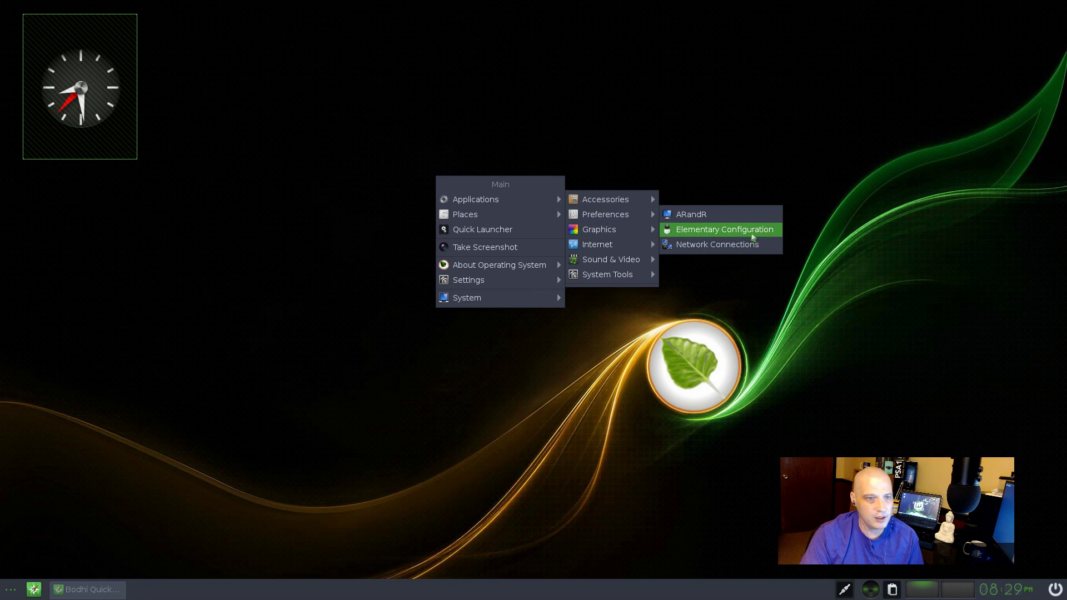
pyautogui.click(722, 229)
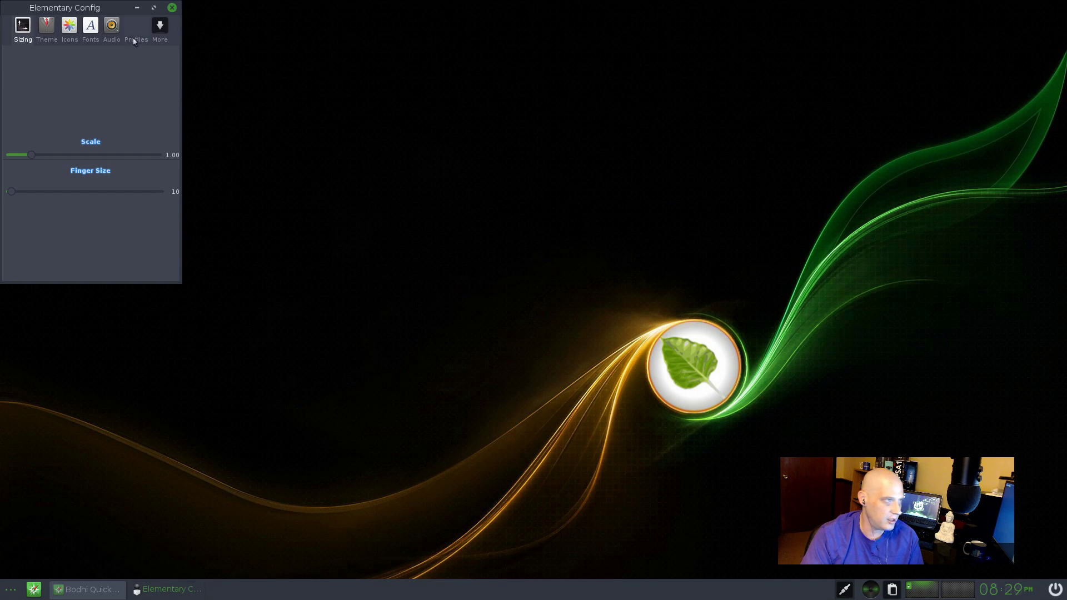
pyautogui.moveTo(120, 15); pyautogui.dragTo(532, 184)
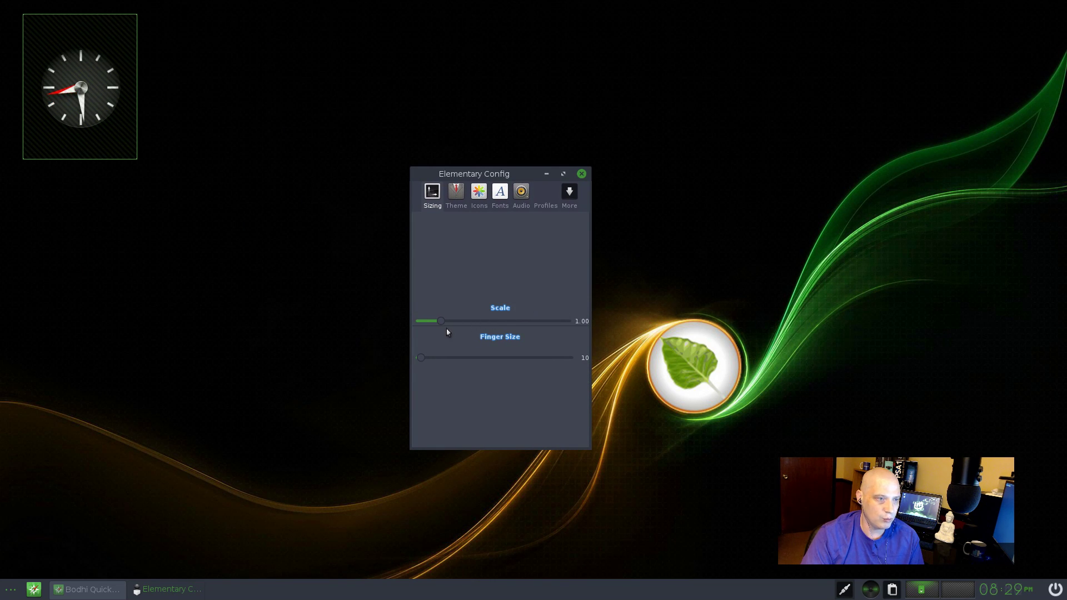
pyautogui.click(455, 200)
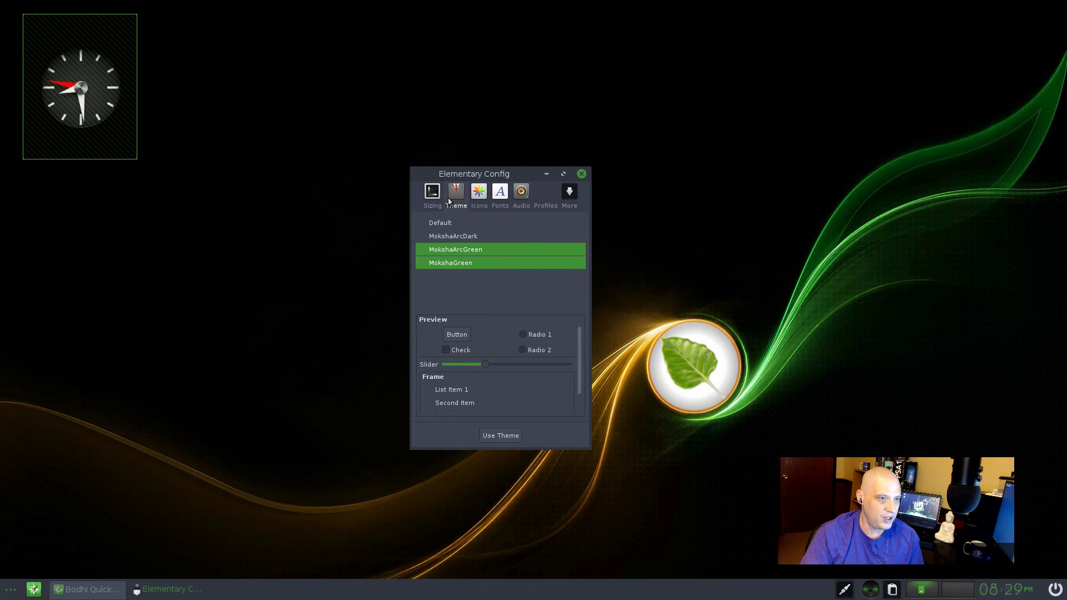
# Launch the PCManFM file manager and place its window beside Elementary Config
pyautogui.click(208, 421)
pyautogui.moveTo(320, 322)
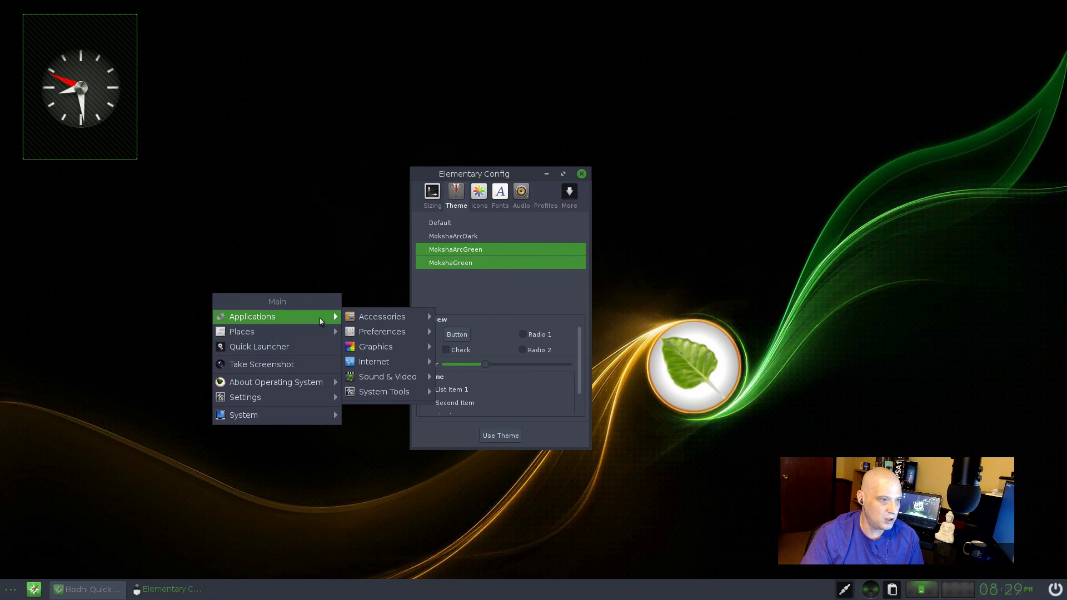
pyautogui.moveTo(382, 336)
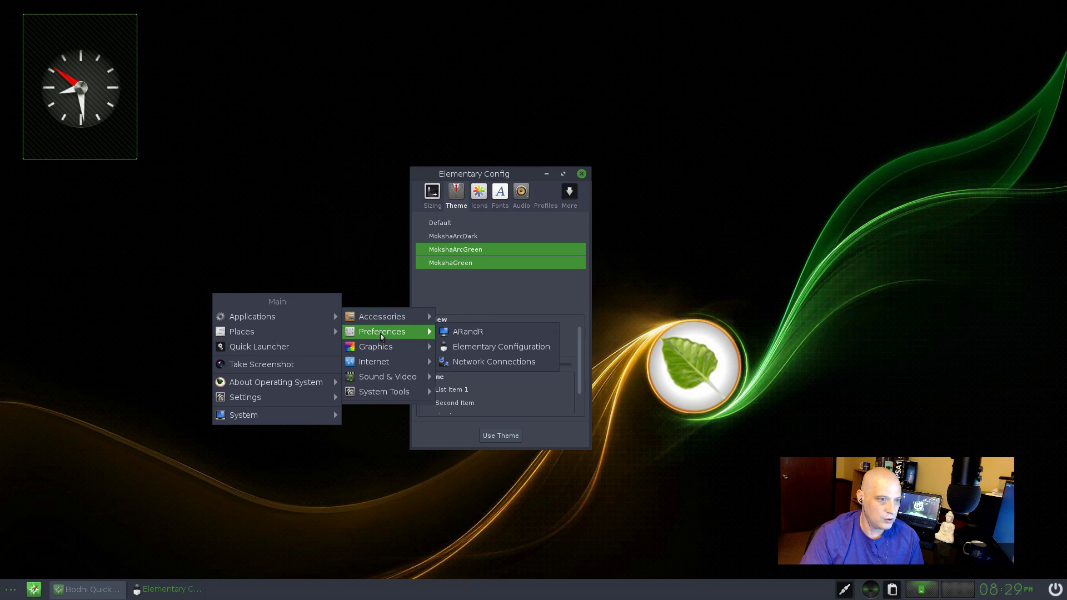
pyautogui.moveTo(387, 378)
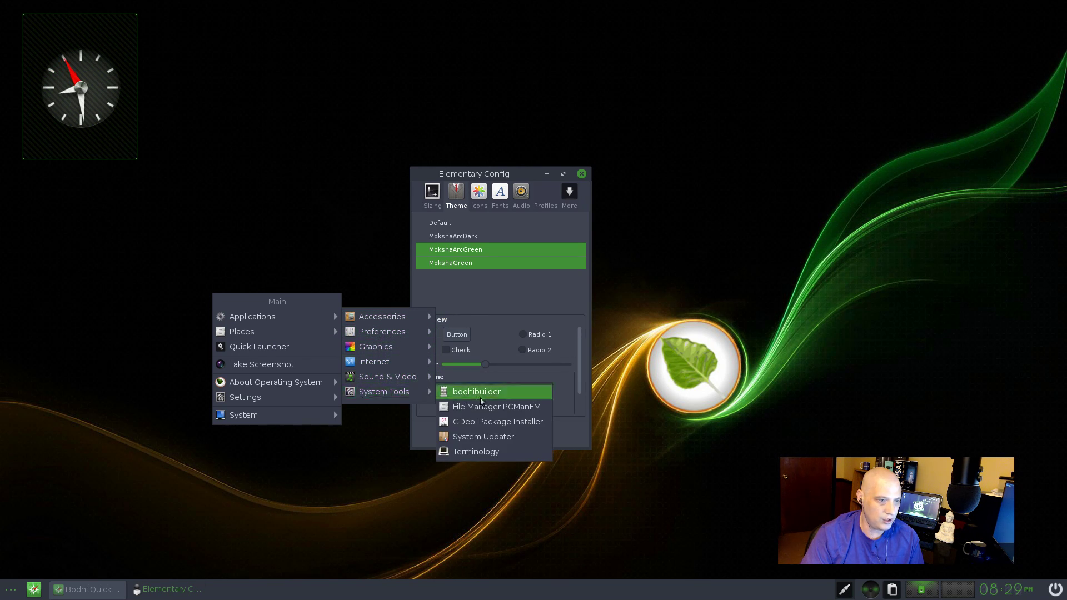
pyautogui.click(494, 411)
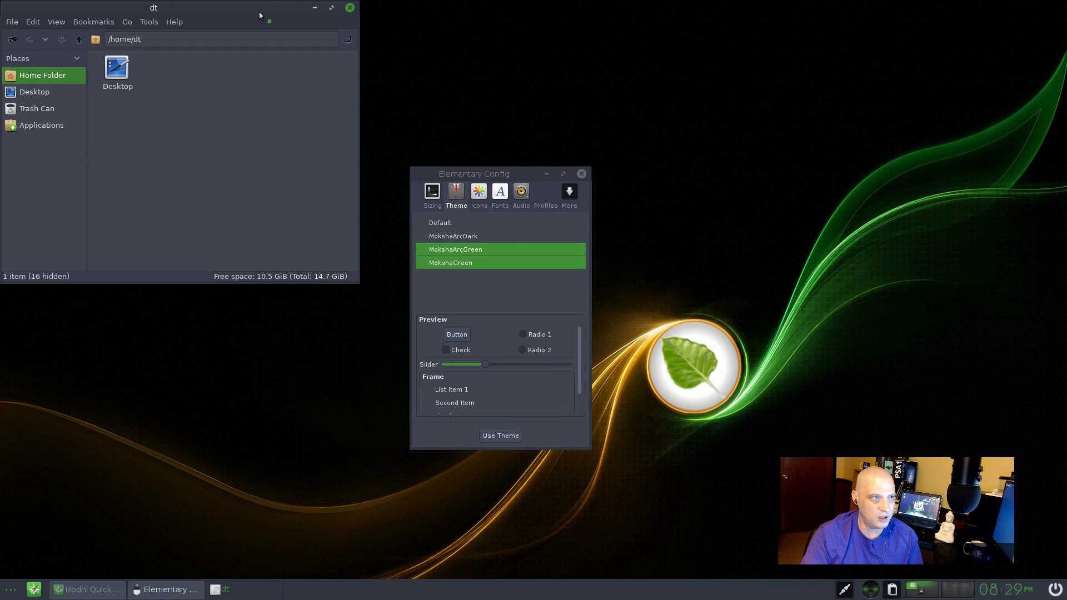
pyautogui.moveTo(260, 15); pyautogui.dragTo(900, 88)
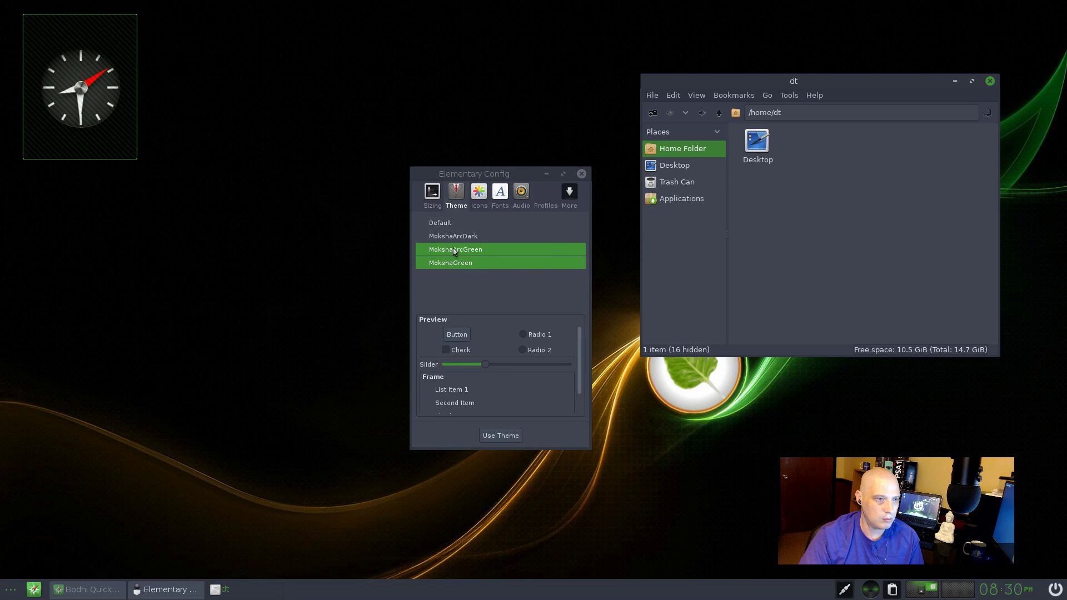
# Apply the Default theme in Elementary Config
pyautogui.click(450, 224)
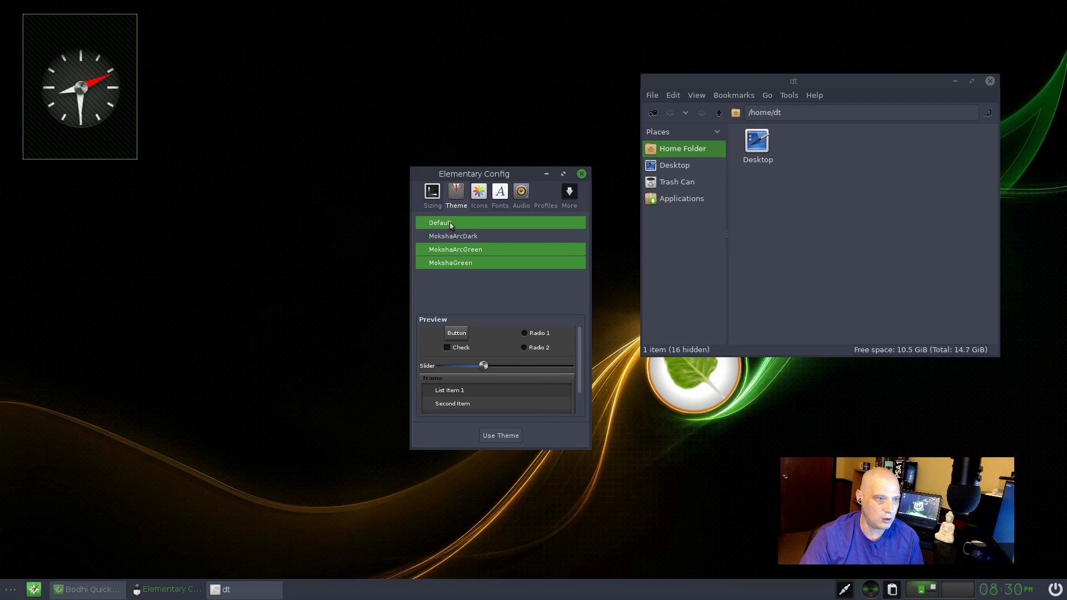
pyautogui.click(510, 437)
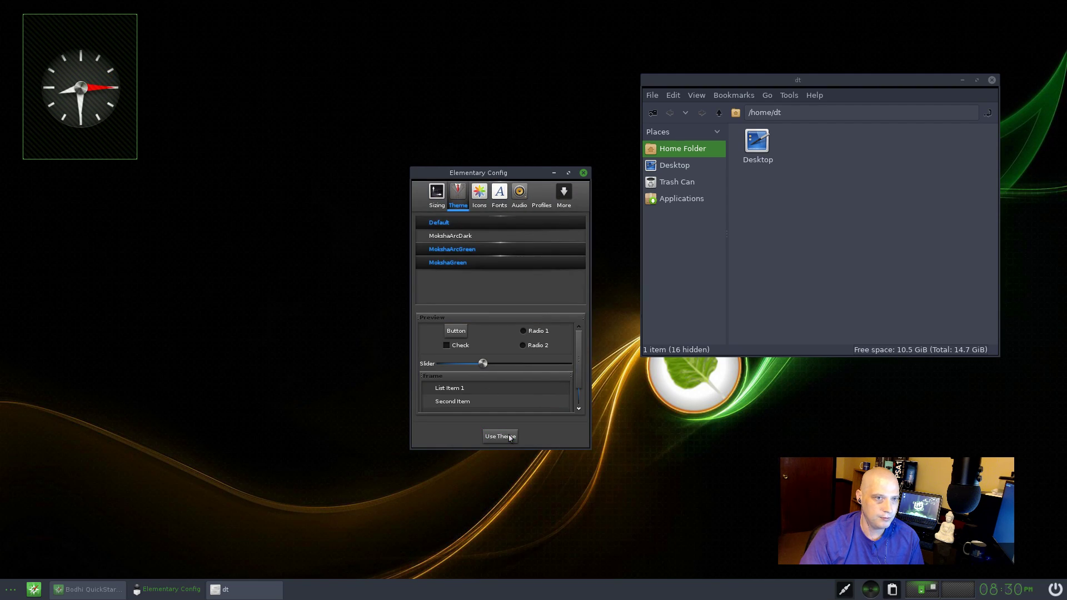
# Preview the MokshaArcDark and MokshaGreen themes, and apply MokshaArcGreen
pyautogui.click(457, 238)
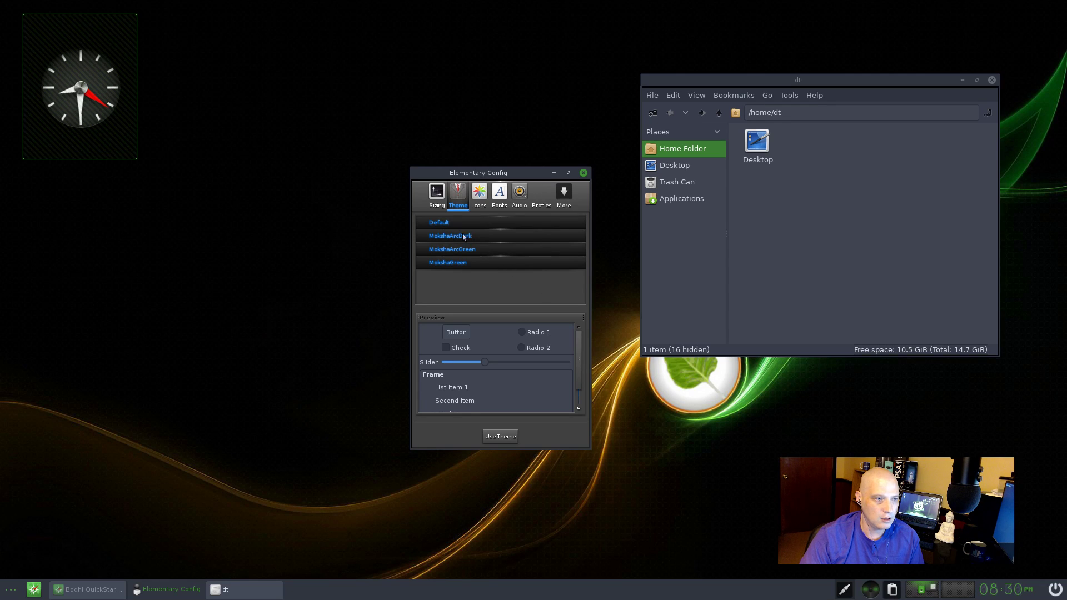
pyautogui.click(450, 247)
pyautogui.click(449, 263)
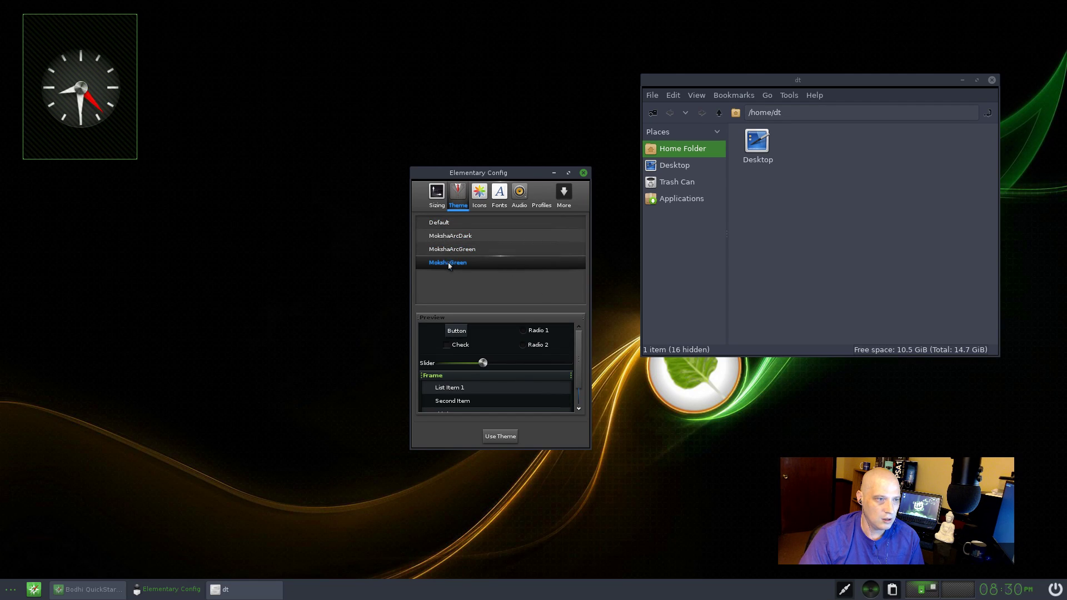
pyautogui.click(454, 250)
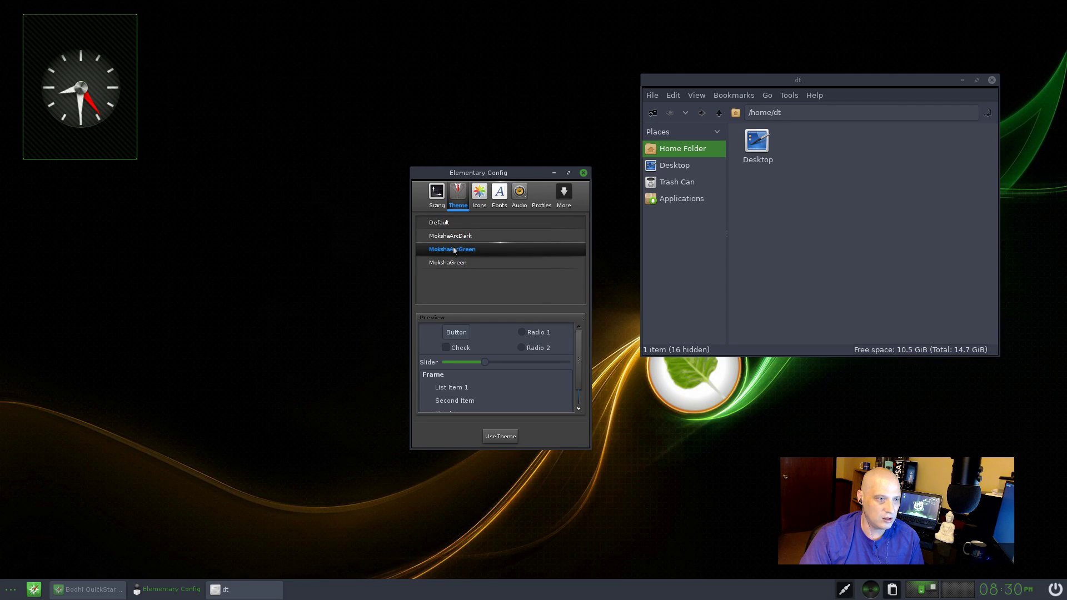
pyautogui.click(509, 440)
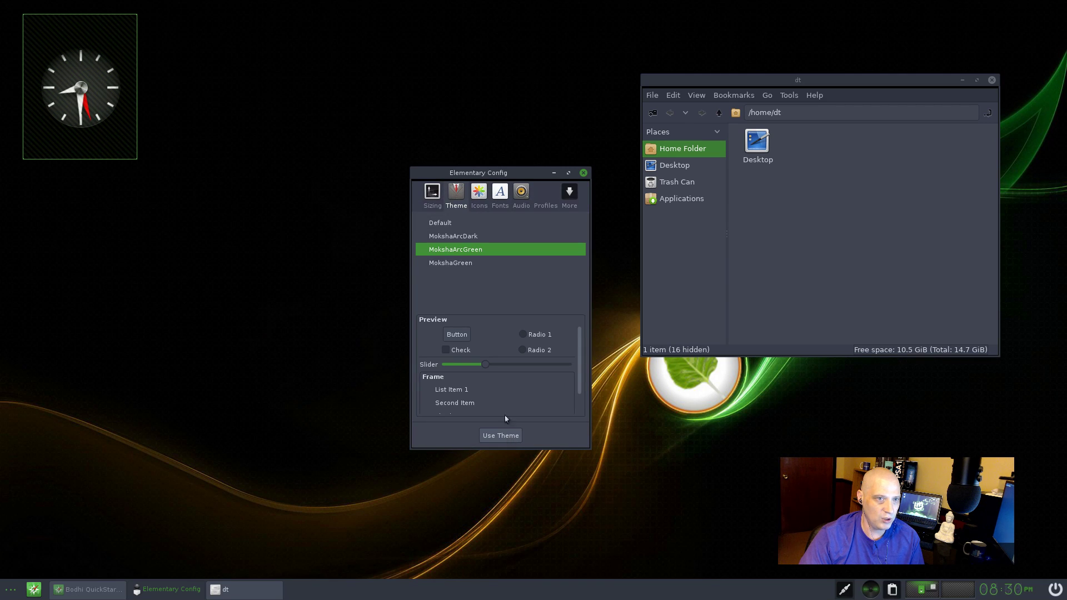
# Preview the MokshaGreen theme and apply MokshaArcDark as the Elementary theme
pyautogui.click(457, 261)
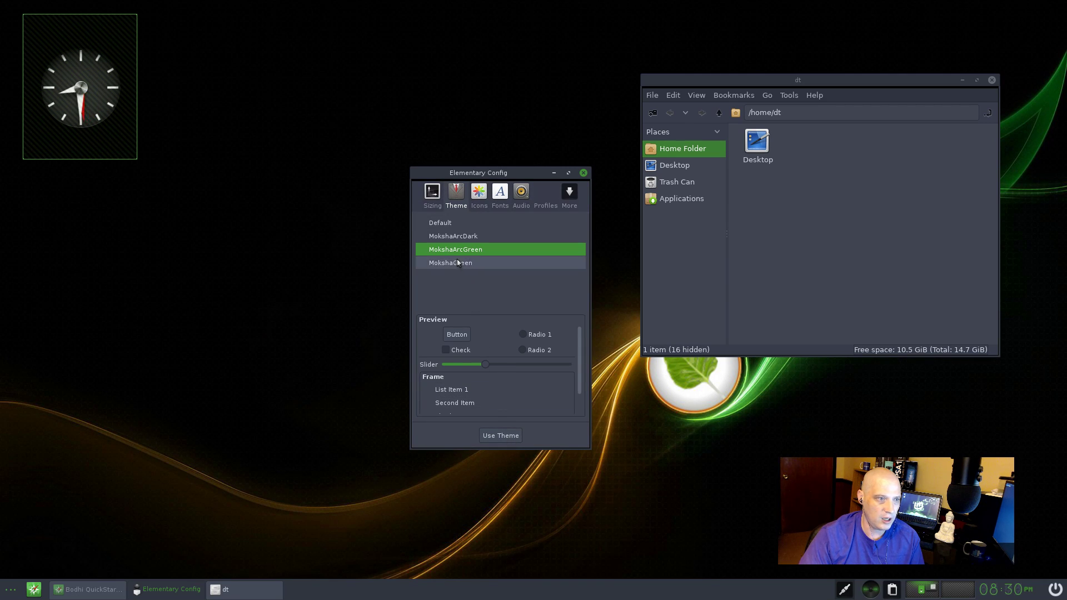
pyautogui.click(453, 237)
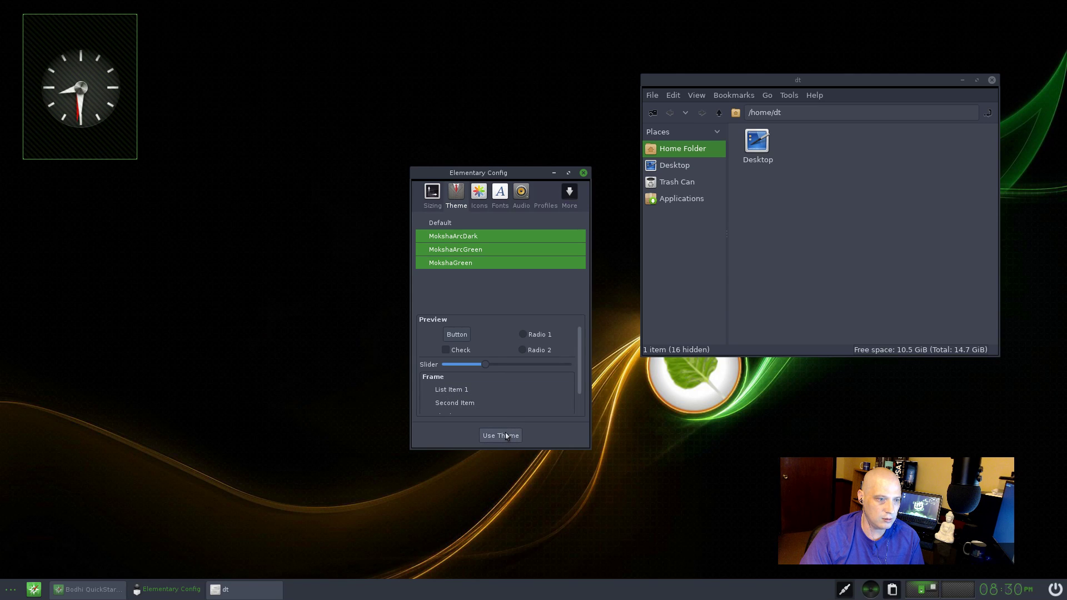
pyautogui.click(501, 435)
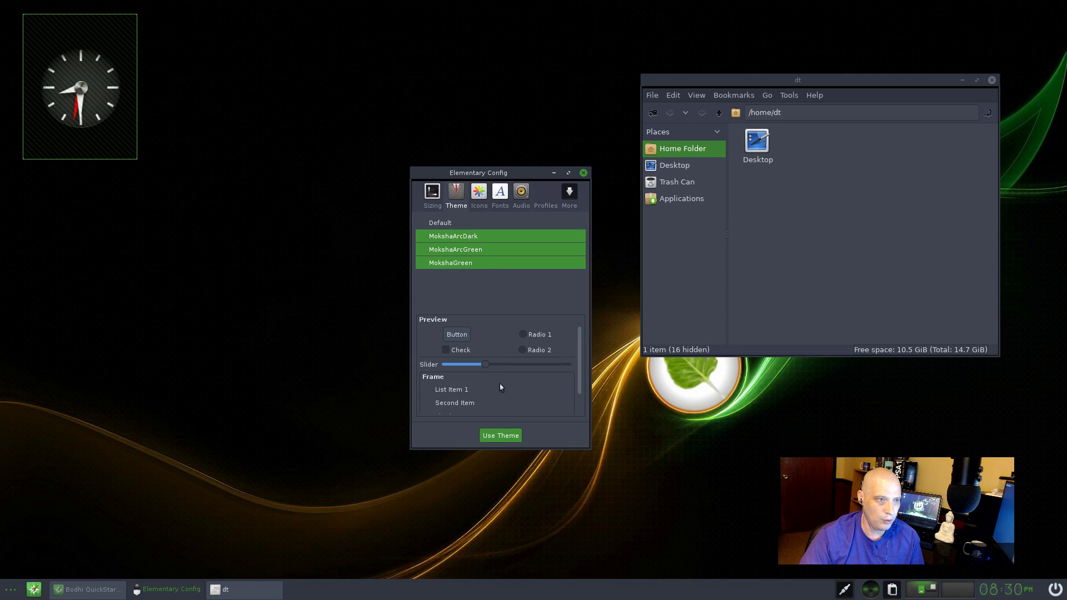
# Apply MokshaArcGreen as the Elementary theme
pyautogui.click(456, 249)
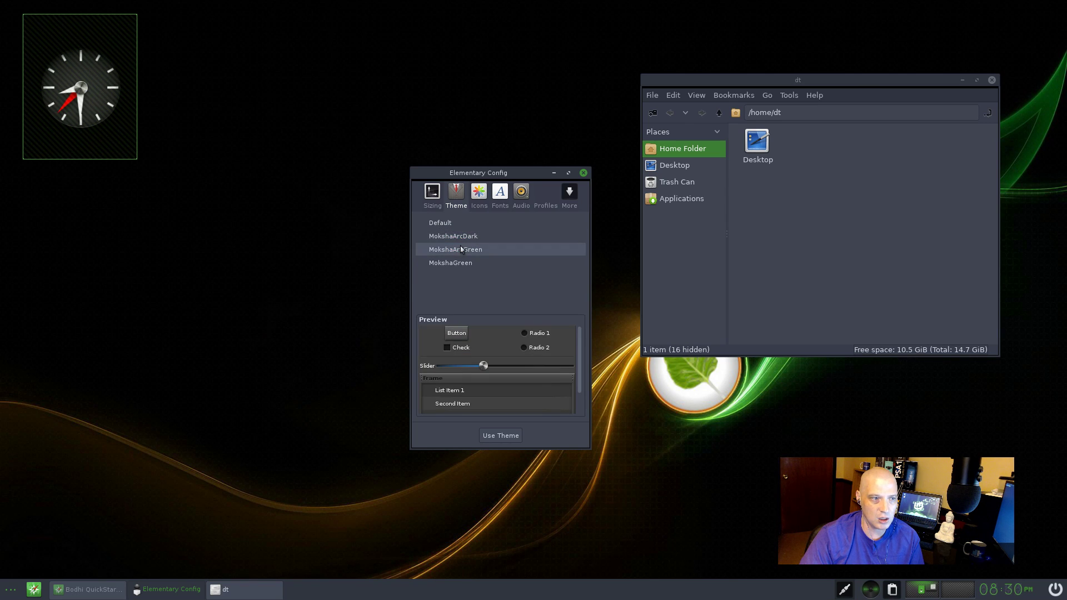
pyautogui.click(502, 436)
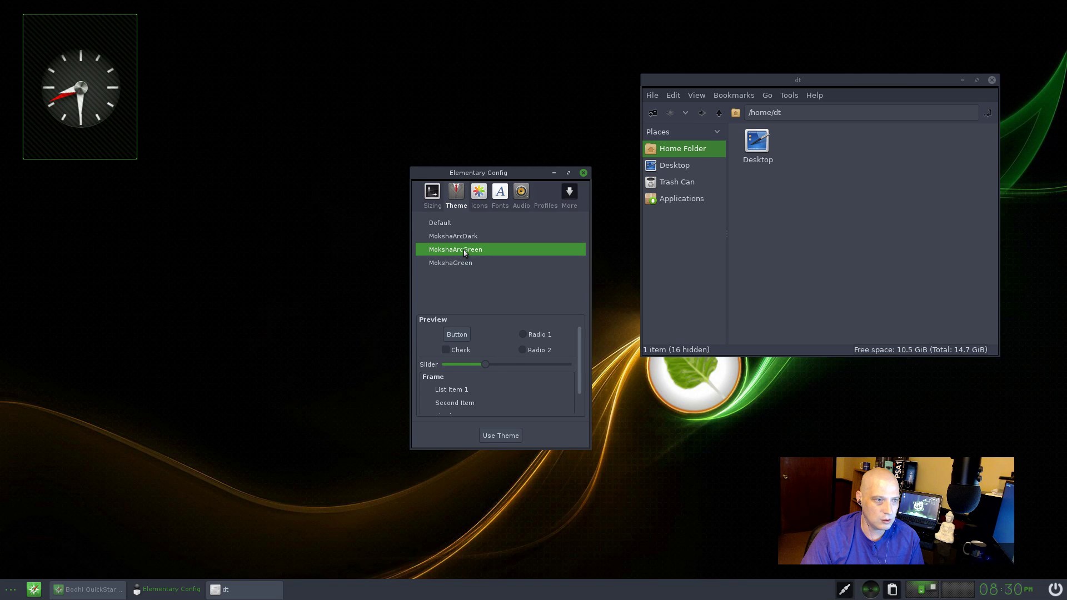
# Apply the Enlightenment-X icon theme in Elementary Config and show the Applications location in the file manager to check its icons
pyautogui.click(479, 193)
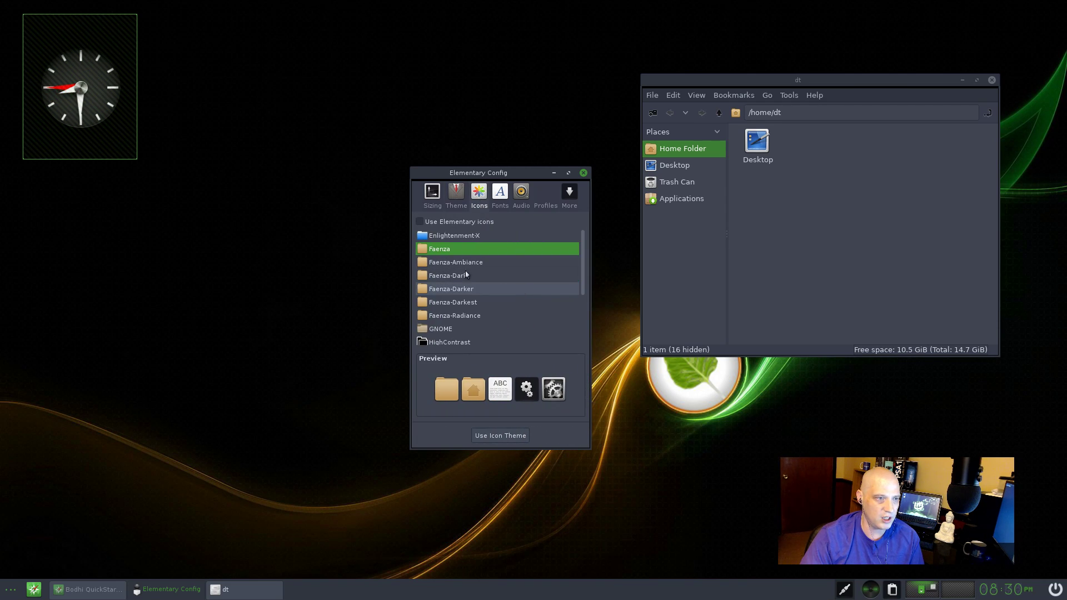
pyautogui.click(451, 236)
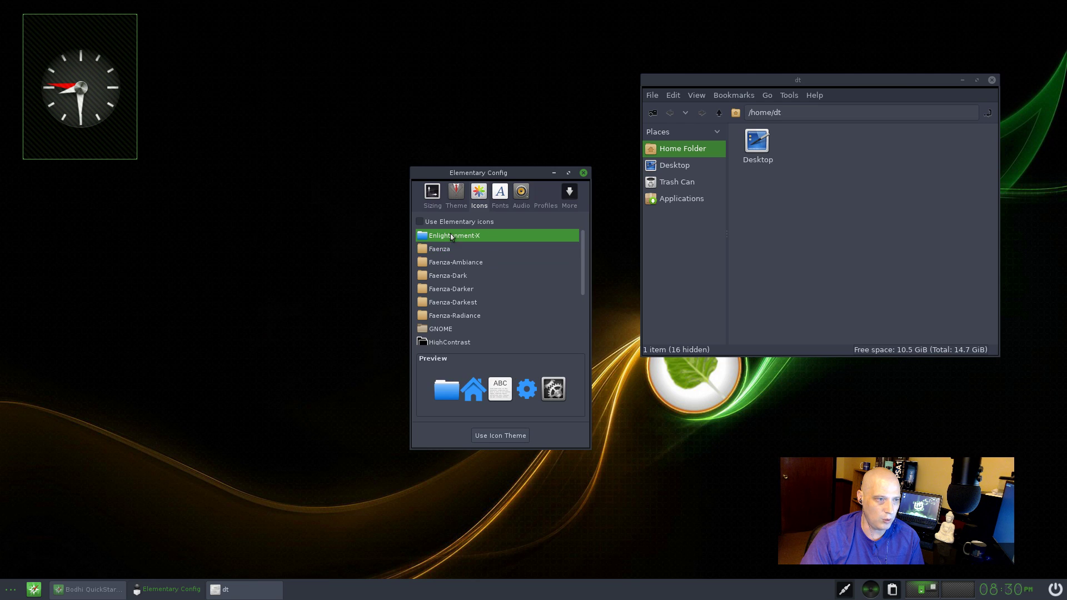
pyautogui.click(498, 439)
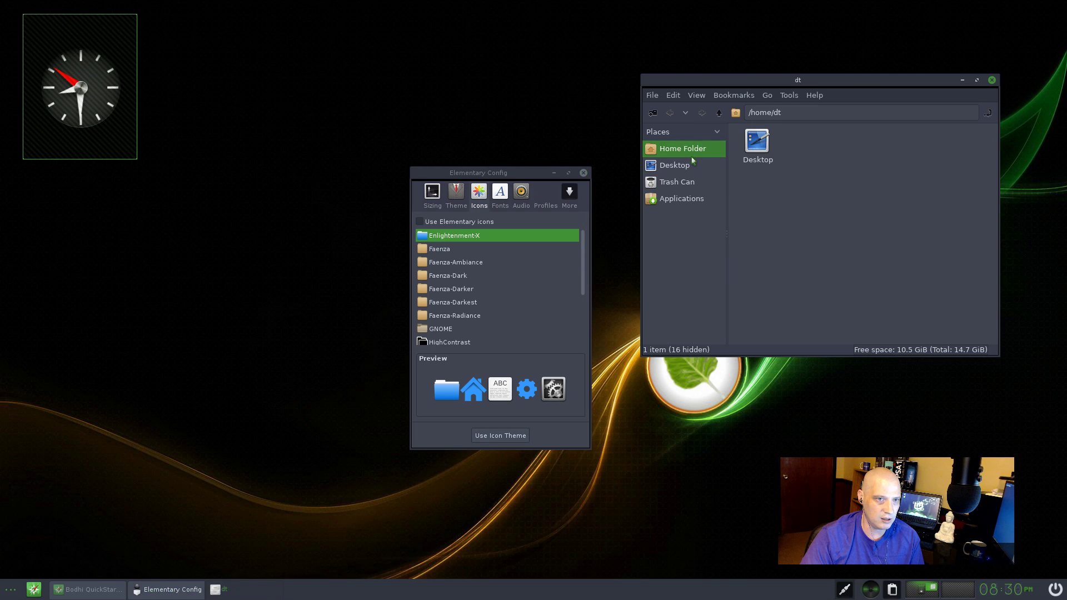
pyautogui.click(683, 198)
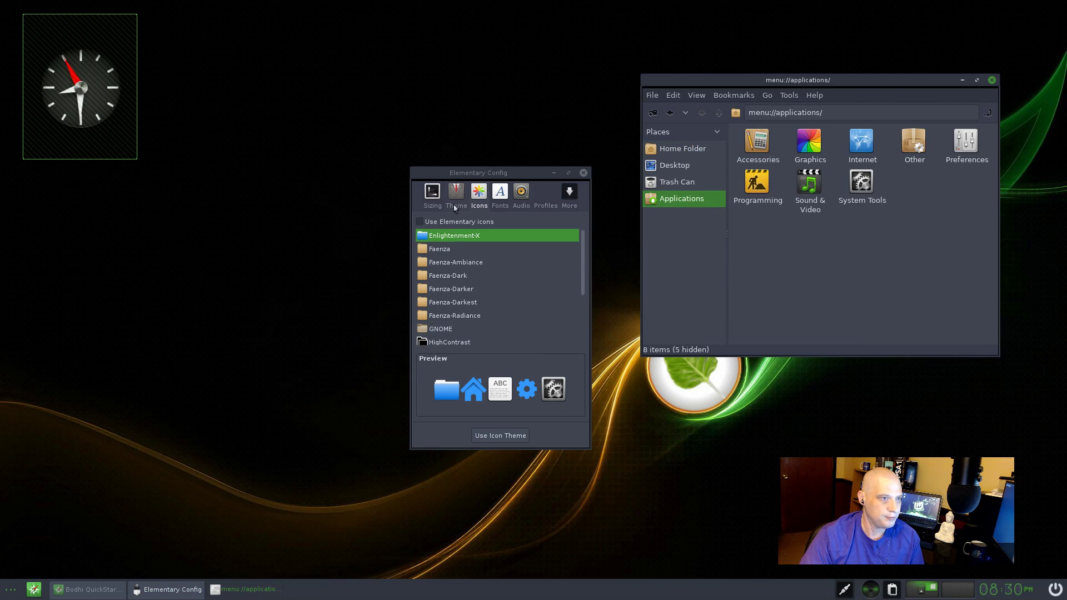
# Preview the Faenza, Enlightenment-X and GNOME icon themes in Elementary Config, and apply Humanity
pyautogui.click(456, 249)
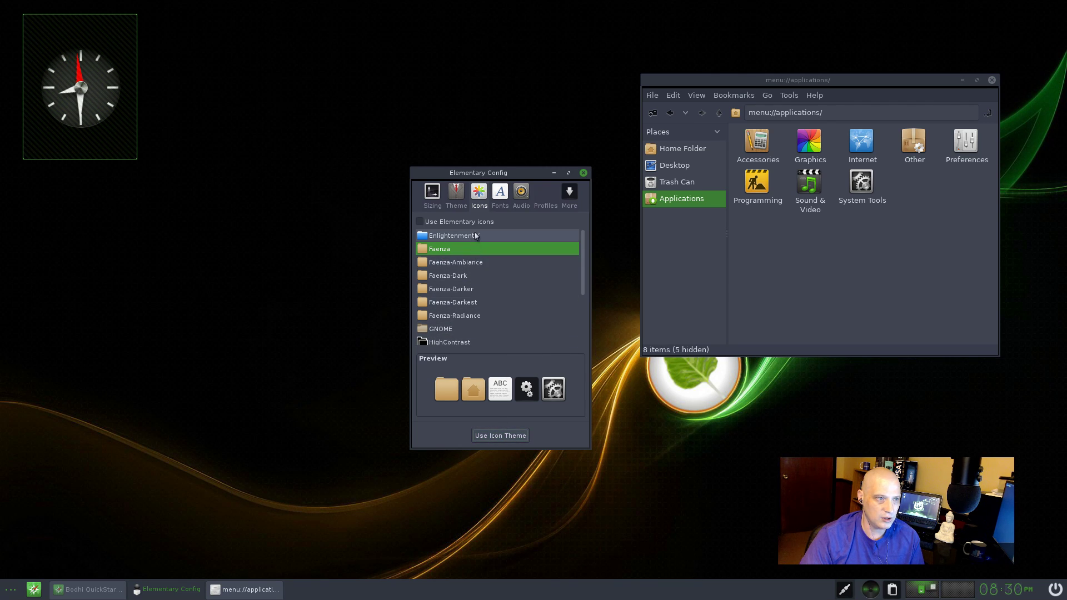
pyautogui.click(510, 236)
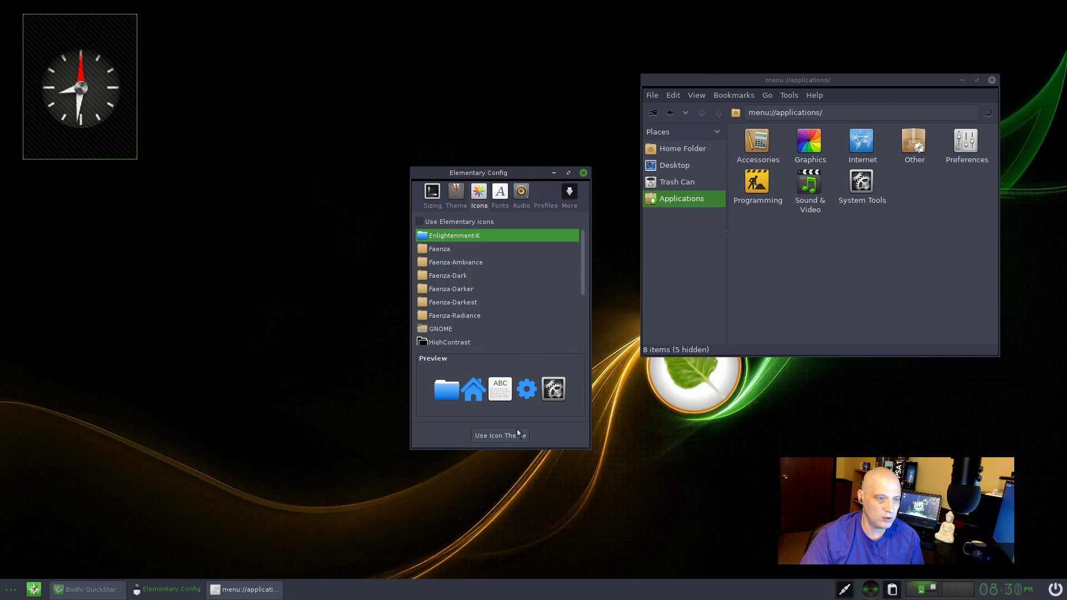
pyautogui.scroll(-3, 454, 272)
pyautogui.click(453, 265)
pyautogui.click(462, 272)
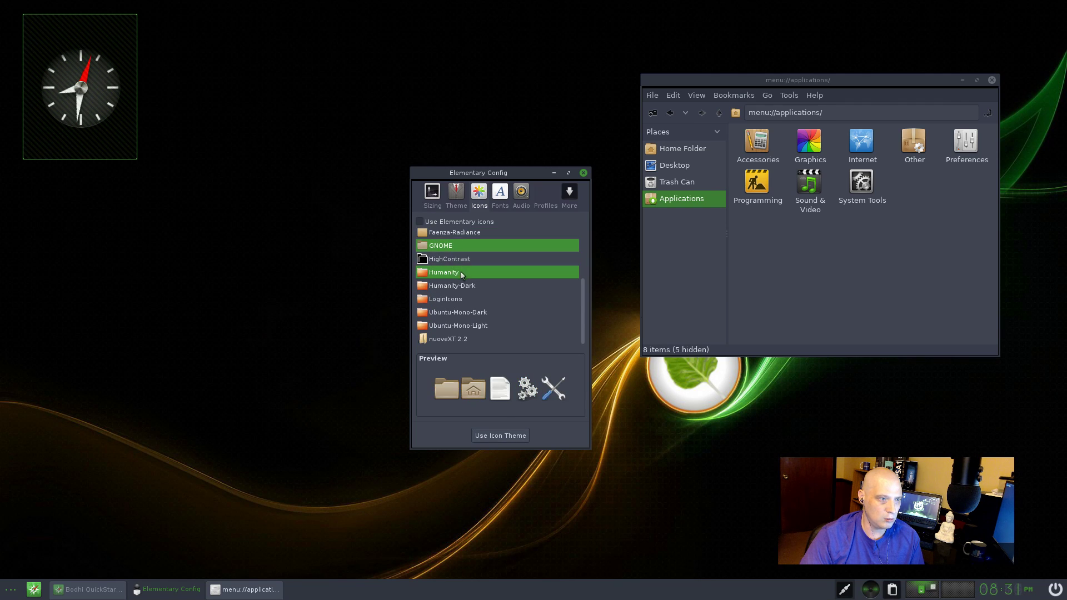
pyautogui.click(503, 434)
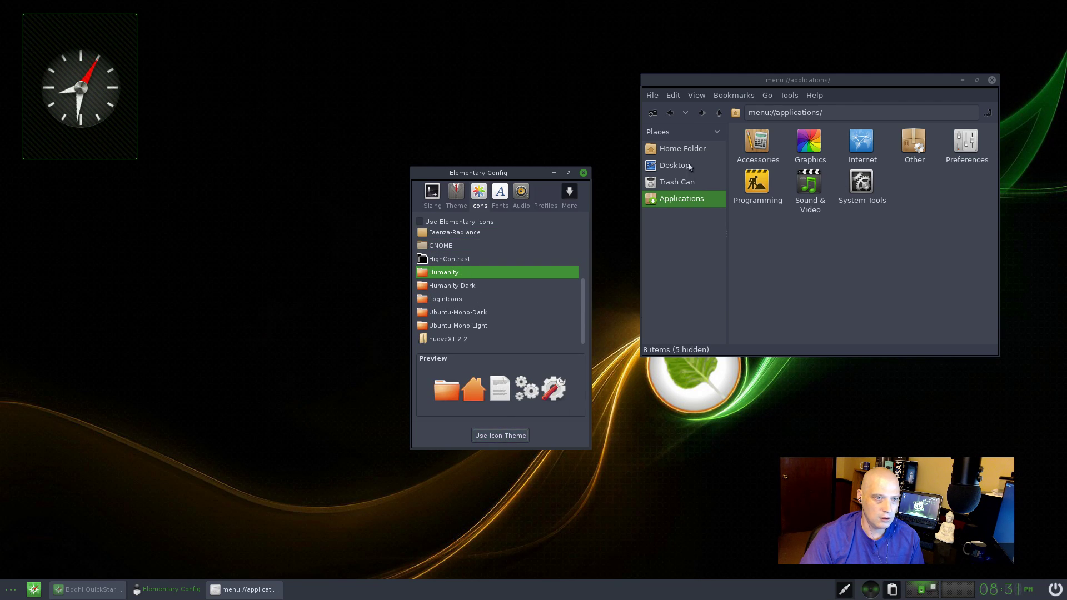
# Browse from the home folder up to the root folder in the file manager, and reapply the Humanity icon theme
pyautogui.click(683, 149)
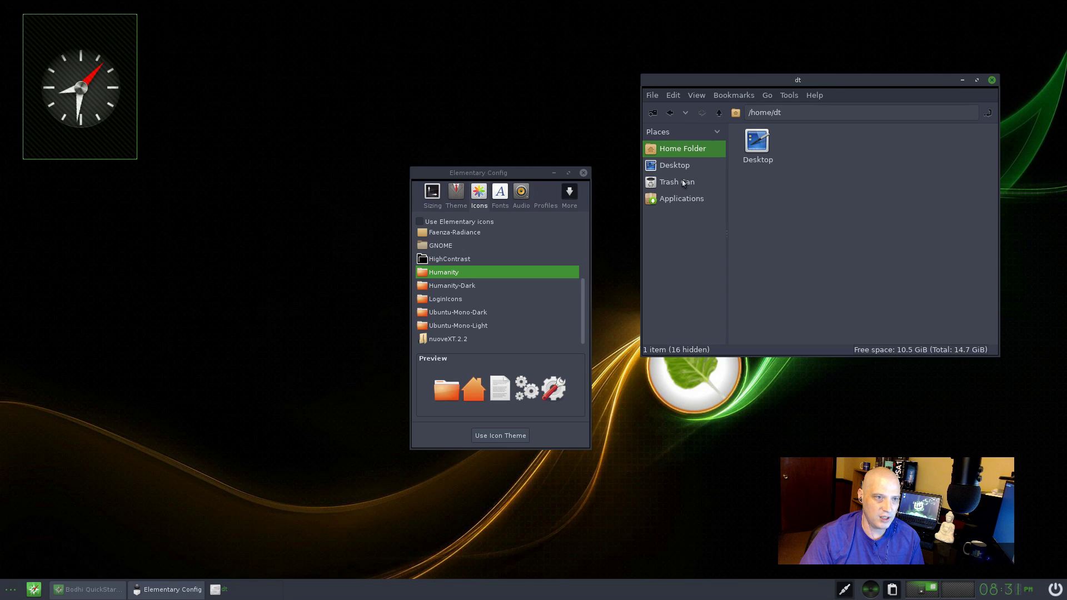
pyautogui.click(718, 114)
pyautogui.click(719, 114)
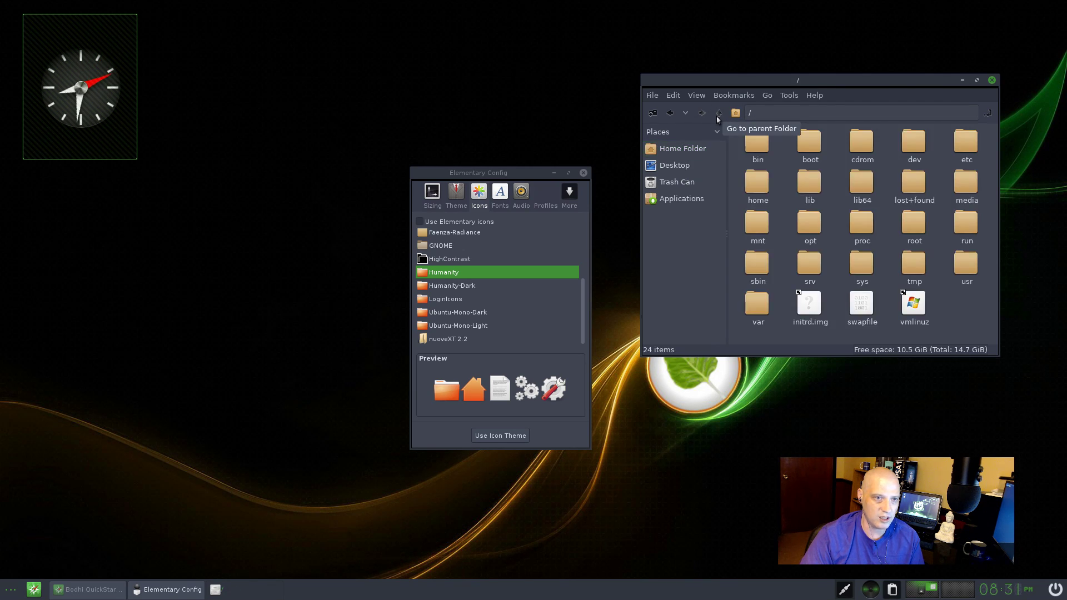
pyautogui.click(496, 437)
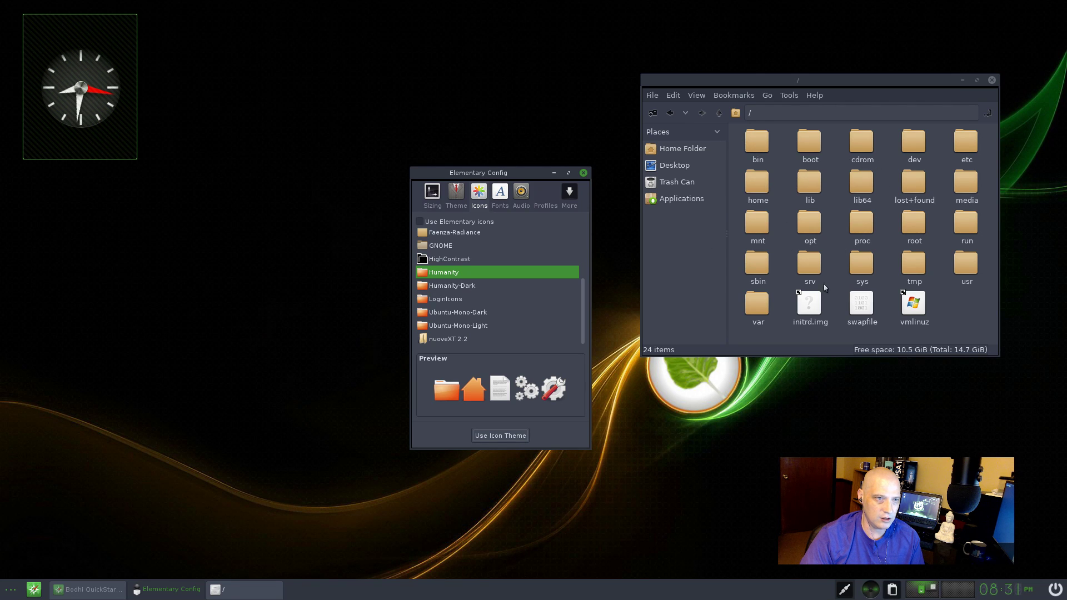
# Apply the nuoveXT.2.2 icon theme and close the file manager
pyautogui.click(446, 337)
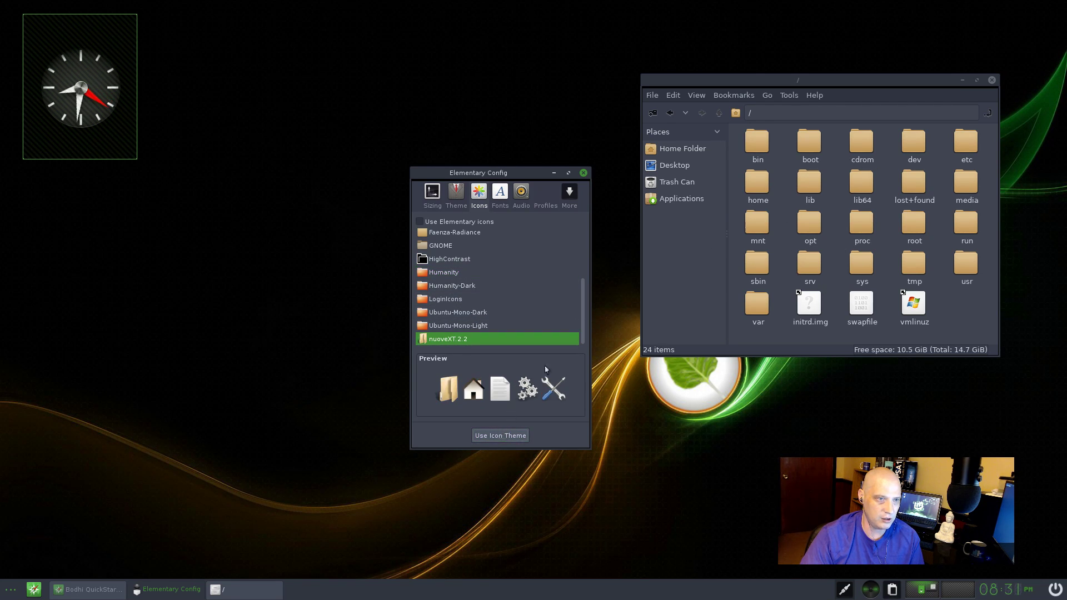
pyautogui.click(500, 435)
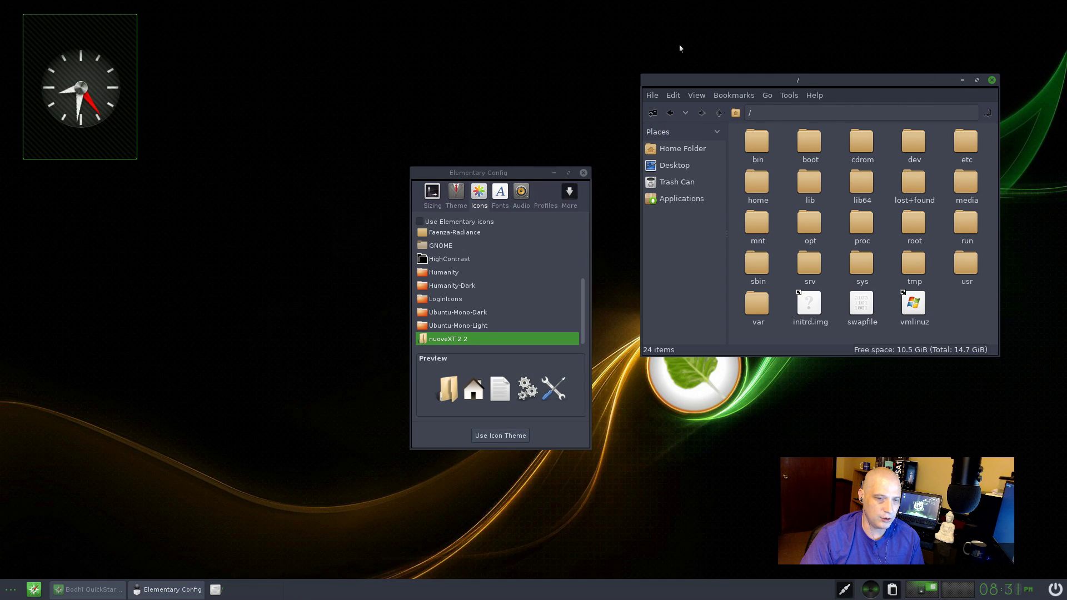
pyautogui.click(991, 80)
# Relaunch the PCManFM file manager and place its window beside Elementary Config
pyautogui.click(711, 125)
pyautogui.moveTo(758, 145)
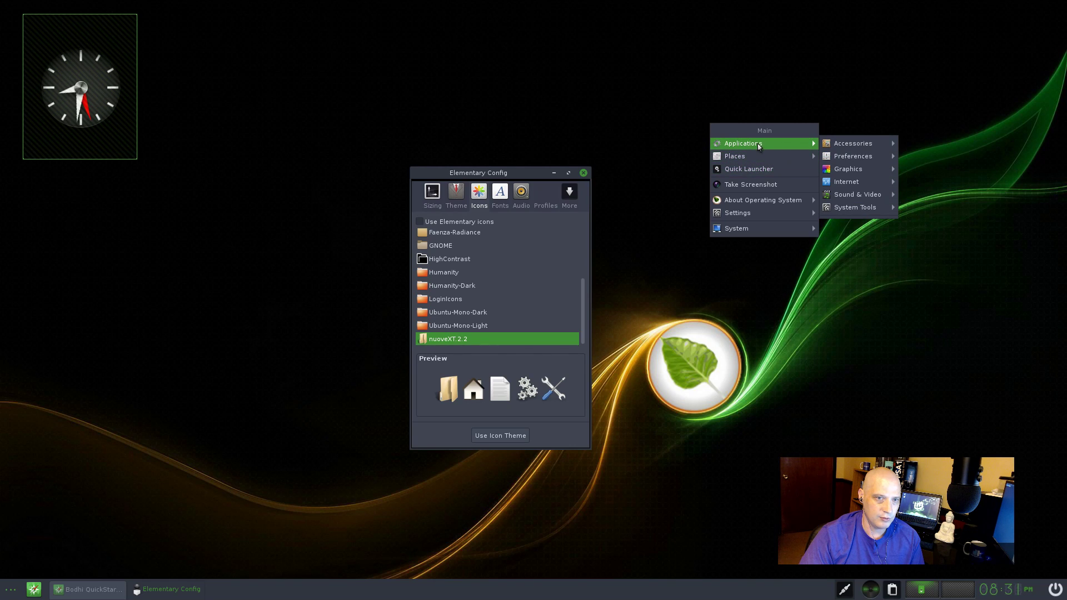
pyautogui.moveTo(856, 207)
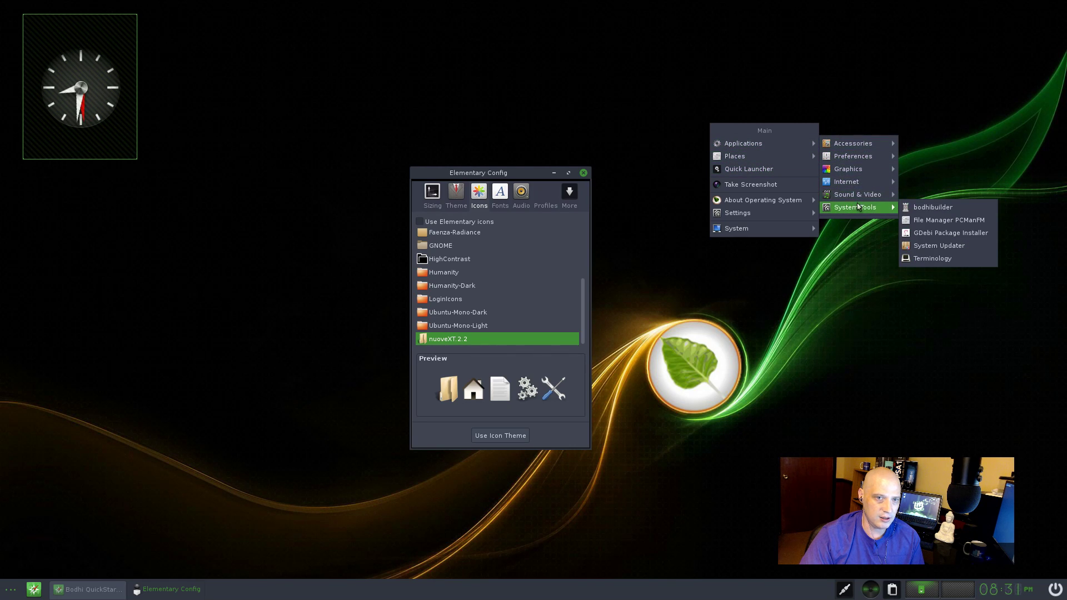
pyautogui.click(964, 223)
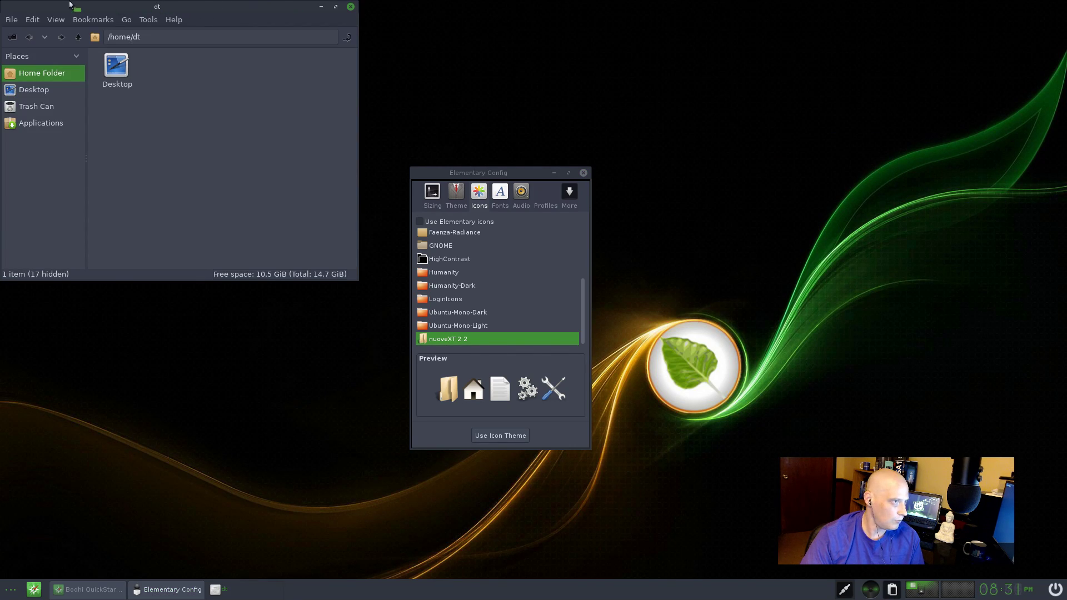
pyautogui.moveTo(78, 9); pyautogui.dragTo(767, 84)
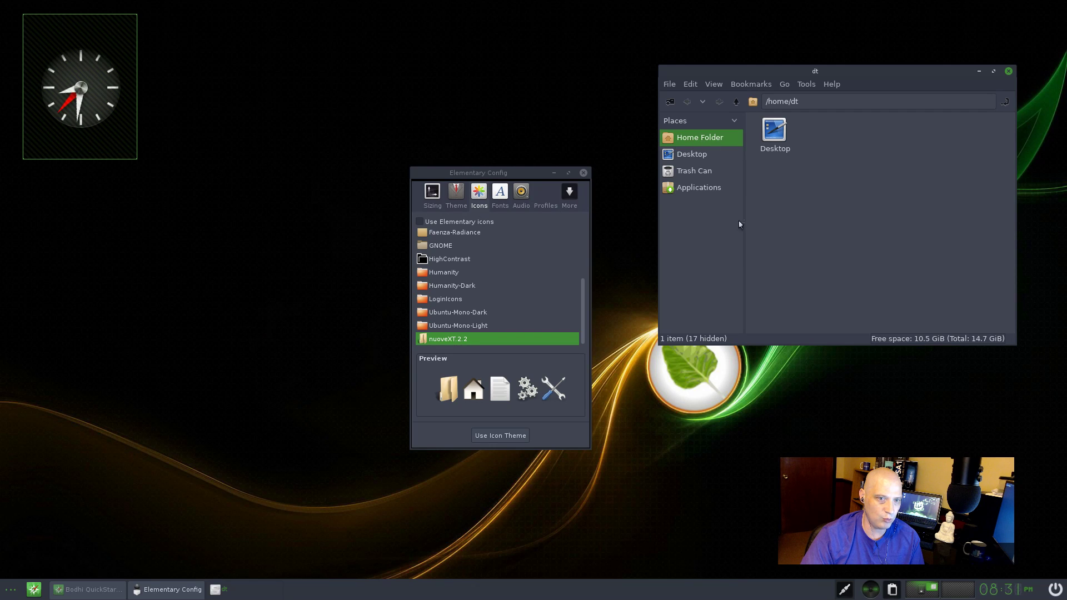
# Review the Fonts and Audio settings in Elementary Config and close its window
pyautogui.click(496, 207)
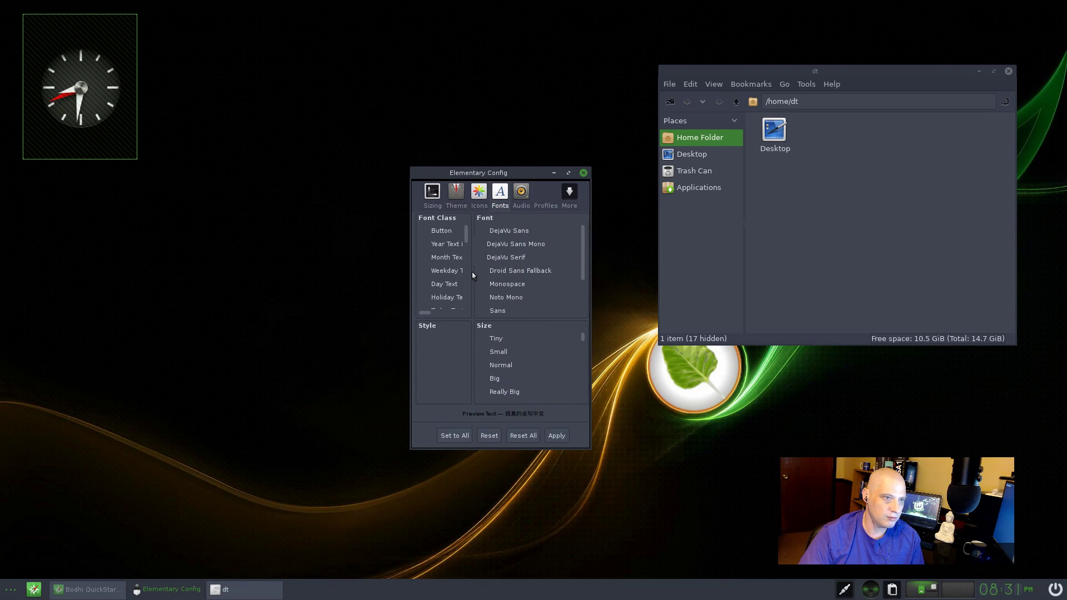
pyautogui.click(517, 203)
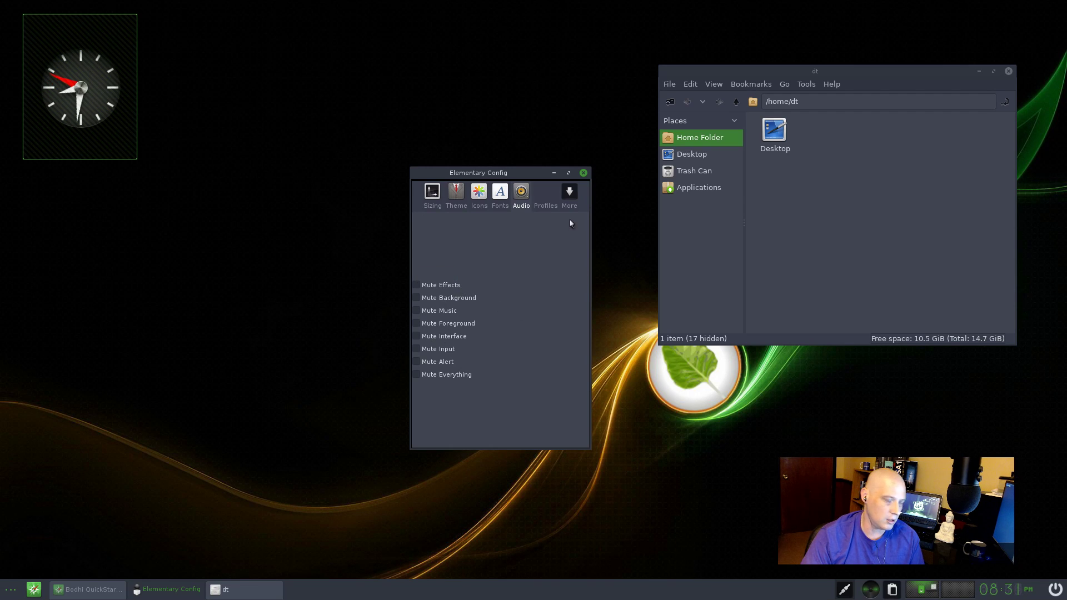
pyautogui.click(584, 173)
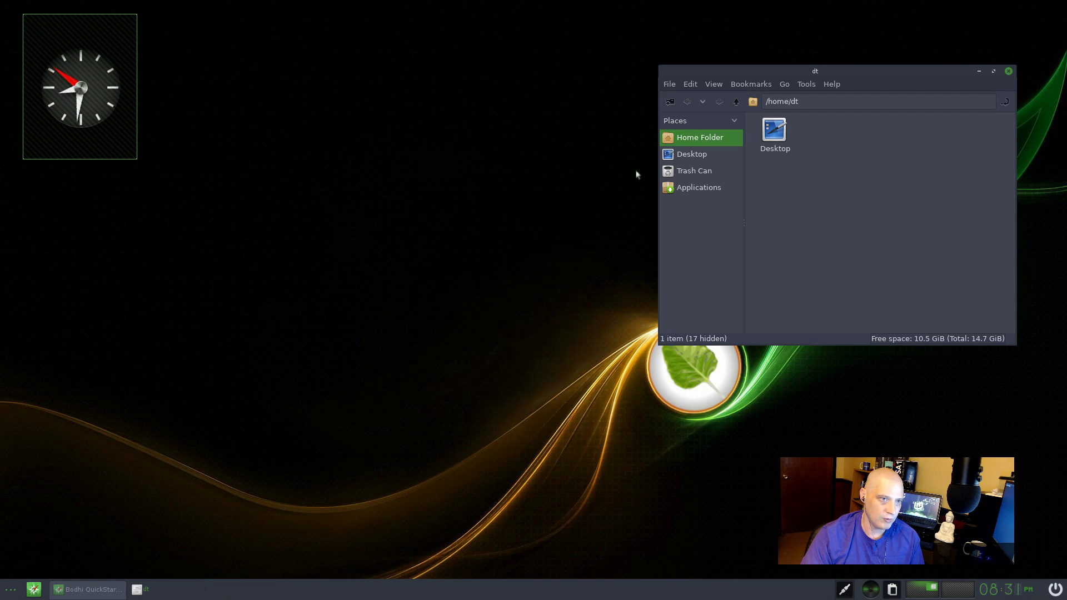
# Close the file manager and bring up the desktop's main menu
pyautogui.click(1008, 74)
pyautogui.click(252, 246)
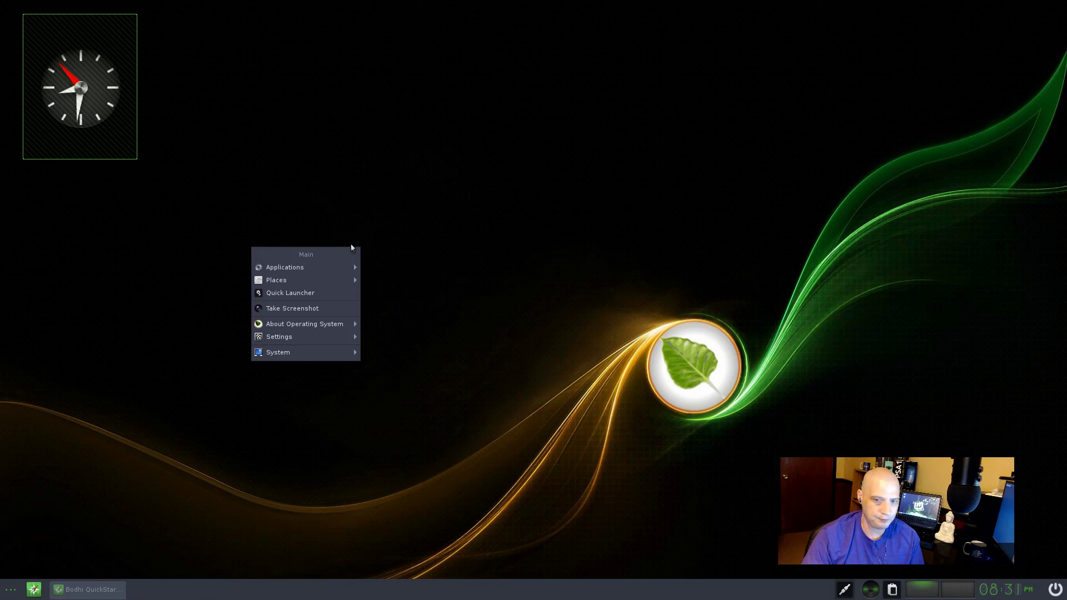
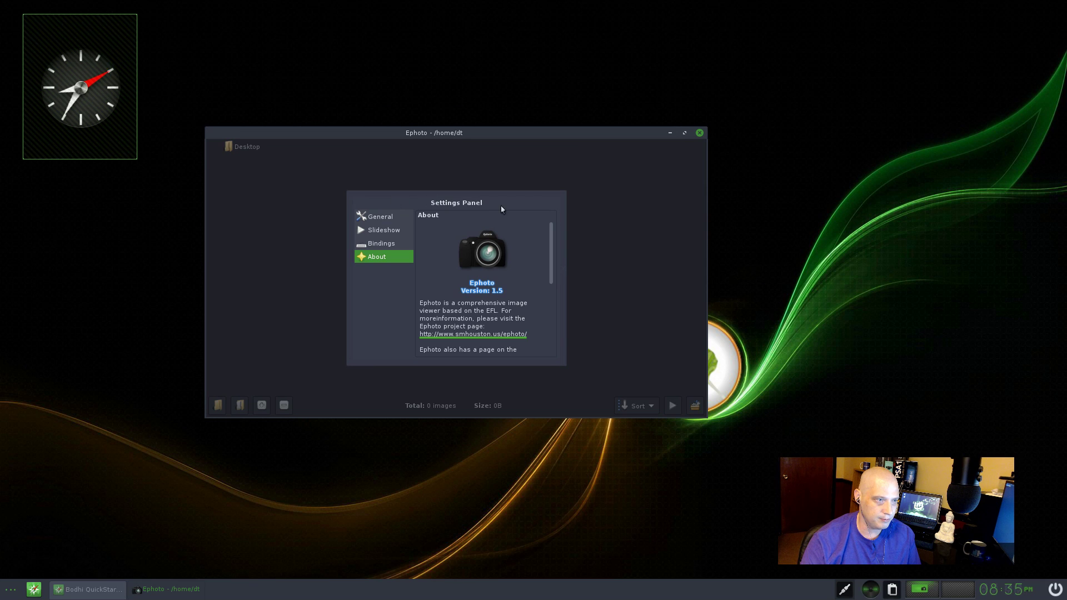
# Dismiss Ephoto's settings panel and close Ephoto
pyautogui.click(625, 172)
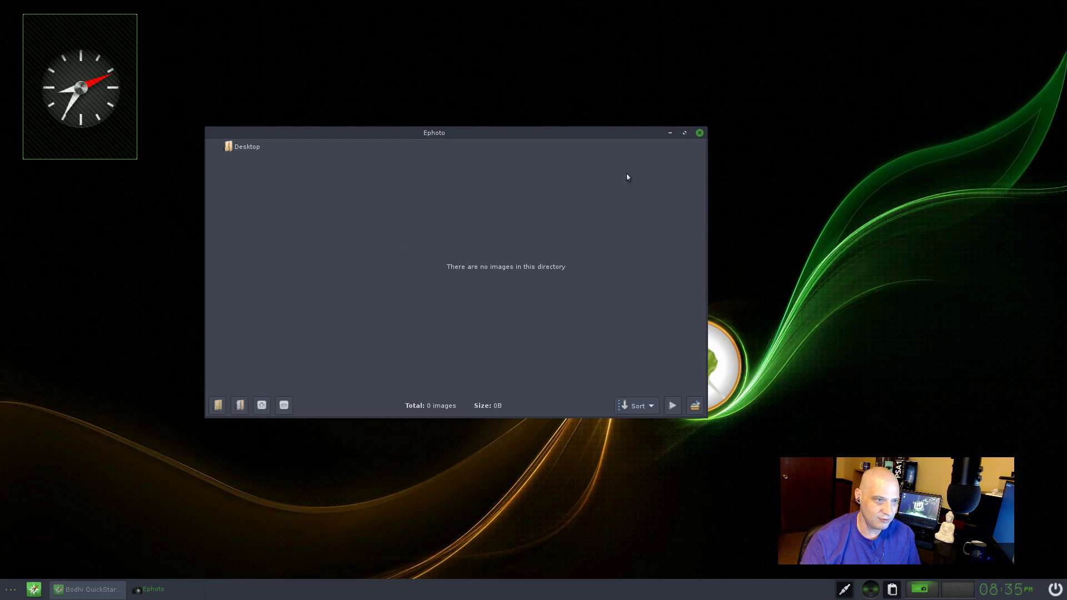
pyautogui.click(700, 134)
# Look through the preinstalled application categories and launch the Terminology terminal from System Tools
pyautogui.click(398, 190)
pyautogui.moveTo(436, 206)
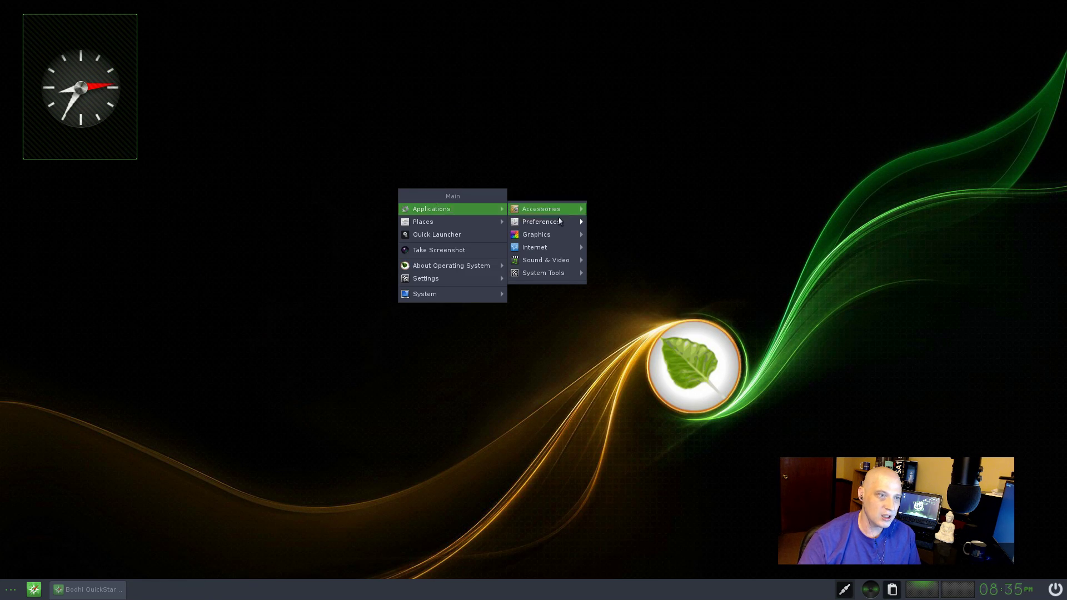
pyautogui.moveTo(550, 233)
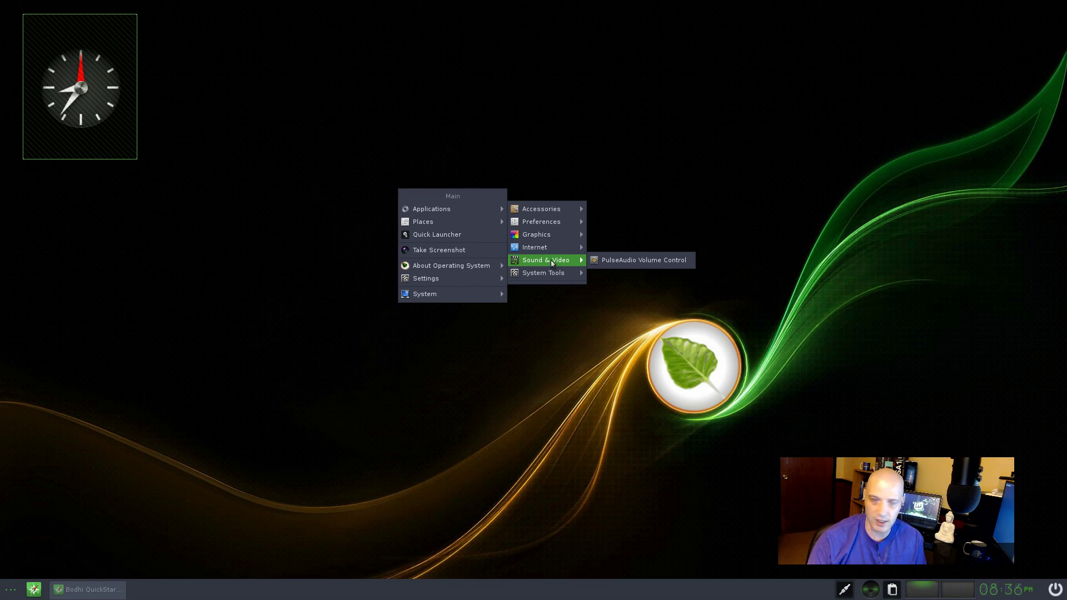
pyautogui.moveTo(543, 276)
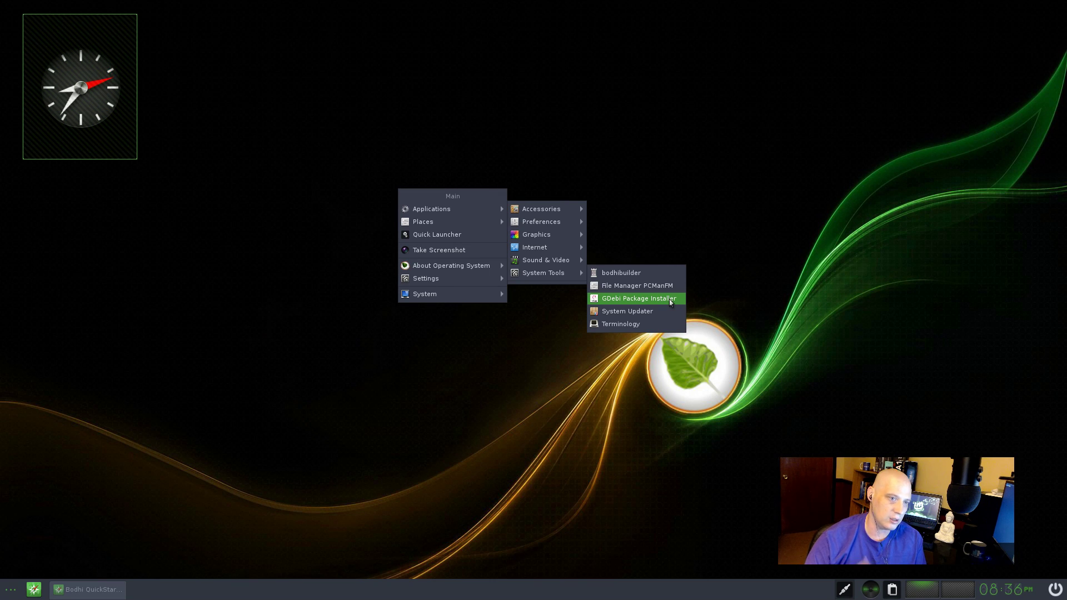
pyautogui.click(653, 328)
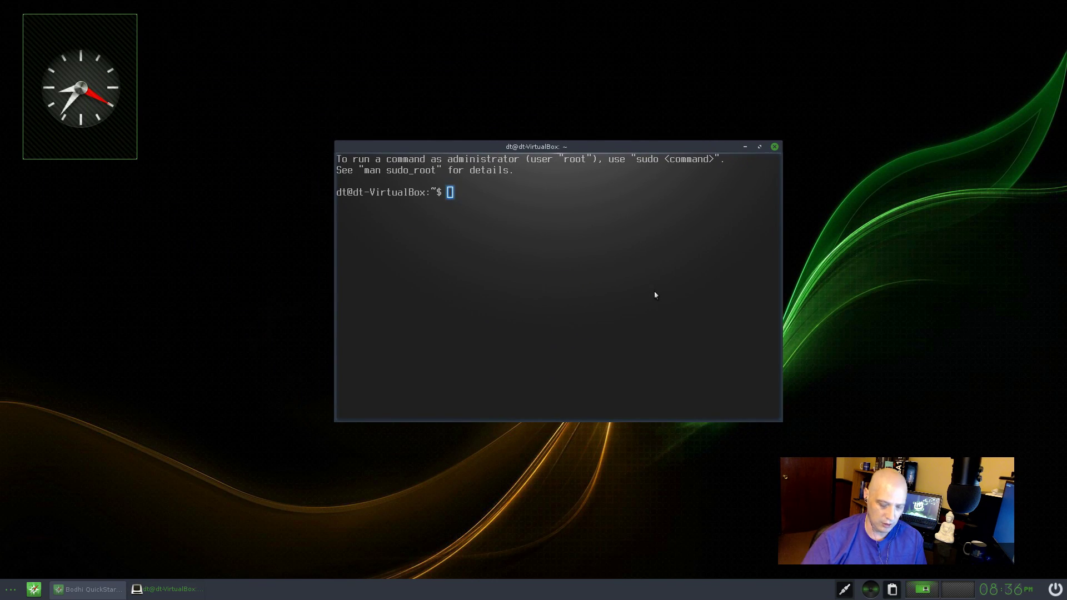
# Run uname -r in the terminal to check the kernel release, and close the terminal
pyautogui.press('Return')
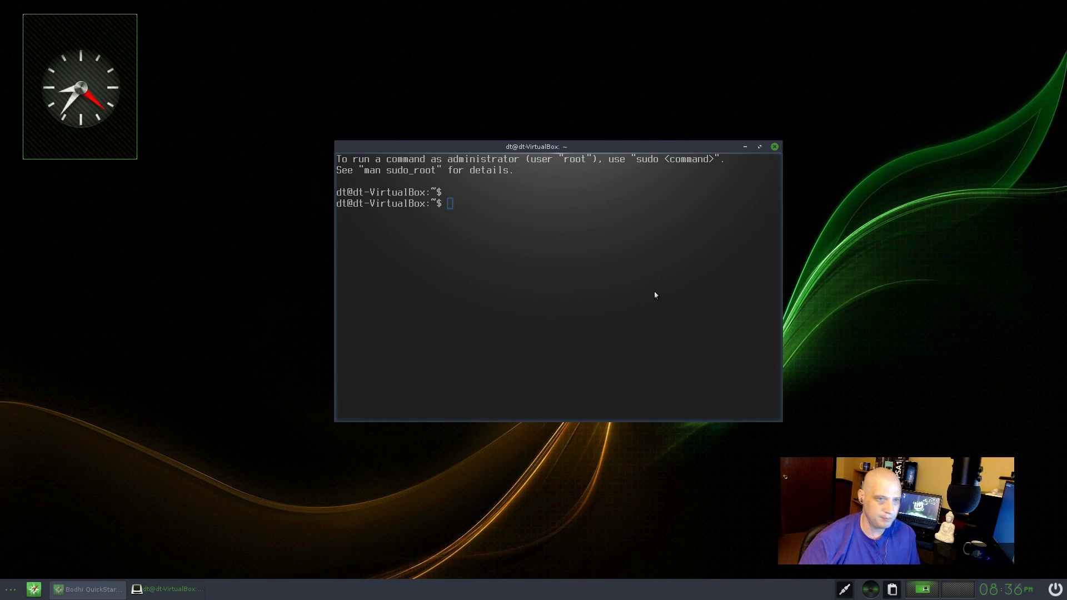
pyautogui.write('una')
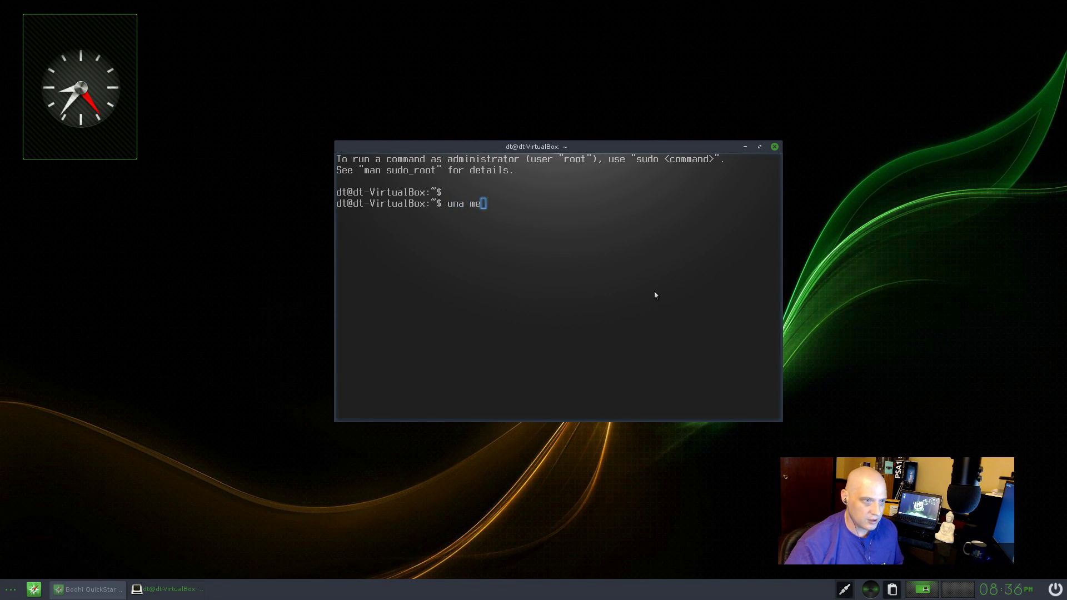
pyautogui.write('me -r')
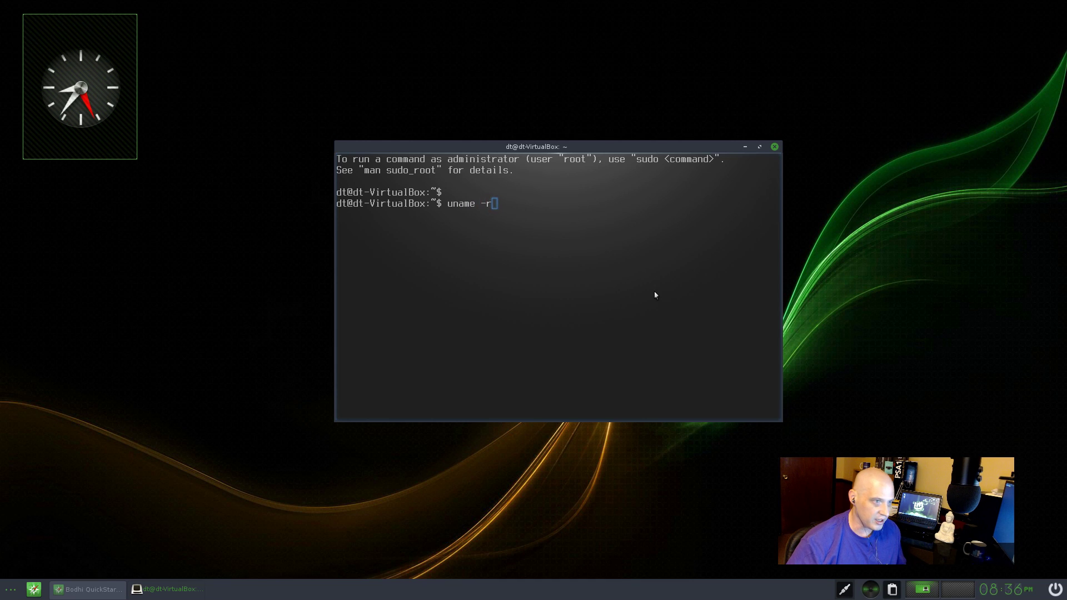
pyautogui.press('Return')
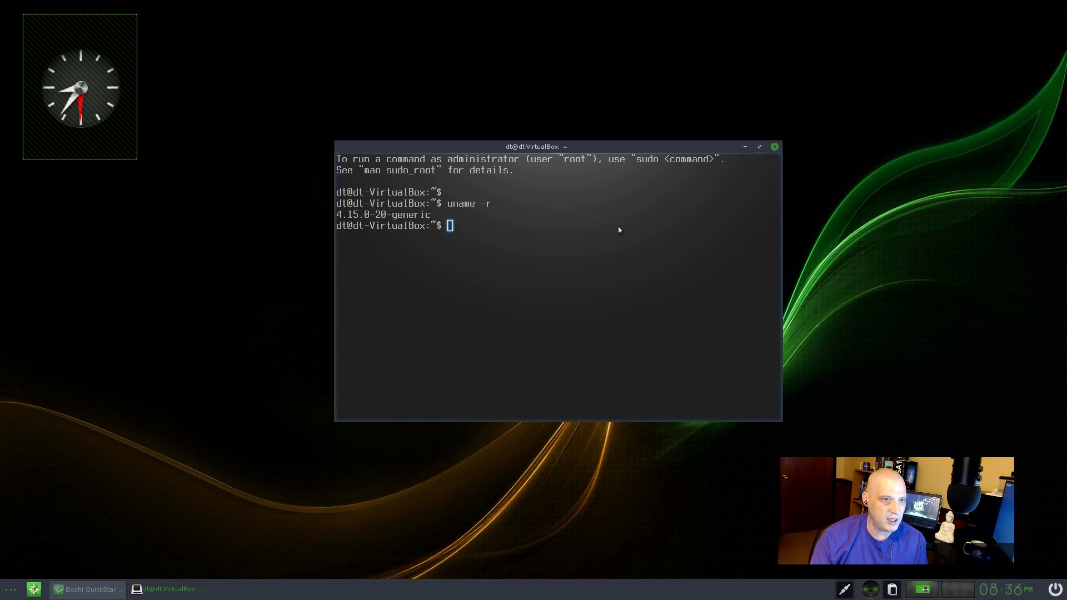
pyautogui.click(775, 147)
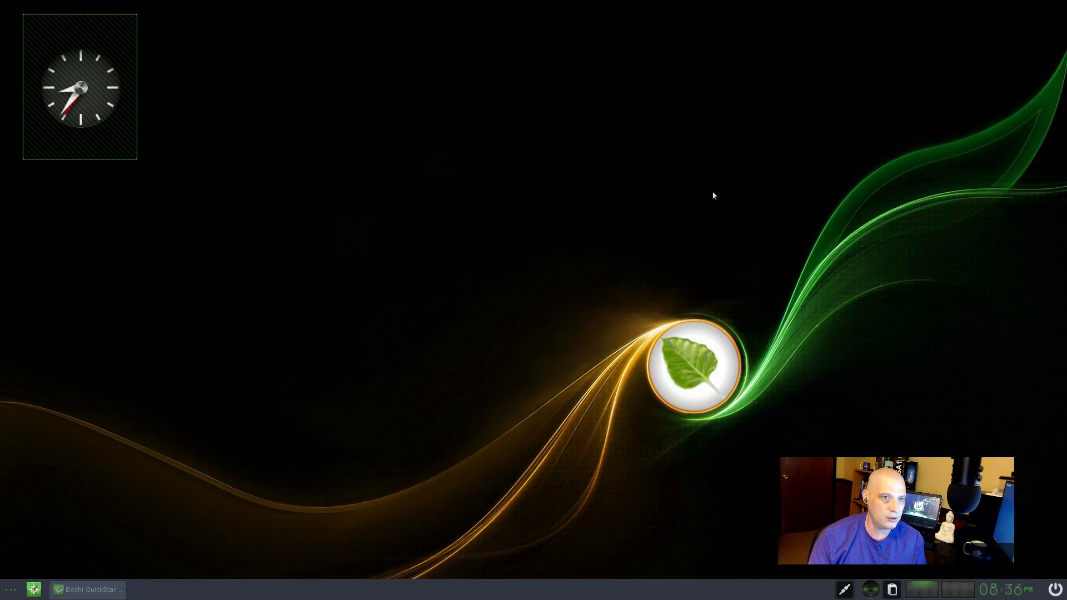
# Launch bodhibuilder from System Tools, authorise it with the account password, and dismiss its notice about closing other windows
pyautogui.click(401, 157)
pyautogui.moveTo(487, 234)
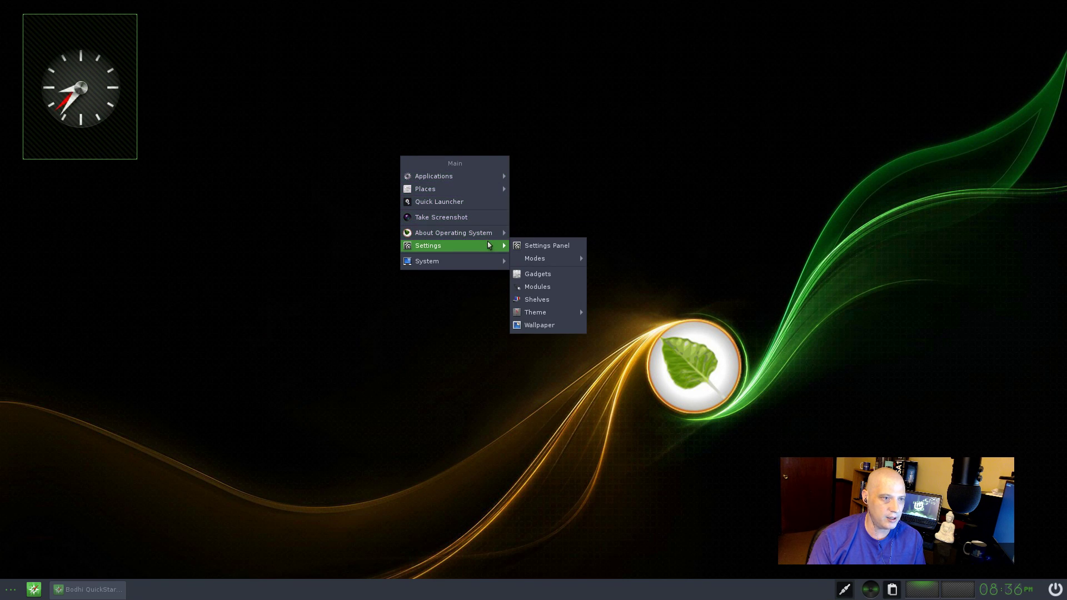
pyautogui.moveTo(475, 171)
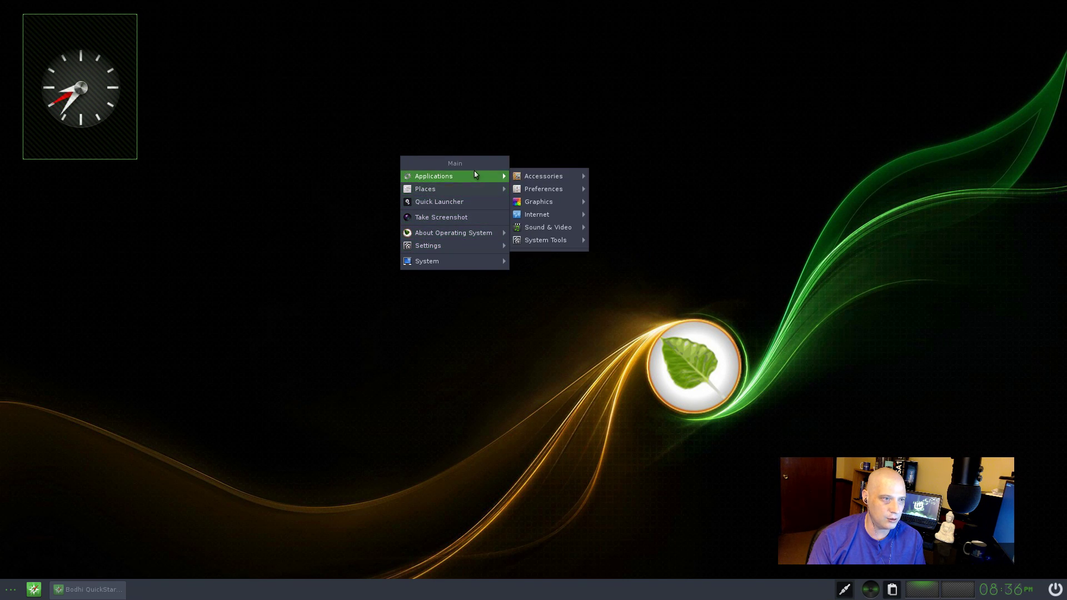
pyautogui.moveTo(541, 237)
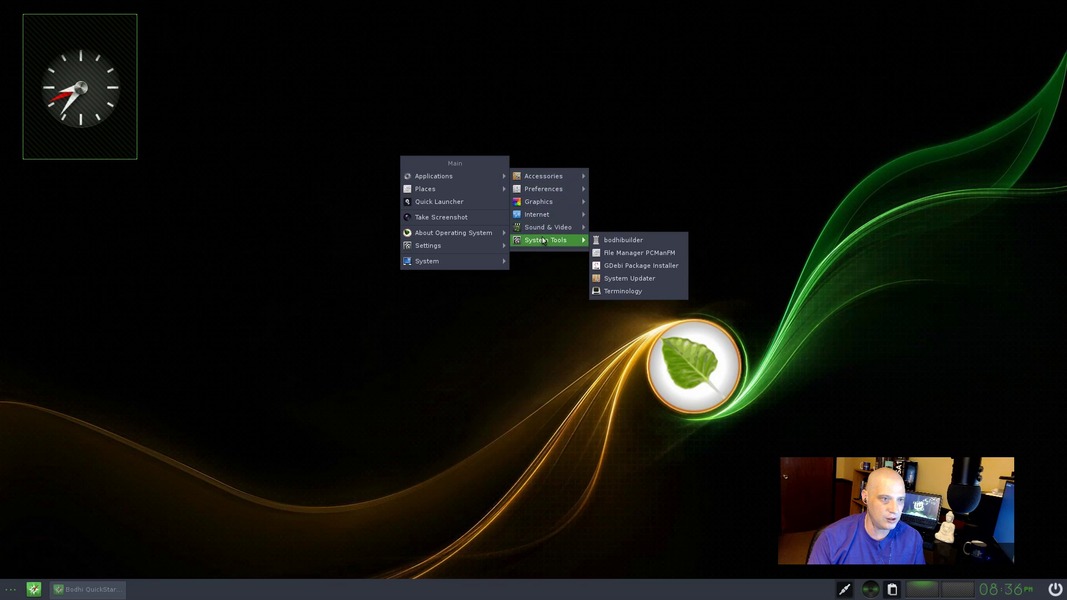
pyautogui.click(666, 246)
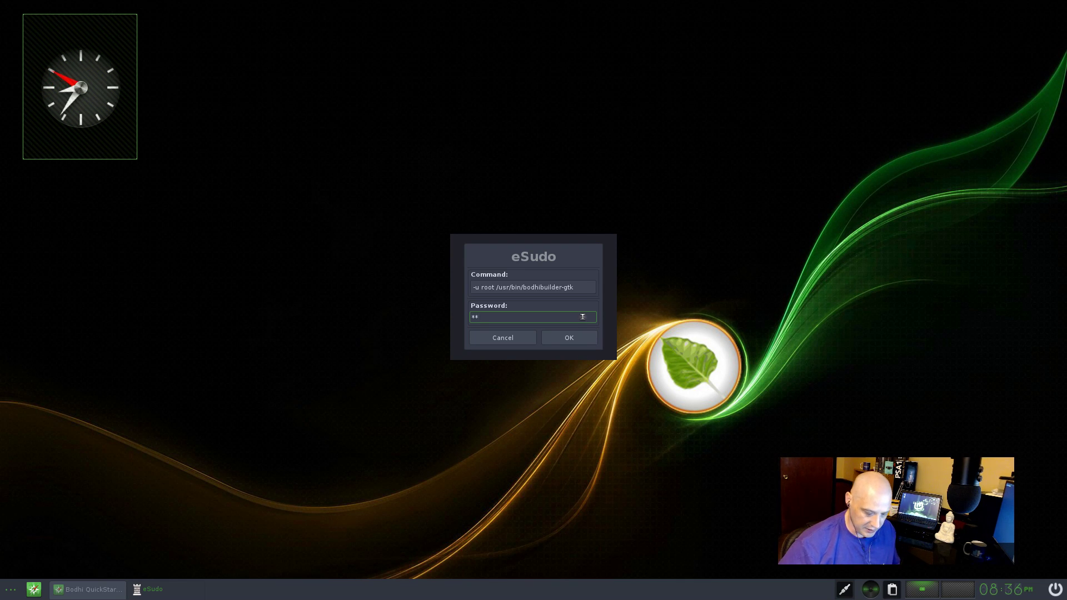
pyautogui.press('Return')
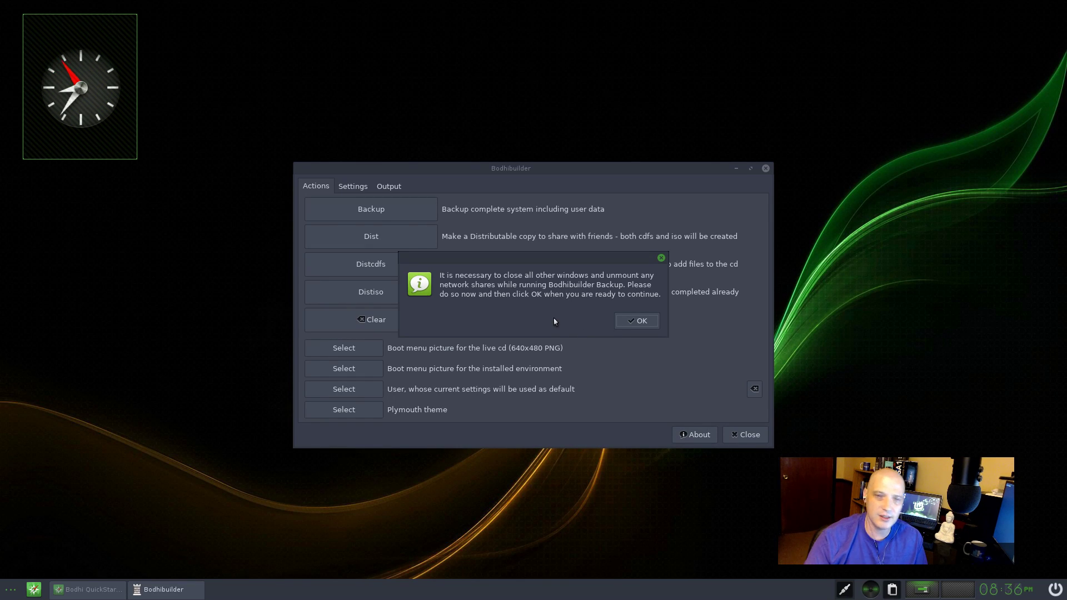
pyautogui.click(634, 323)
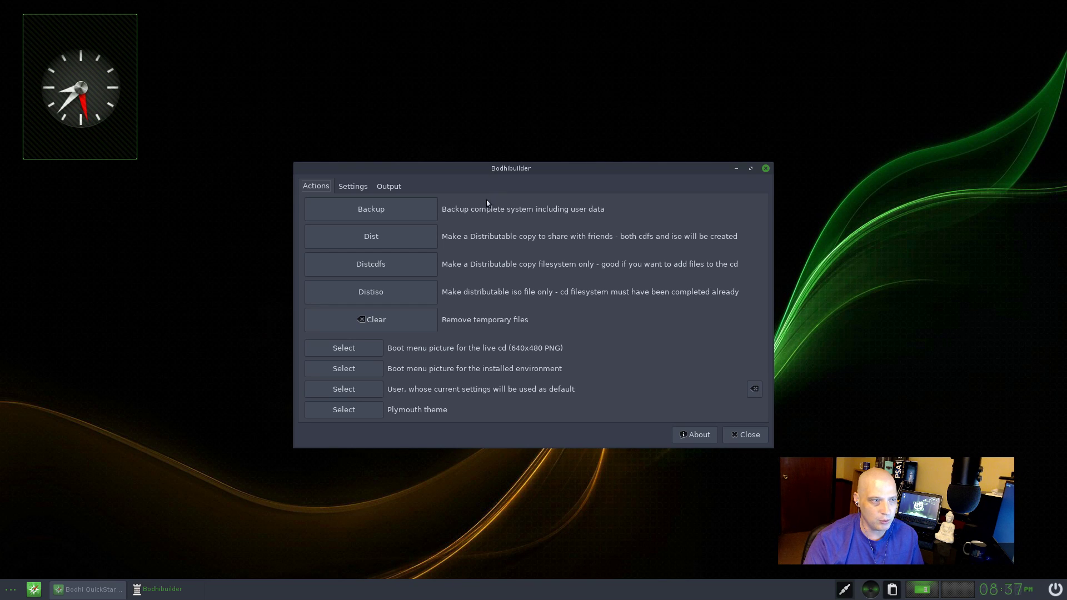
# Close Bodhibuilder, and open the desktop's Settings Panel enlarged enough to show all its categories
pyautogui.click(766, 168)
pyautogui.click(425, 151)
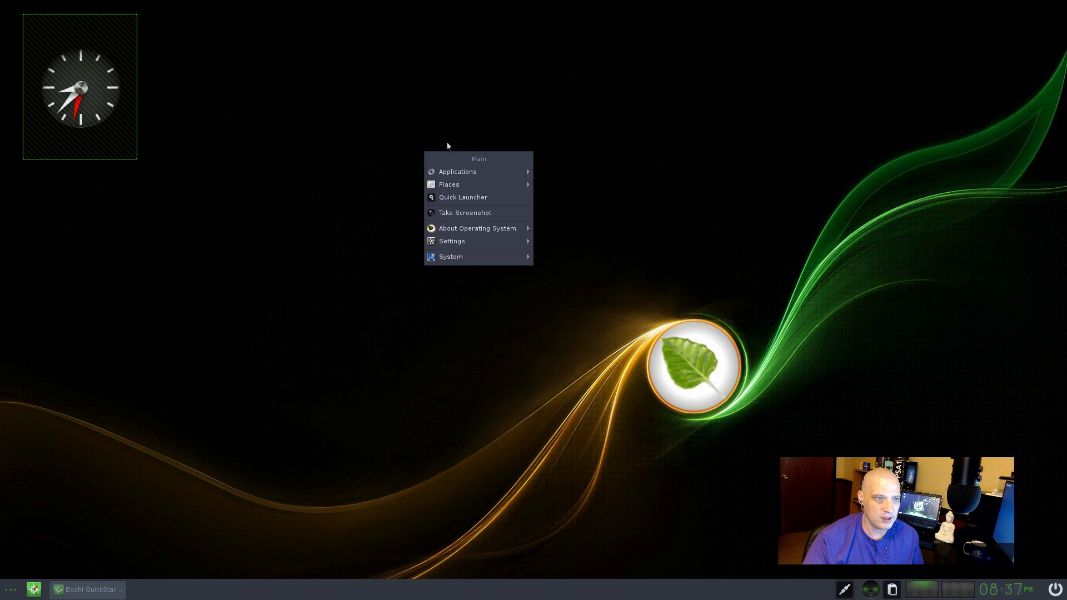
pyautogui.moveTo(522, 166)
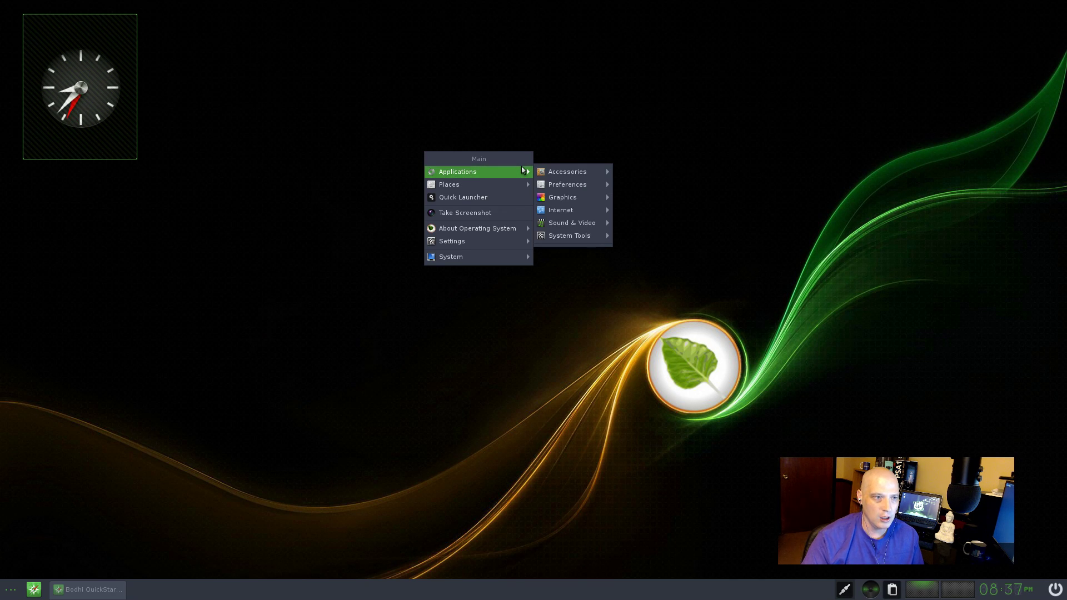
pyautogui.moveTo(572, 236)
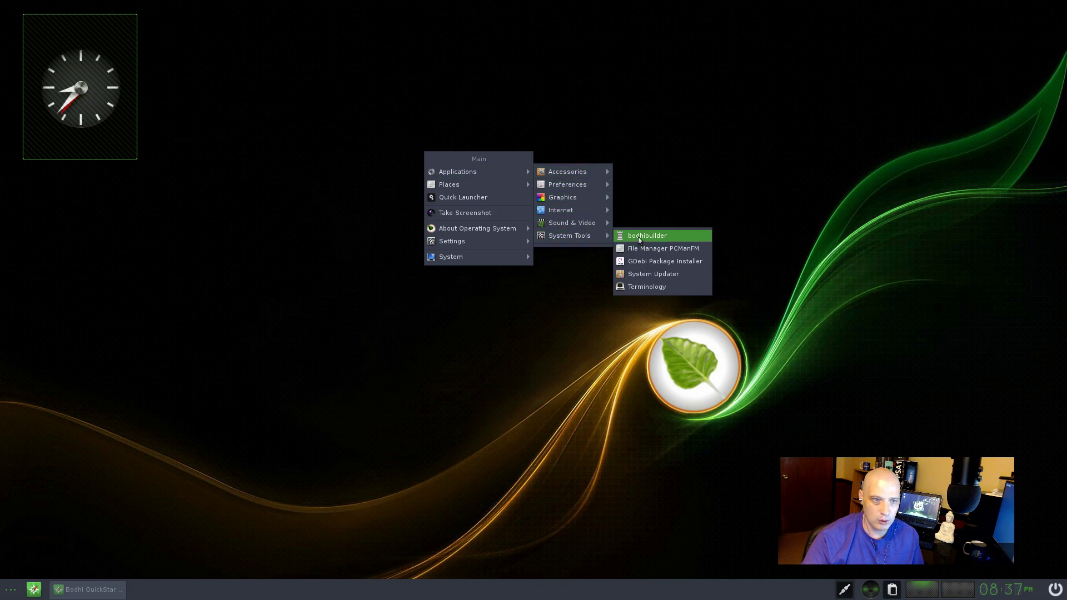
pyautogui.moveTo(527, 241)
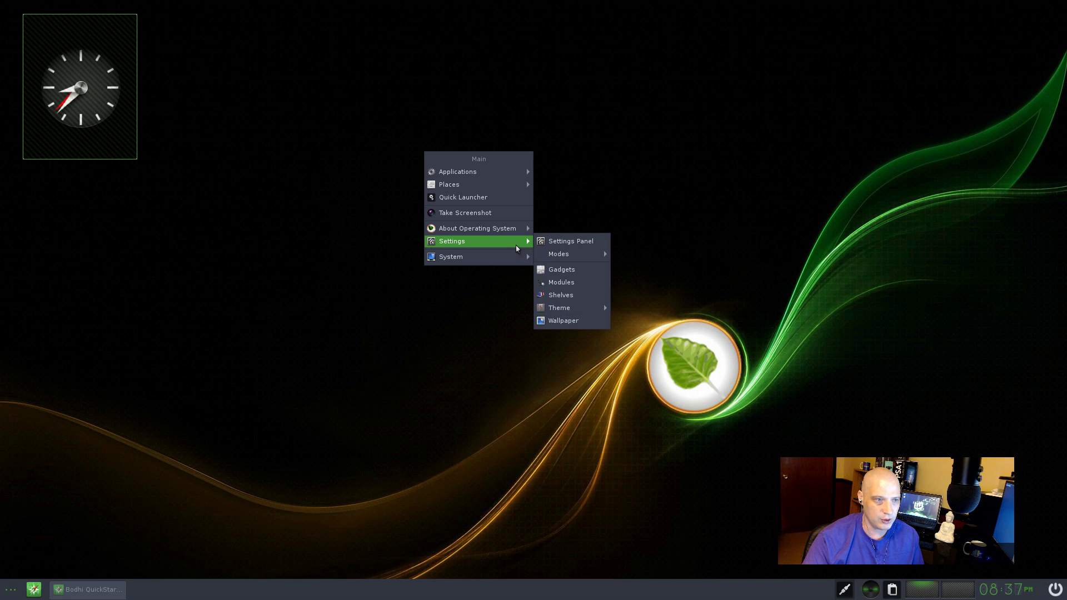
pyautogui.click(561, 244)
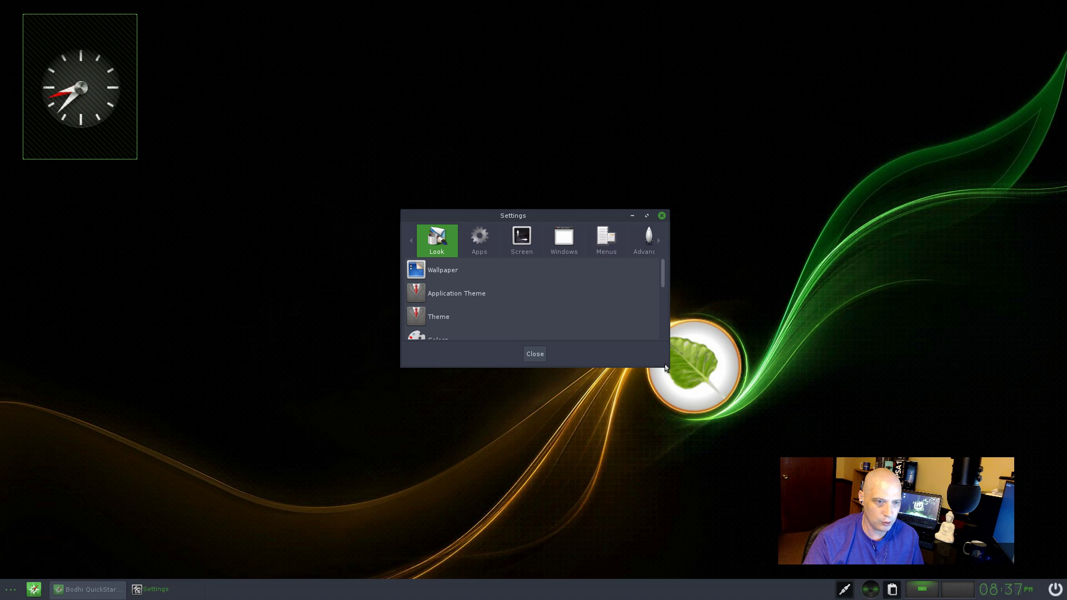
pyautogui.moveTo(669, 366); pyautogui.dragTo(818, 505)
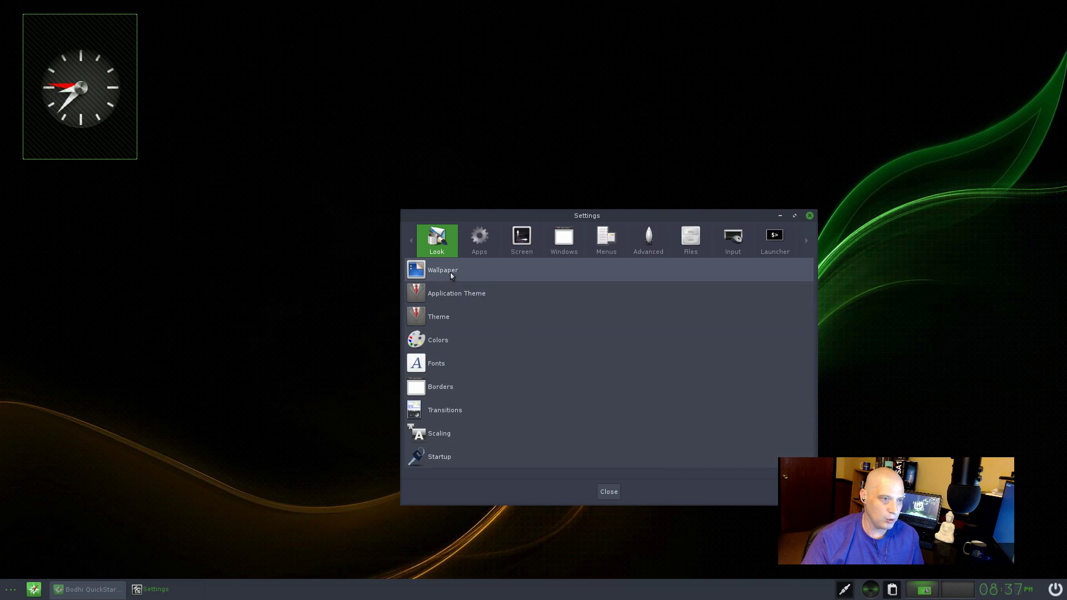
# Open Wallpaper Settings from the Look category and move its window toward the middle of the desktop
pyautogui.click(465, 271)
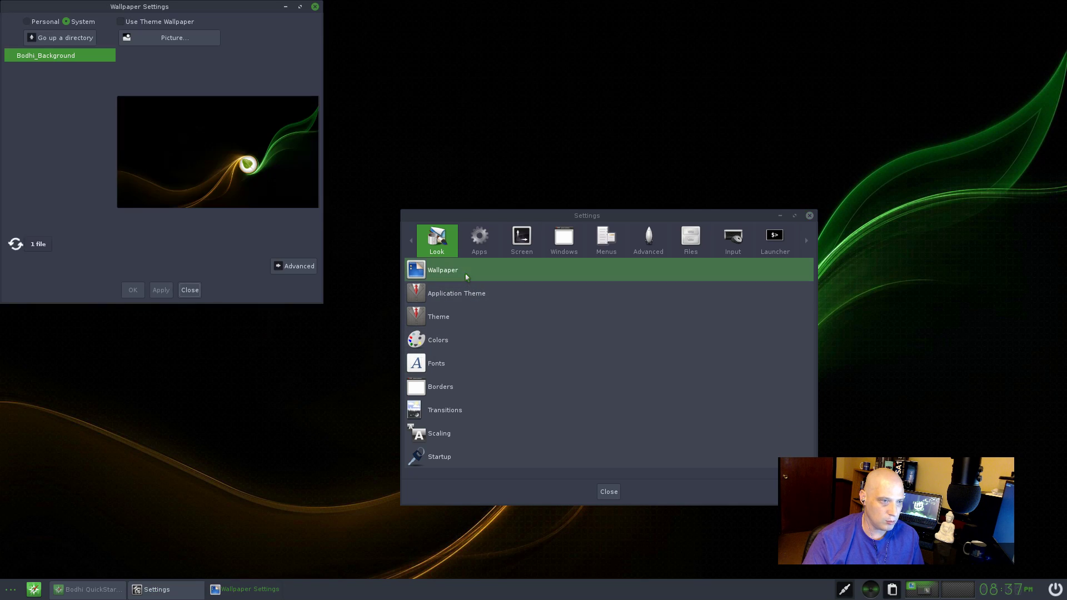
pyautogui.click(251, 594)
pyautogui.click(253, 592)
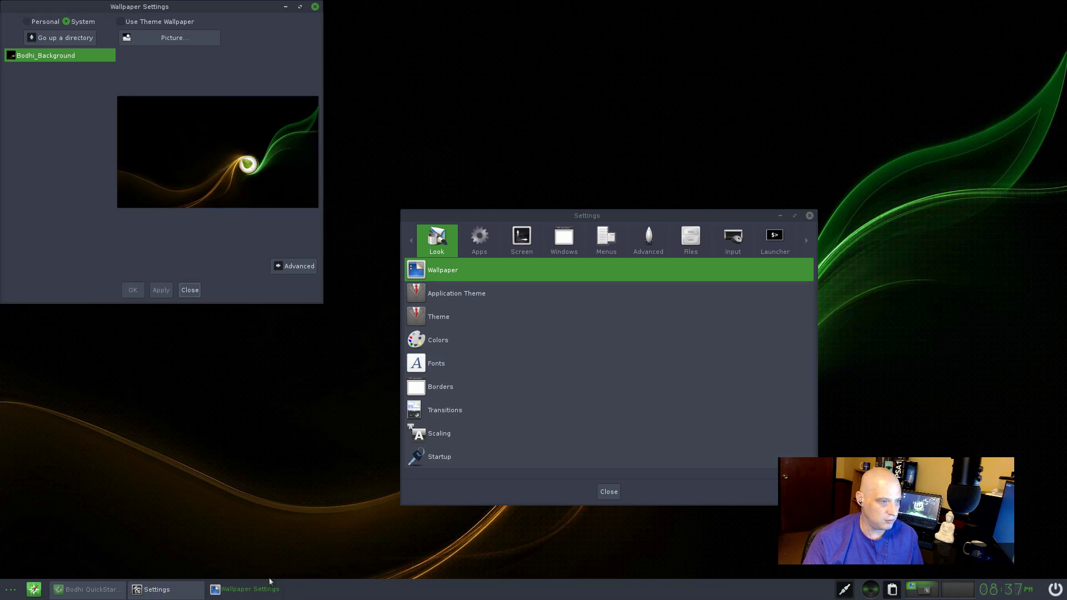
pyautogui.click(183, 590)
pyautogui.moveTo(136, 8); pyautogui.dragTo(380, 81)
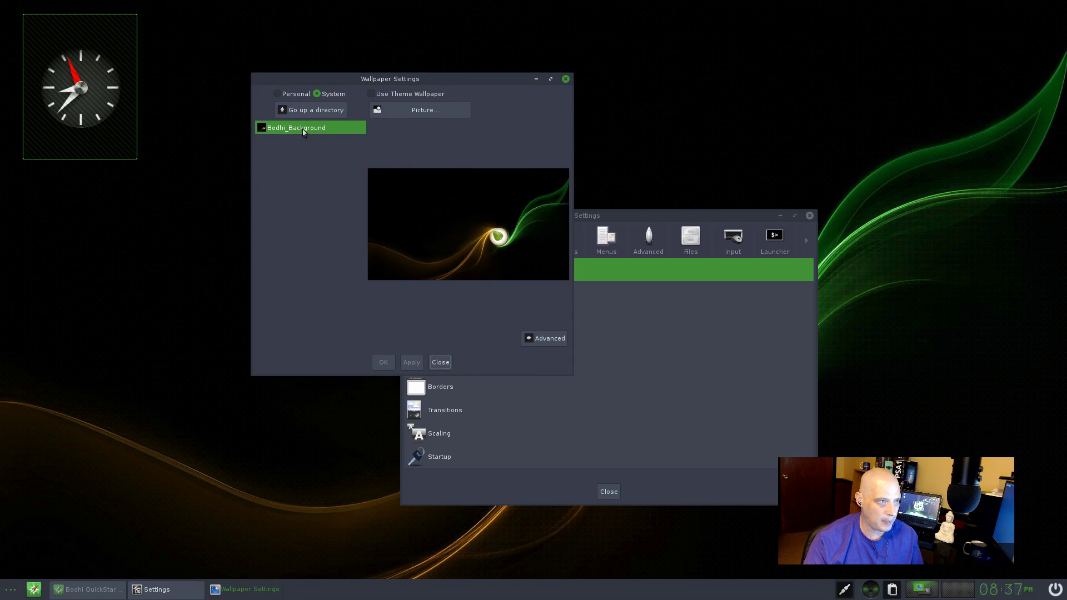
# Browse for a wallpaper picture in the /usr/share/backgrounds folder
pyautogui.click(415, 114)
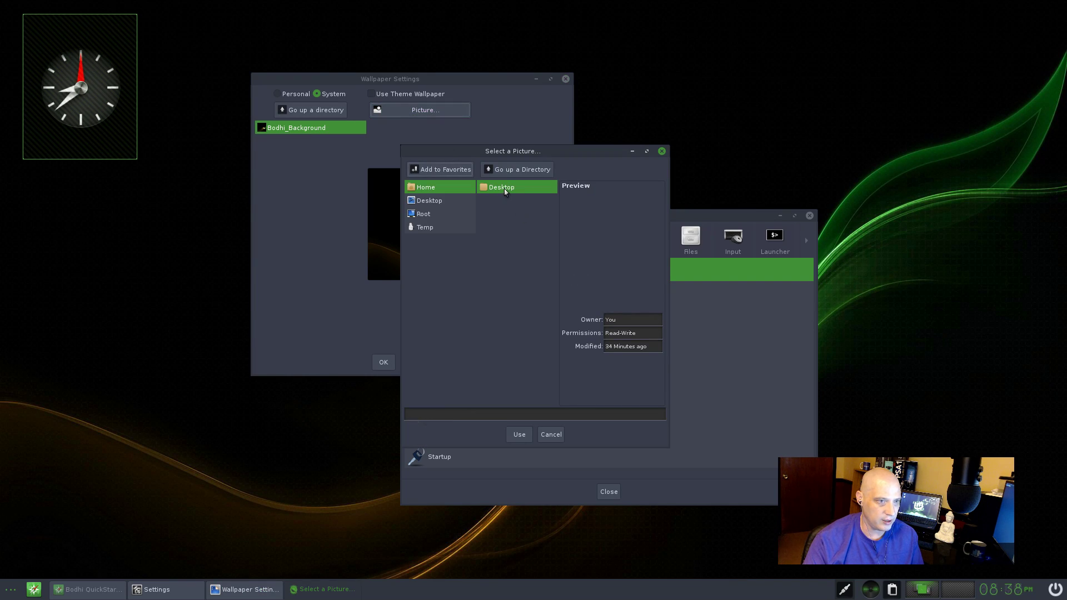
pyautogui.click(497, 171)
pyautogui.scroll(-5, 537, 259)
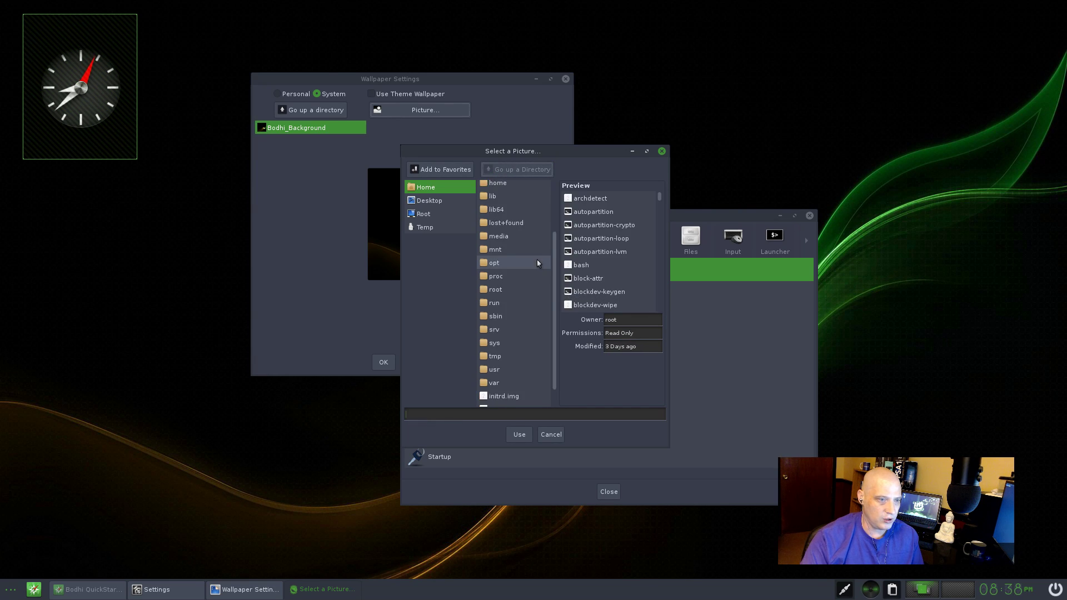
pyautogui.click(510, 348)
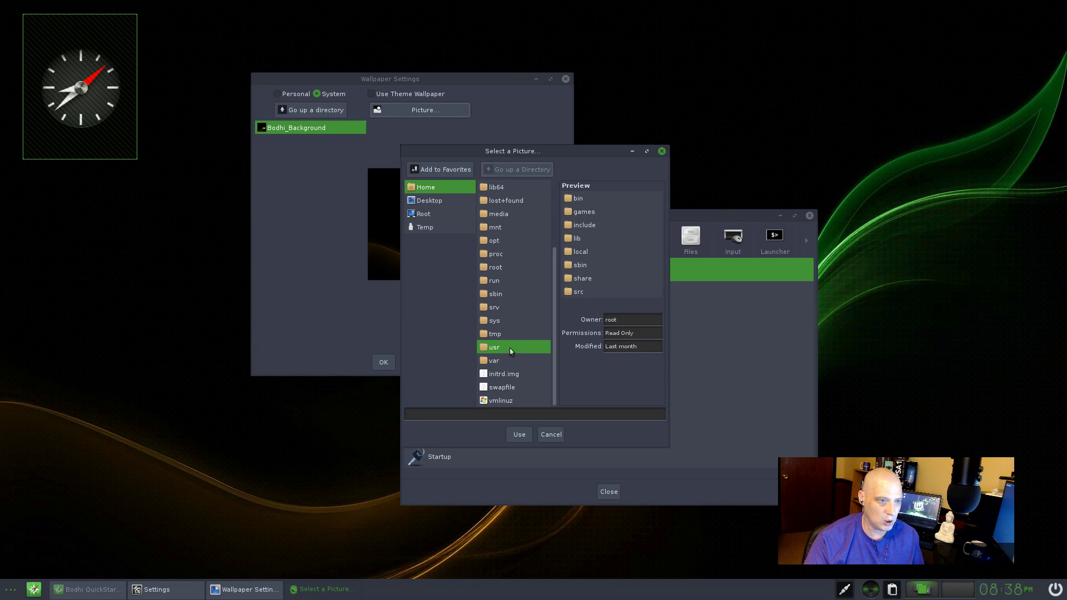
pyautogui.click(582, 279)
pyautogui.doubleClick(583, 283)
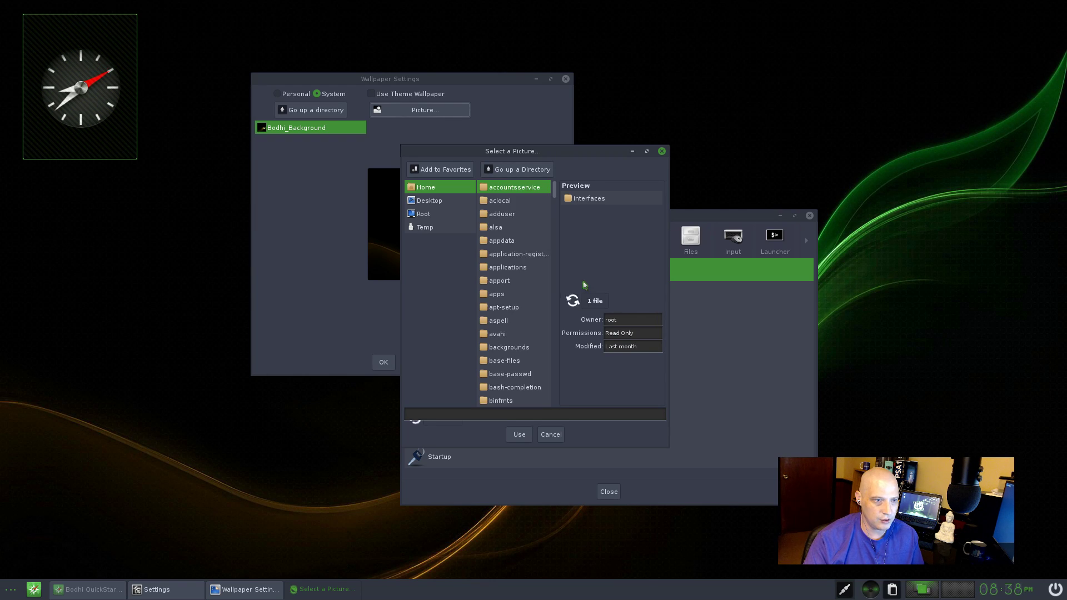
pyautogui.doubleClick(523, 351)
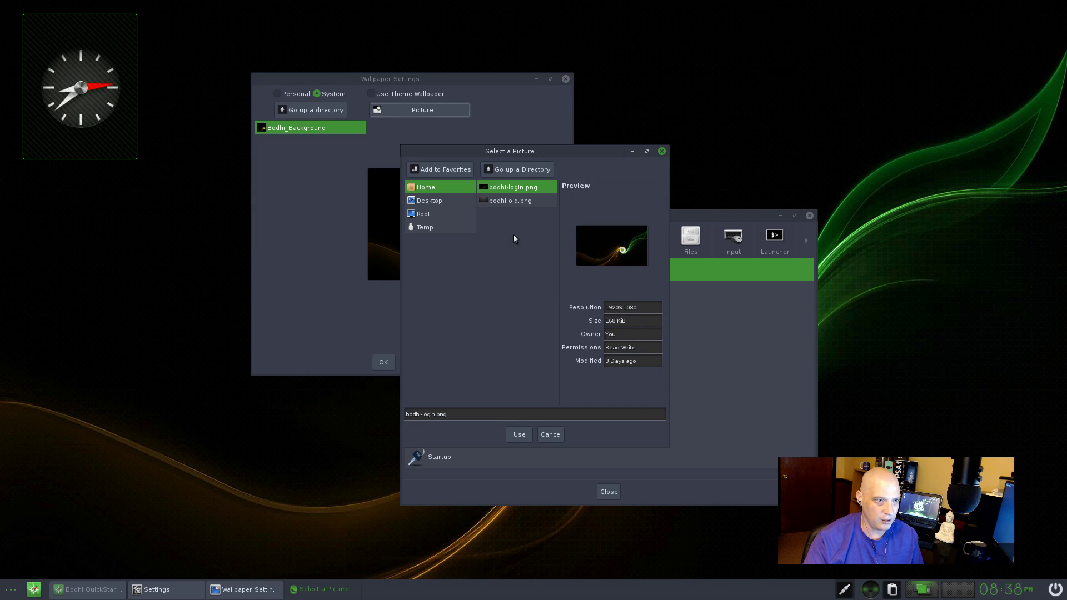
# Import bodhi-old.png and apply it as the desktop wallpaper
pyautogui.click(495, 203)
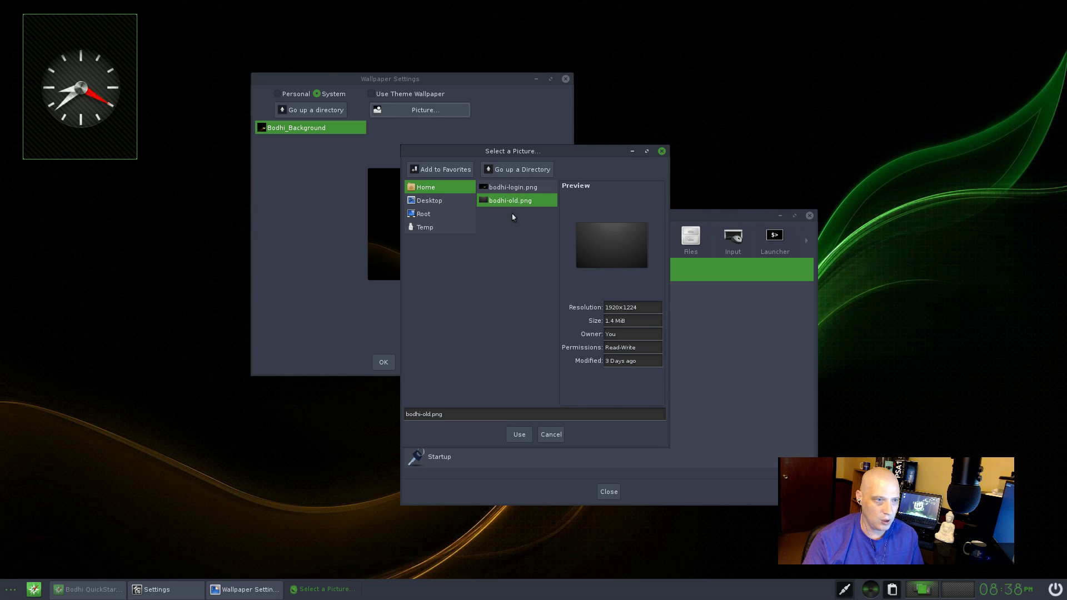
pyautogui.click(519, 434)
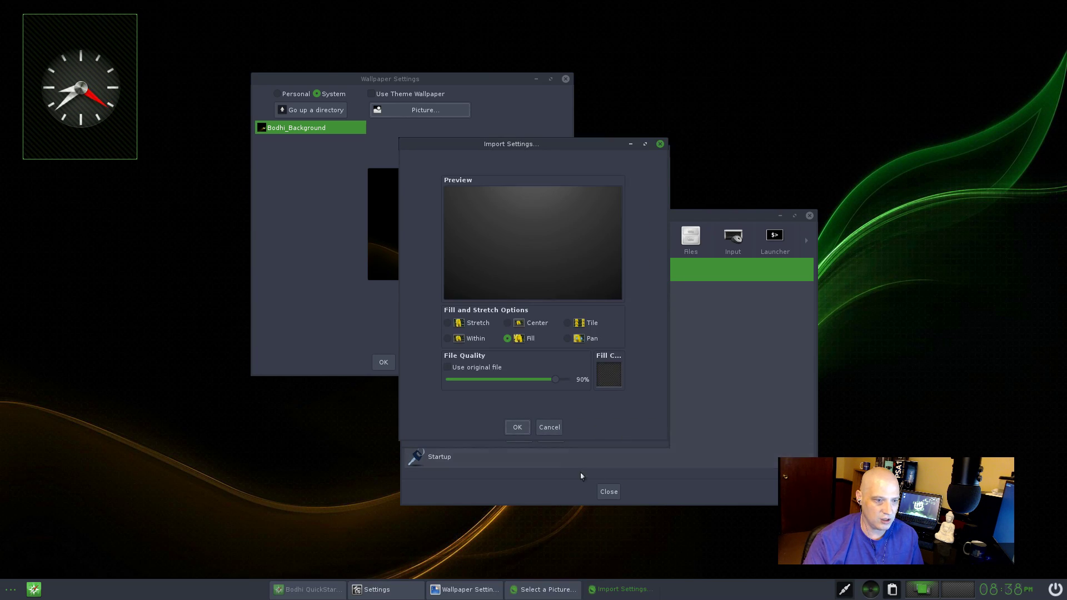
pyautogui.click(517, 427)
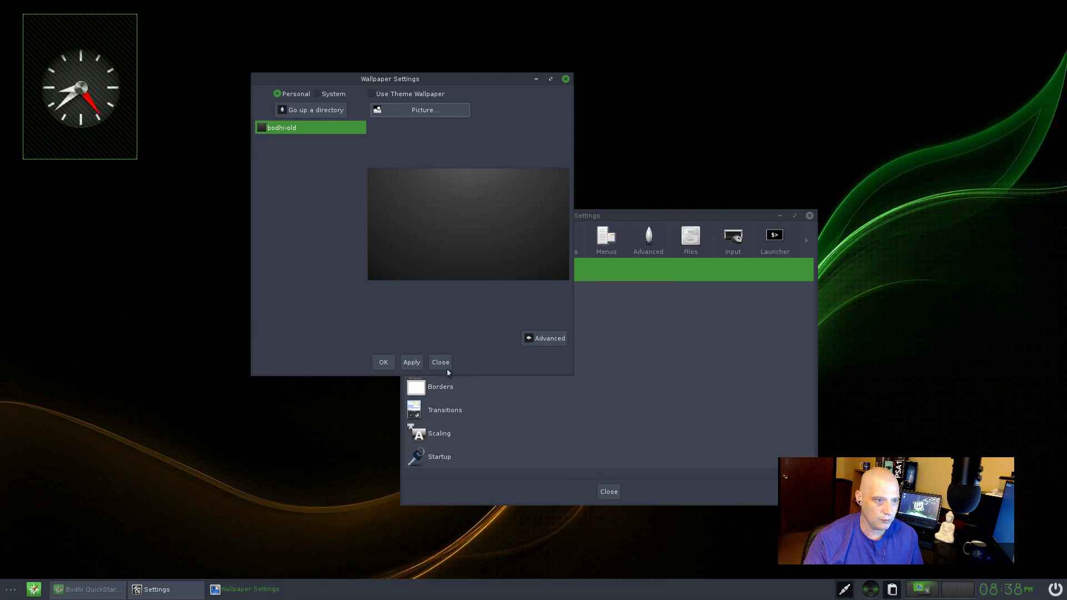
pyautogui.click(411, 363)
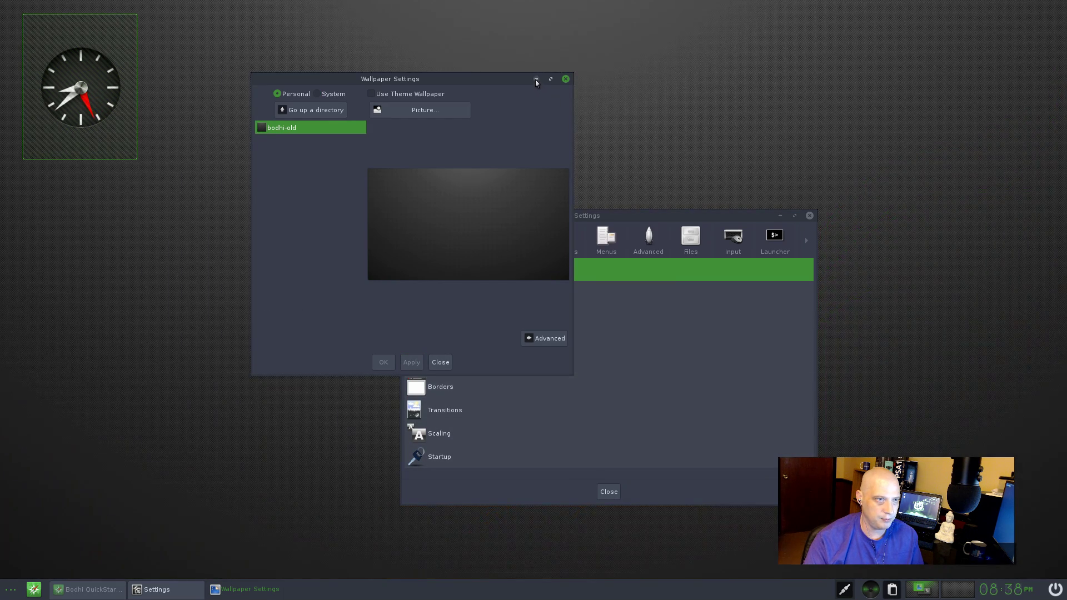
# Minimize both settings windows to view the wallpaper on the clear desktop, and restore them with Wallpaper Settings in front
pyautogui.click(536, 78)
pyautogui.click(780, 216)
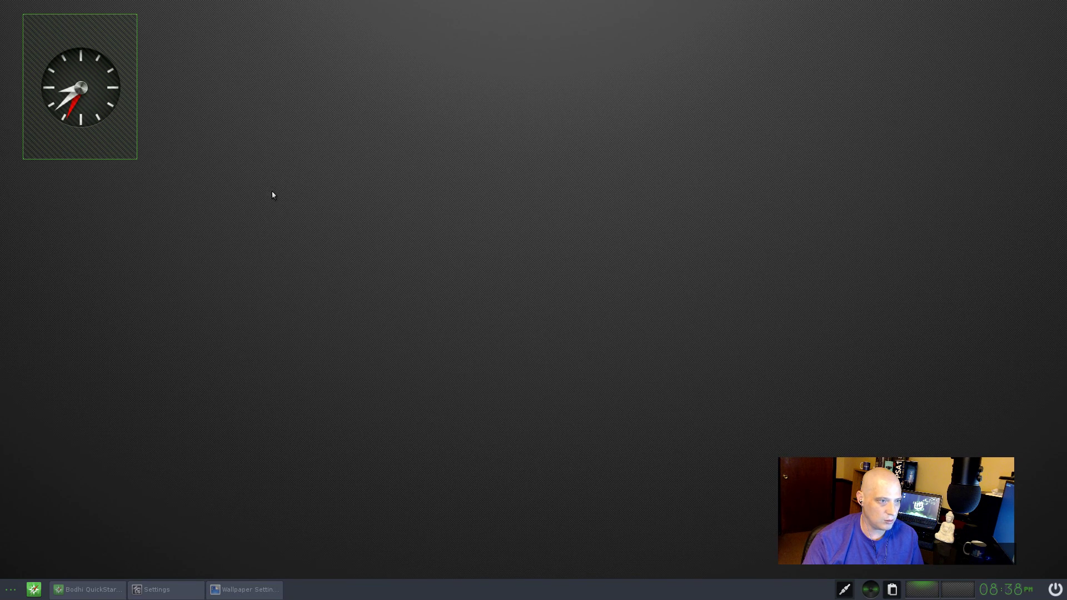
pyautogui.click(224, 587)
pyautogui.click(177, 590)
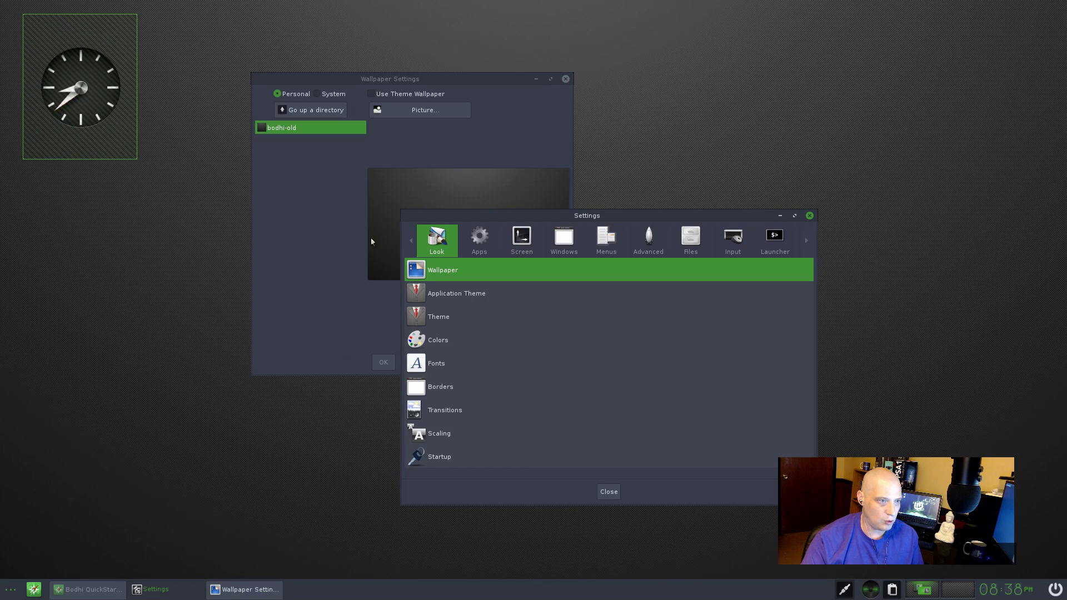
pyautogui.click(344, 263)
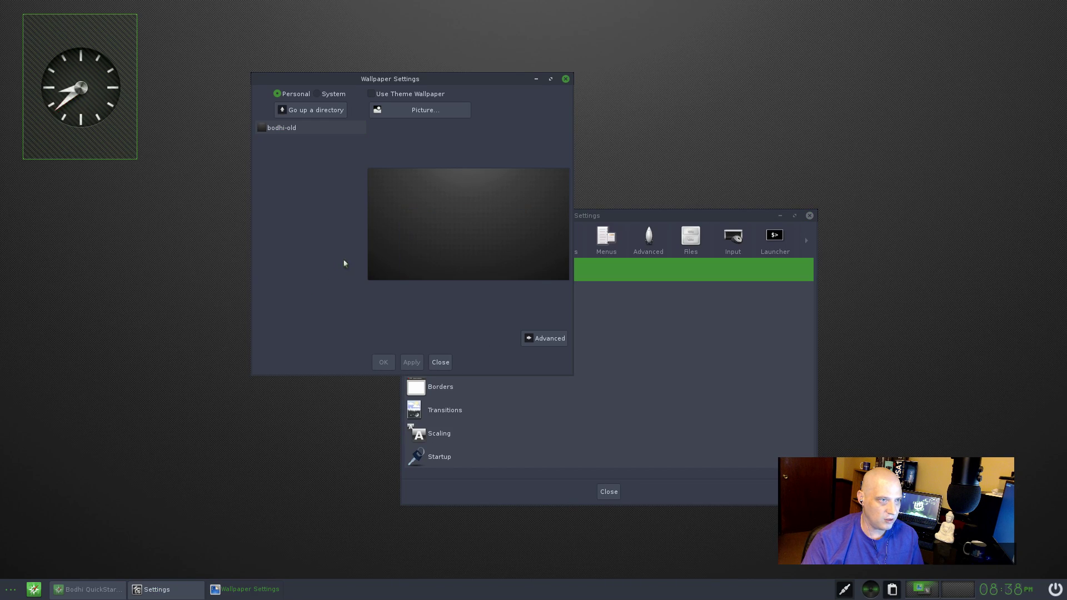
# Import bodhi-login.png as the desktop wallpaper and confirm the wallpaper settings
pyautogui.click(408, 112)
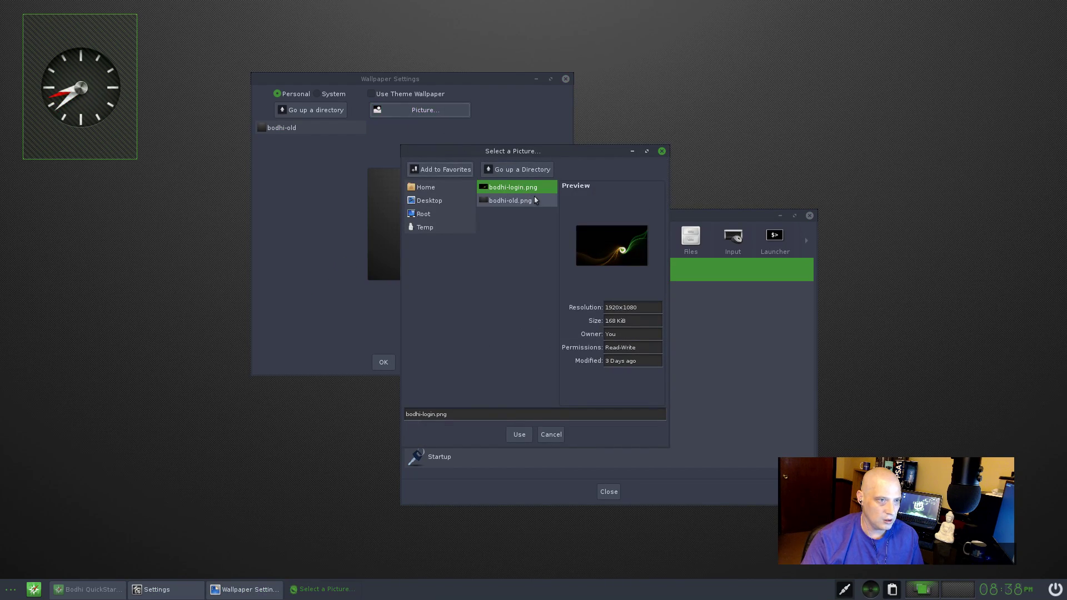
pyautogui.click(519, 434)
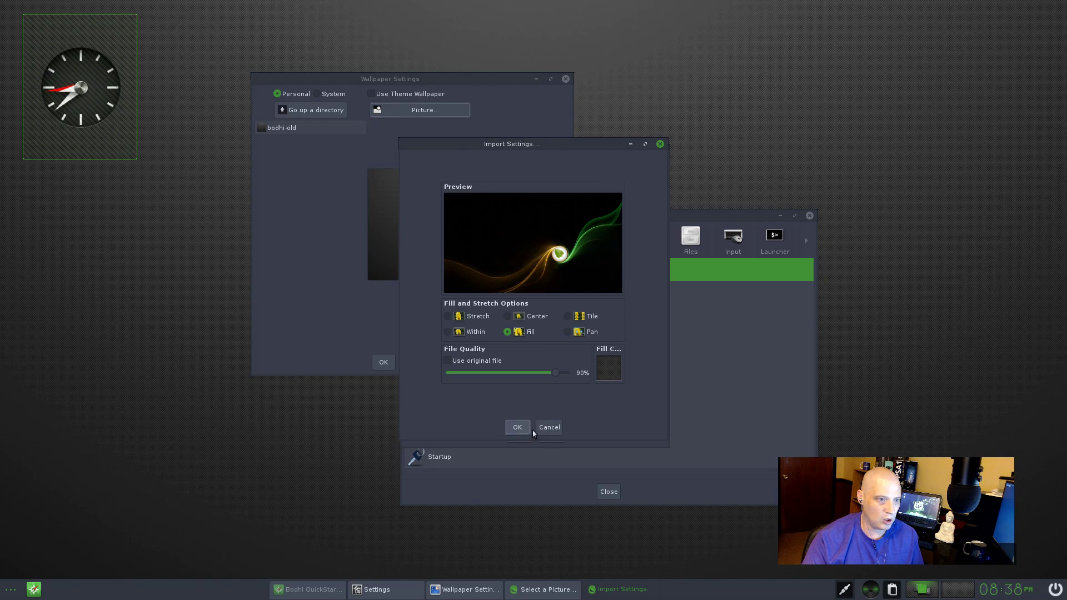
pyautogui.click(517, 432)
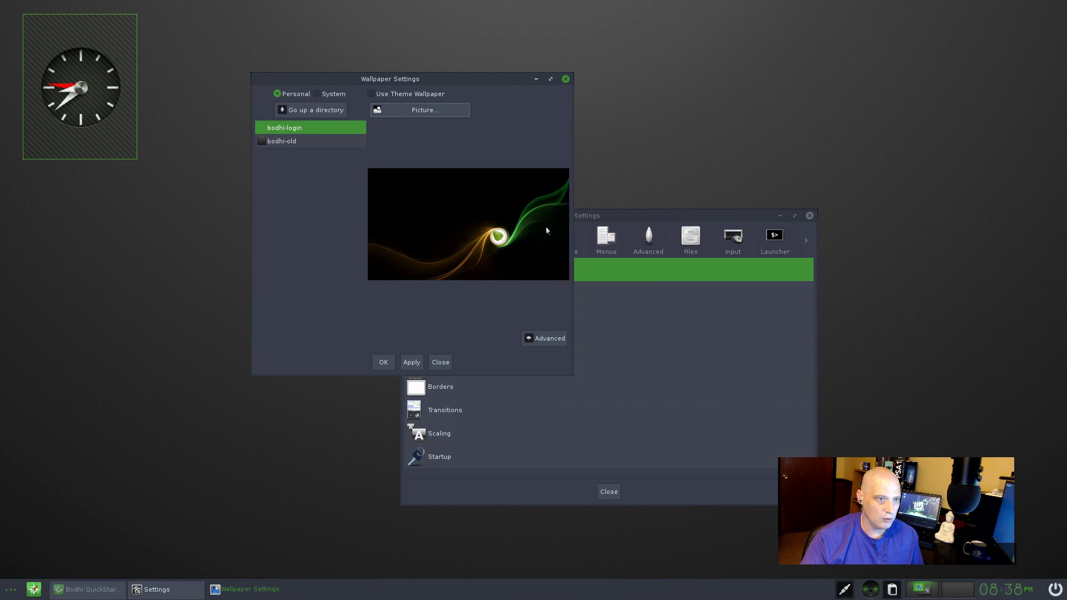
pyautogui.click(384, 361)
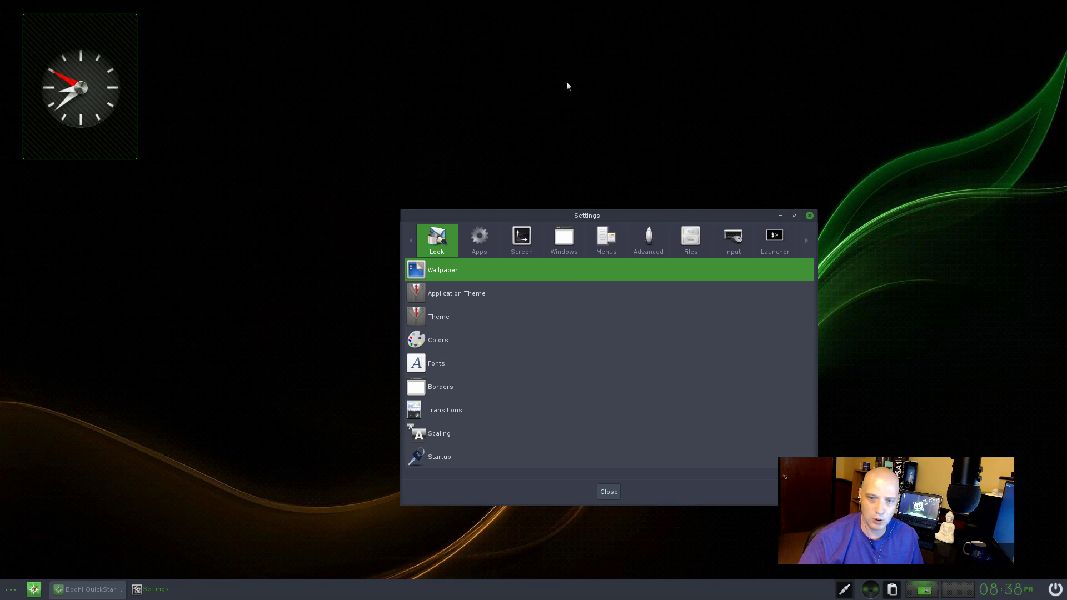
# Close the Settings window and look through the Settings entries of the desktop main menu, including Modes
pyautogui.click(809, 216)
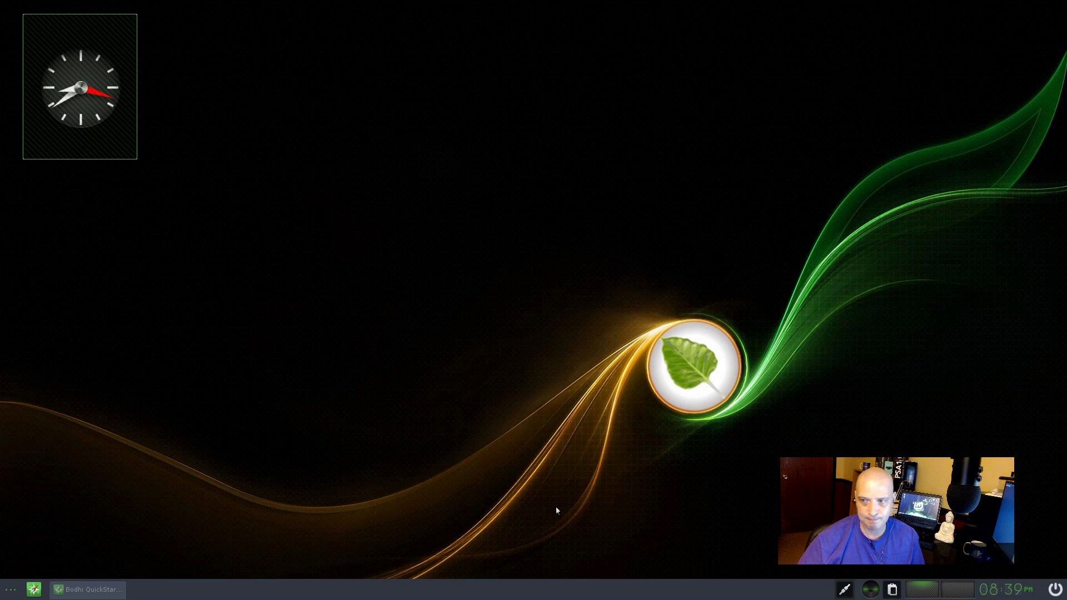
pyautogui.click(350, 231)
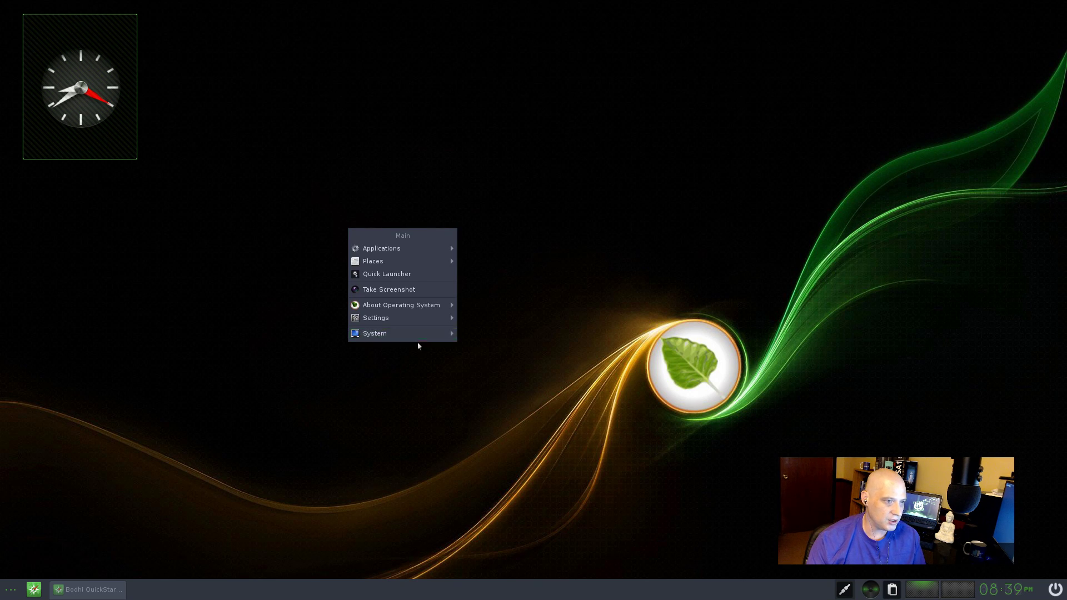
pyautogui.moveTo(434, 321)
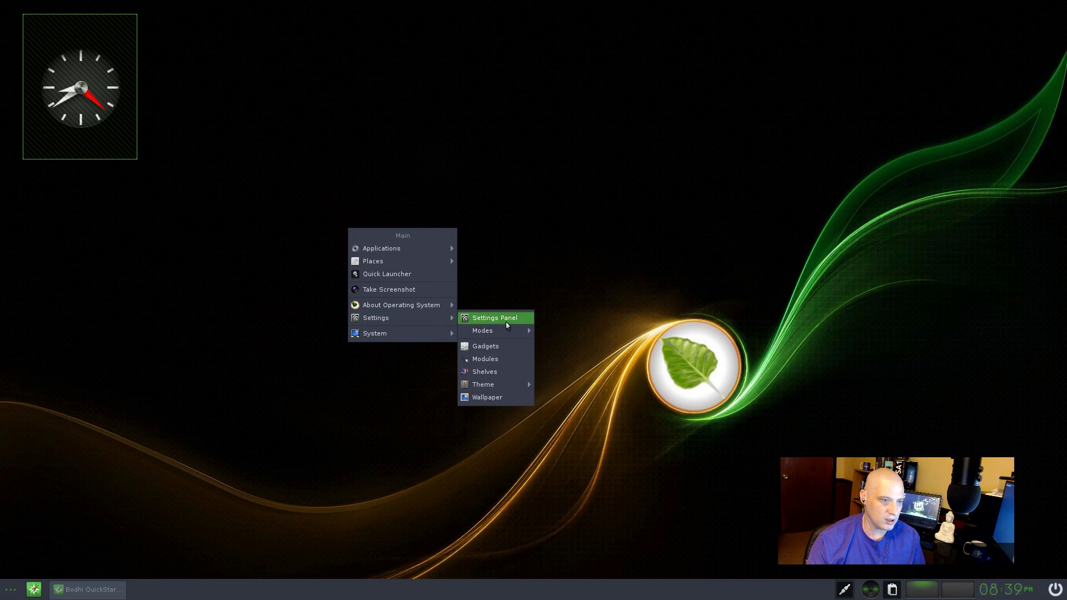
pyautogui.moveTo(499, 333)
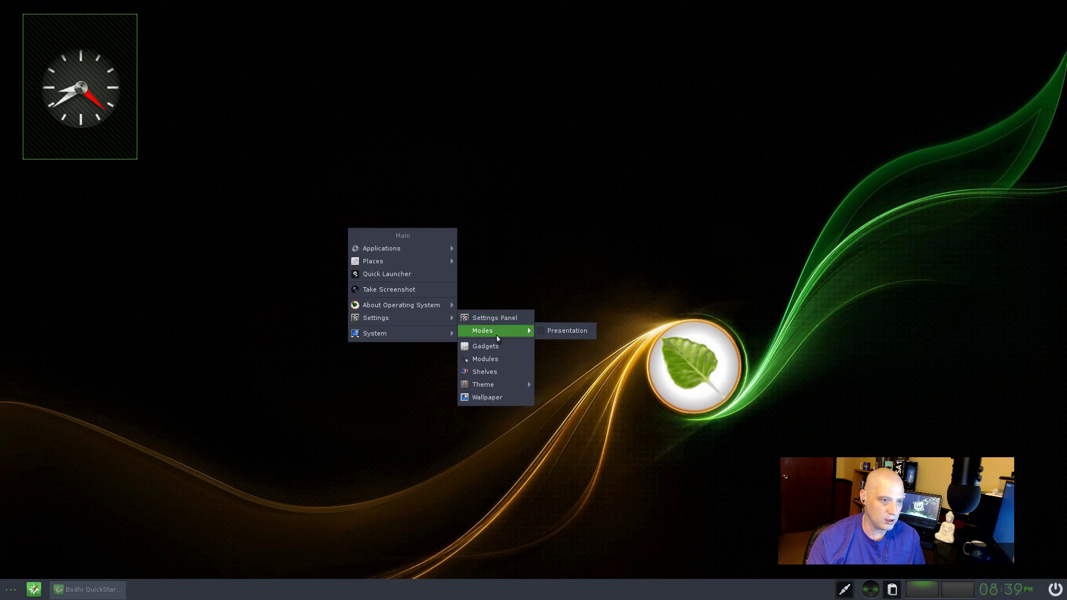
pyautogui.click(366, 522)
# Launch Terminology from the System Tools applications and move its window toward the middle of the desktop
pyautogui.click(241, 277)
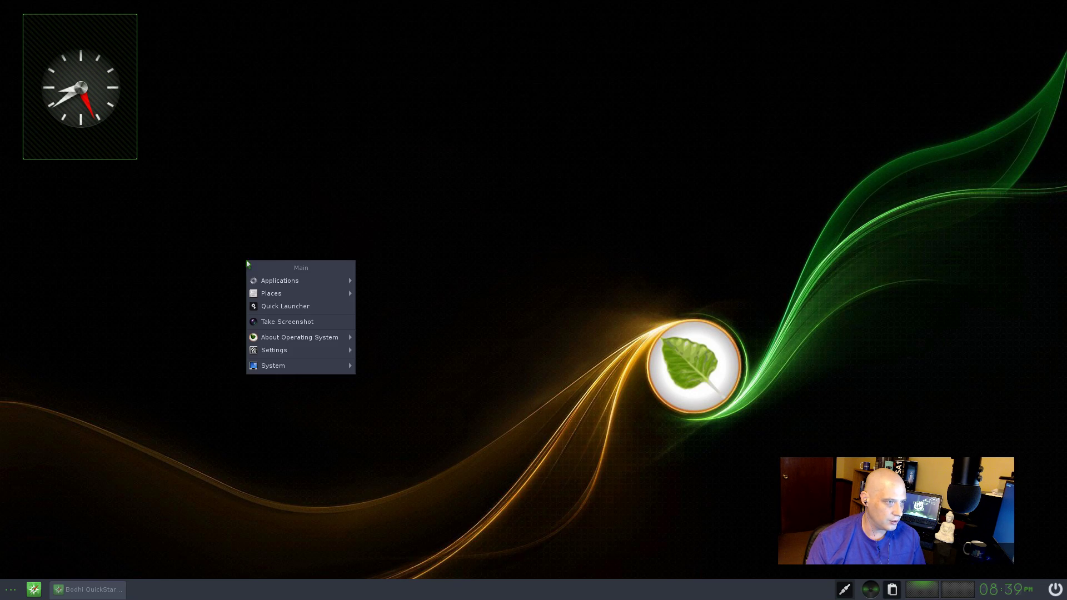
pyautogui.moveTo(313, 281)
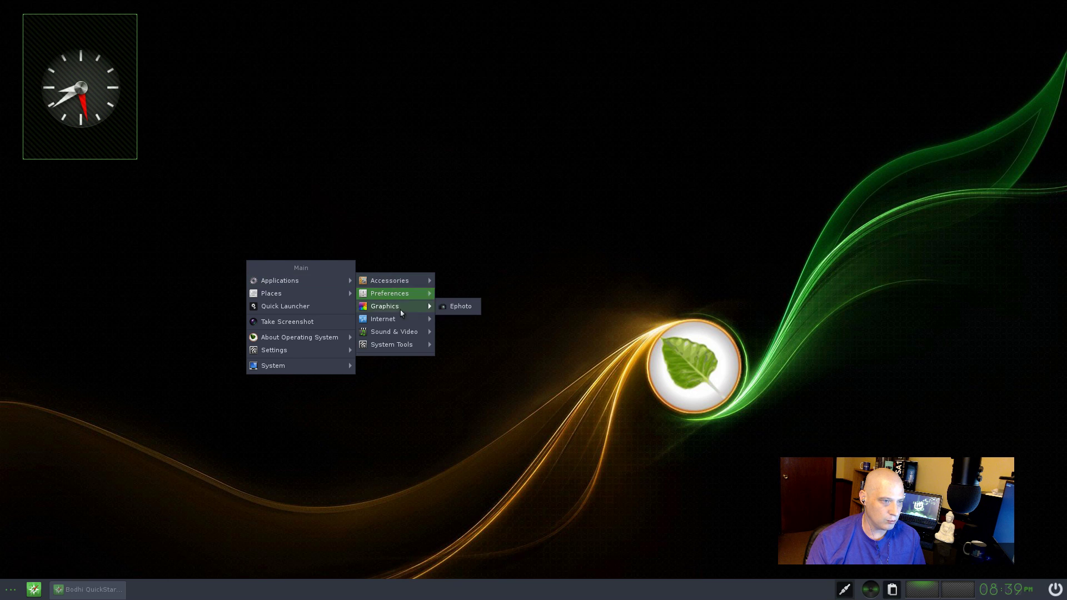
pyautogui.moveTo(397, 317)
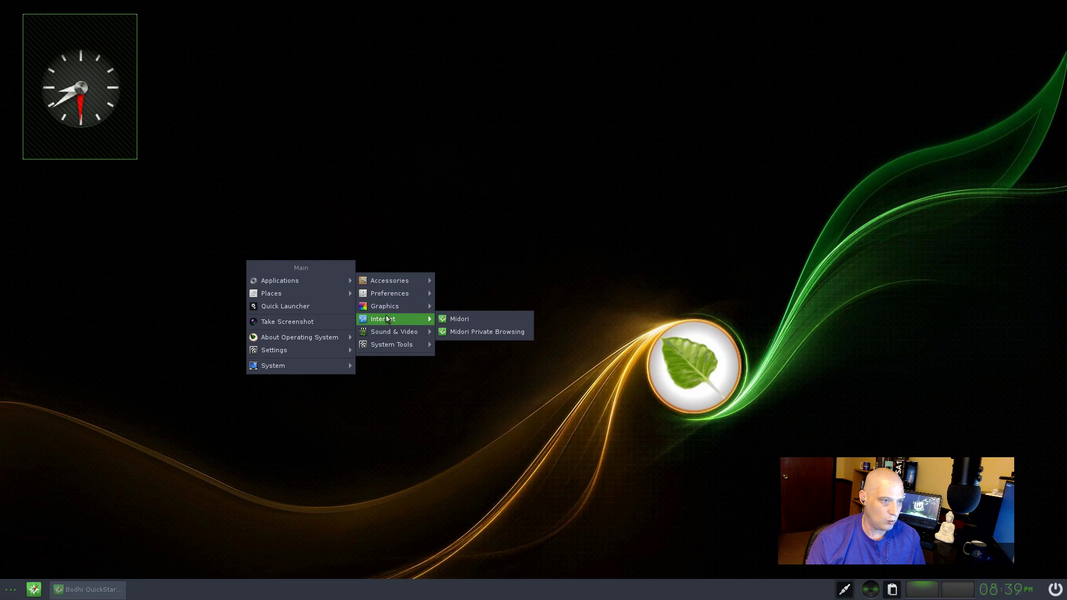
pyautogui.moveTo(397, 345)
pyautogui.click(485, 396)
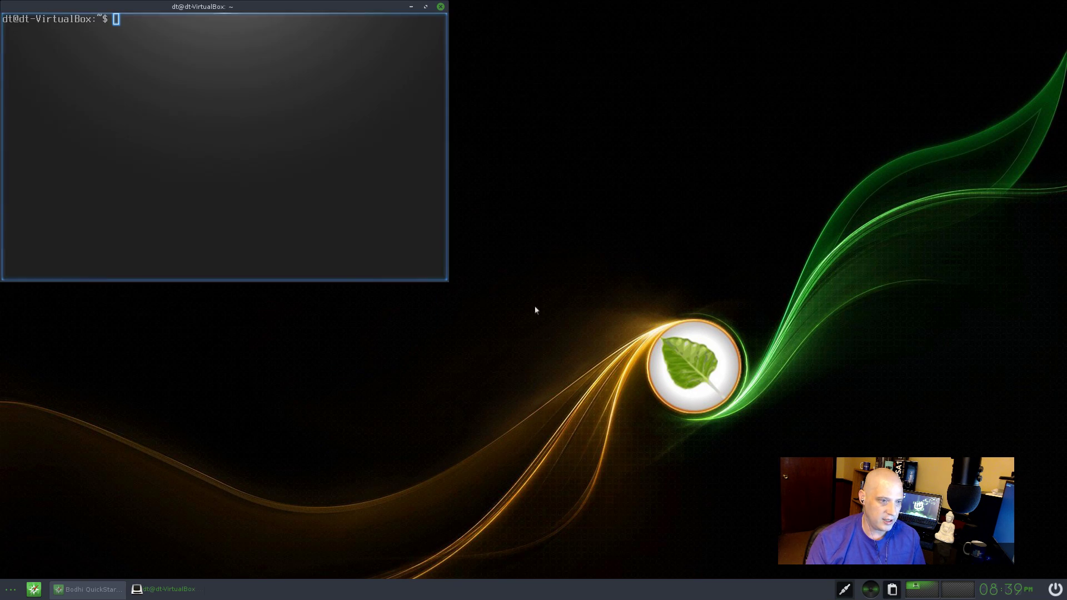
pyautogui.moveTo(325, 14); pyautogui.dragTo(569, 199)
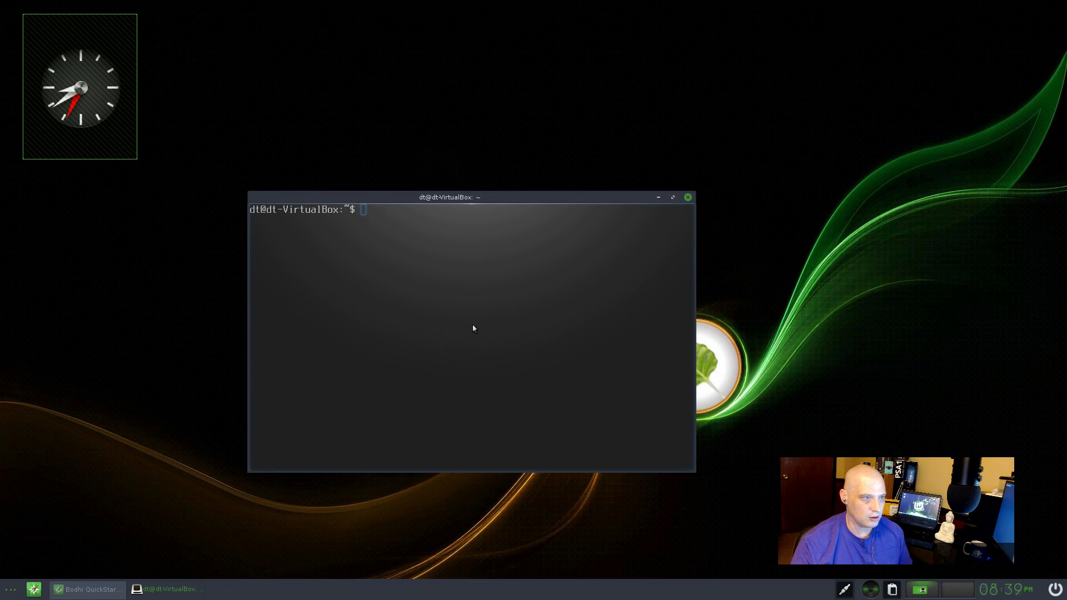
# Try to run htop, and refresh the package lists with sudo apt update, entering the account password
pyautogui.write('htop')
pyautogui.press('Return')
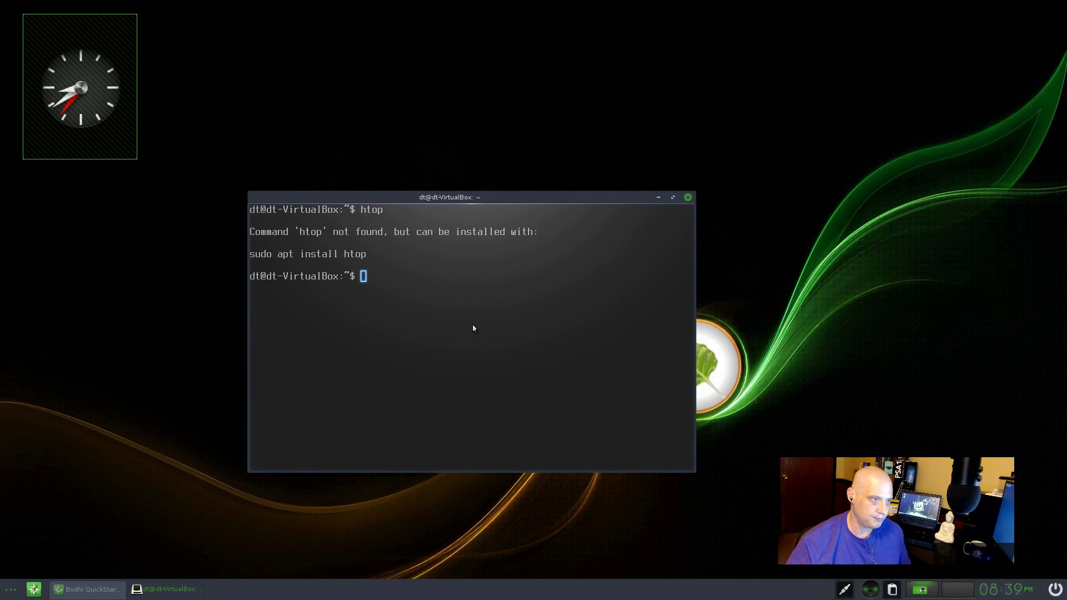
pyautogui.write('sudo apt update')
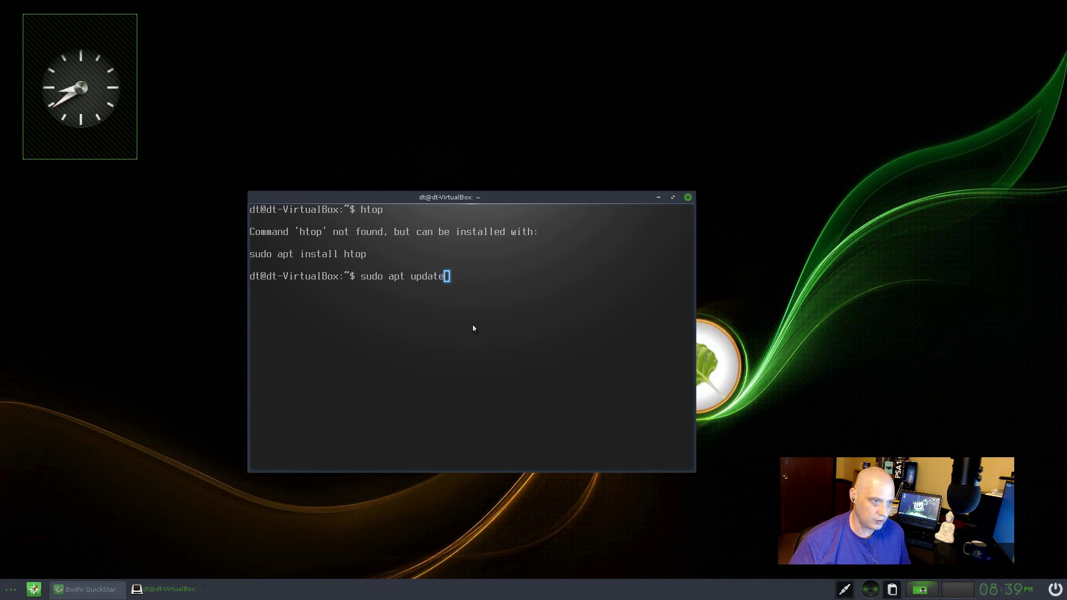
pyautogui.press('Return')
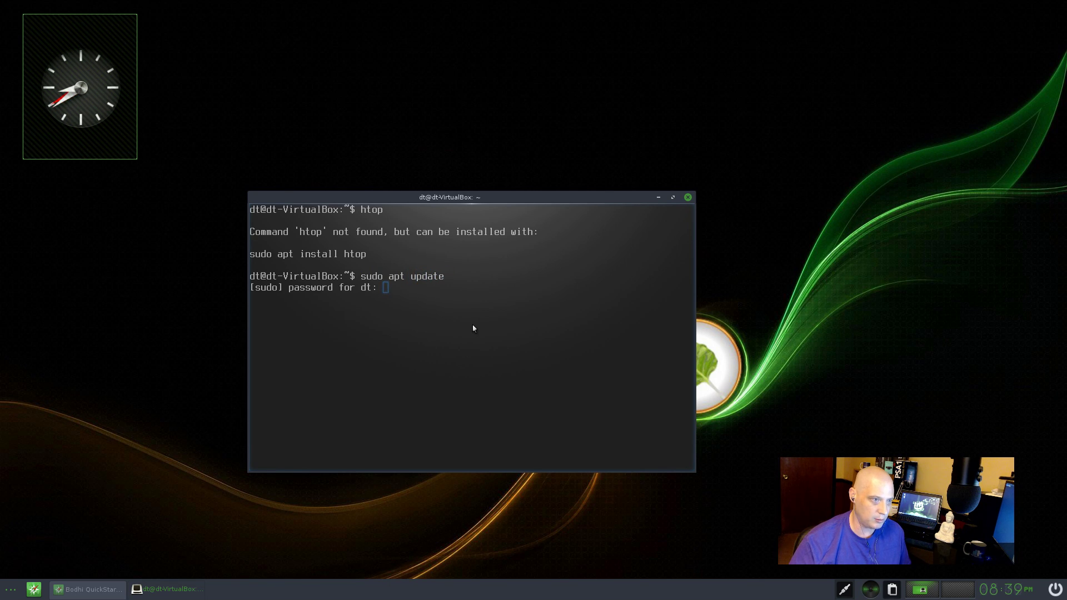
pyautogui.press('Return')
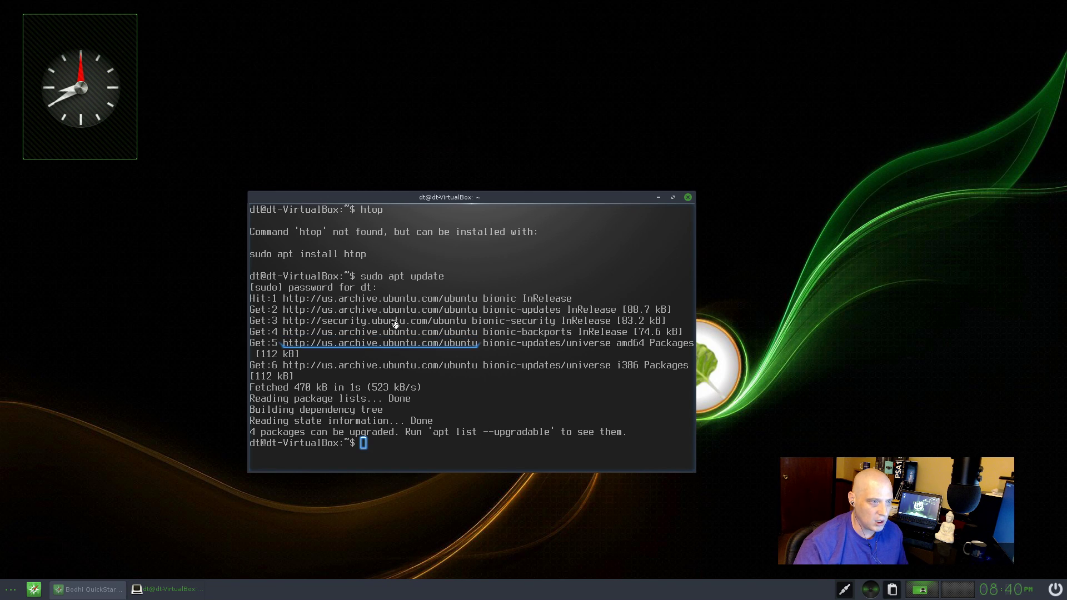
# Install the htop package with the command sudo apt install htop
pyautogui.write('sudo apt ')
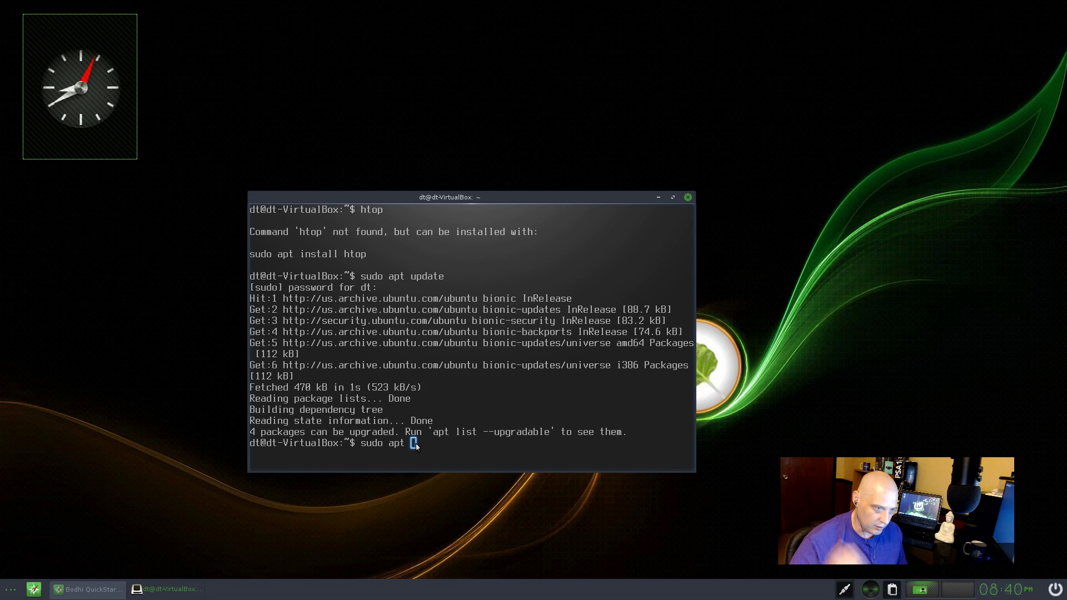
pyautogui.write('install ')
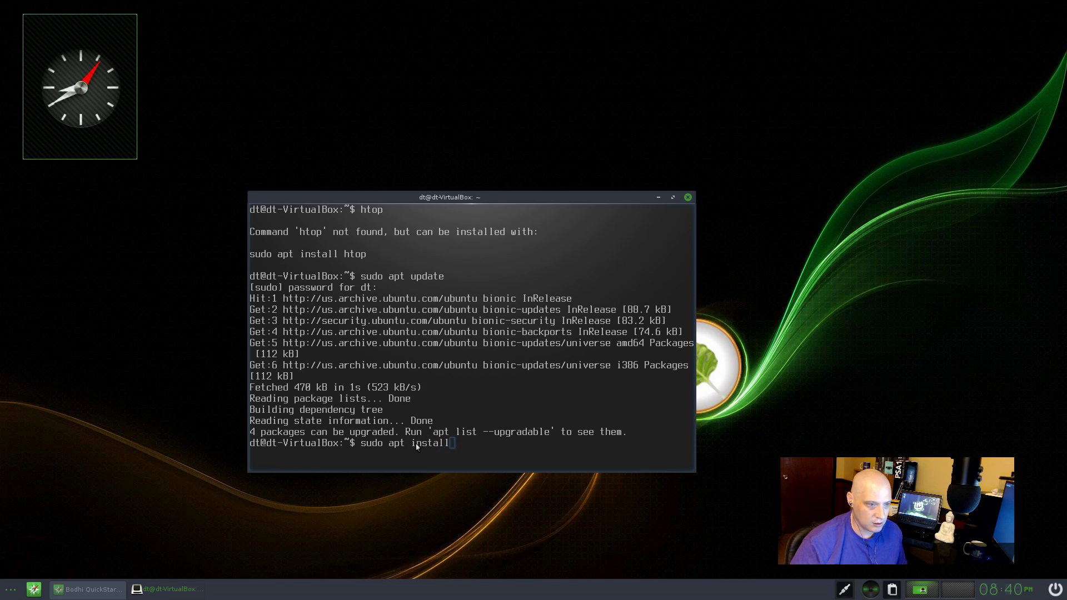
pyautogui.write('htop')
pyautogui.press('Return')
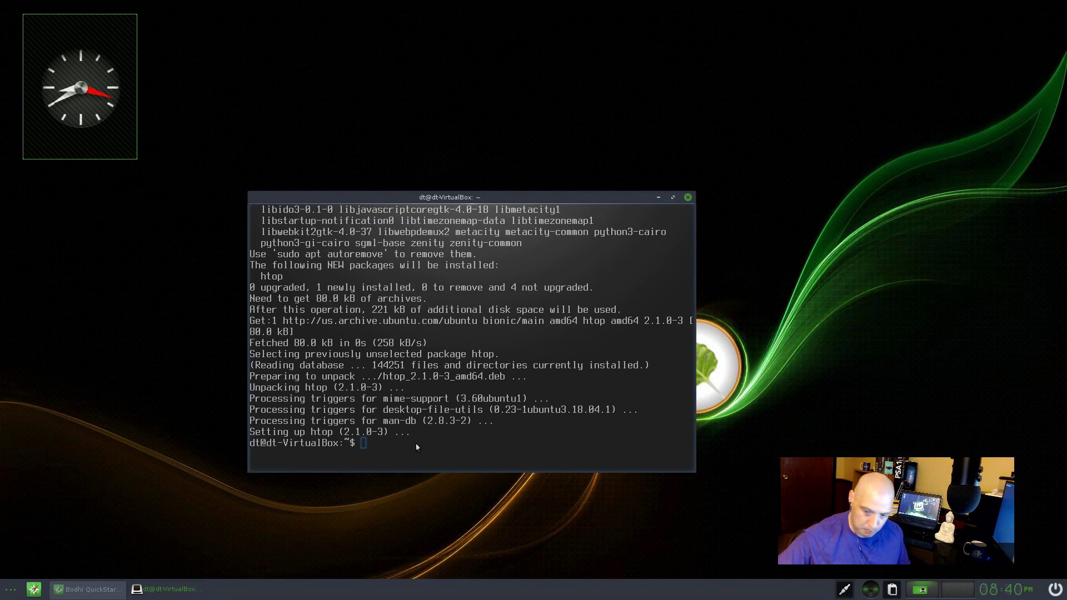
# Run htop to examine the memory and processor usage, and close the terminal window
pyautogui.write('htop')
pyautogui.press('Return')
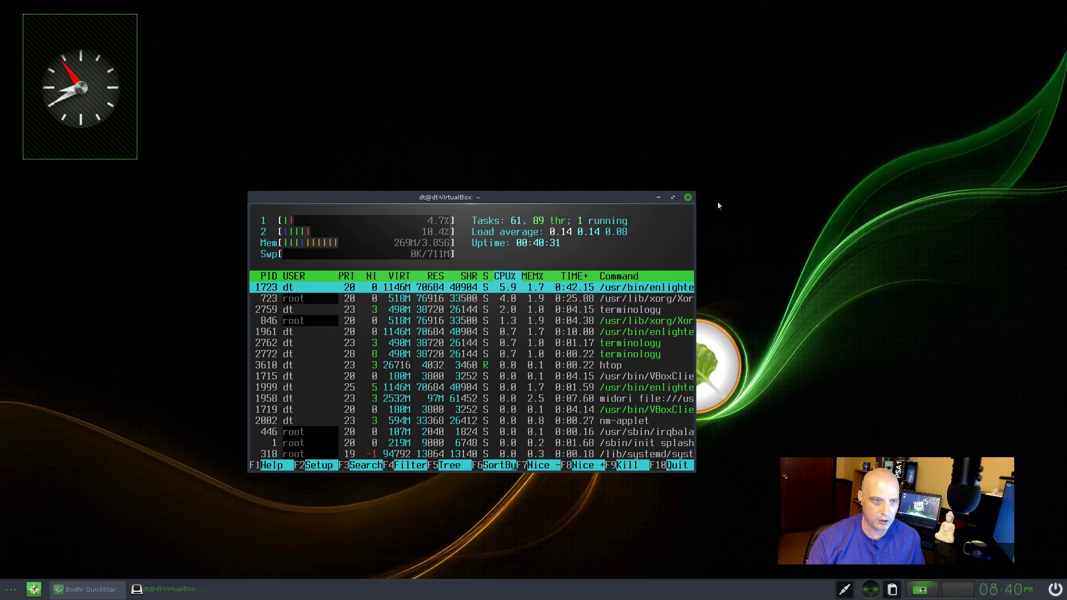
pyautogui.click(688, 198)
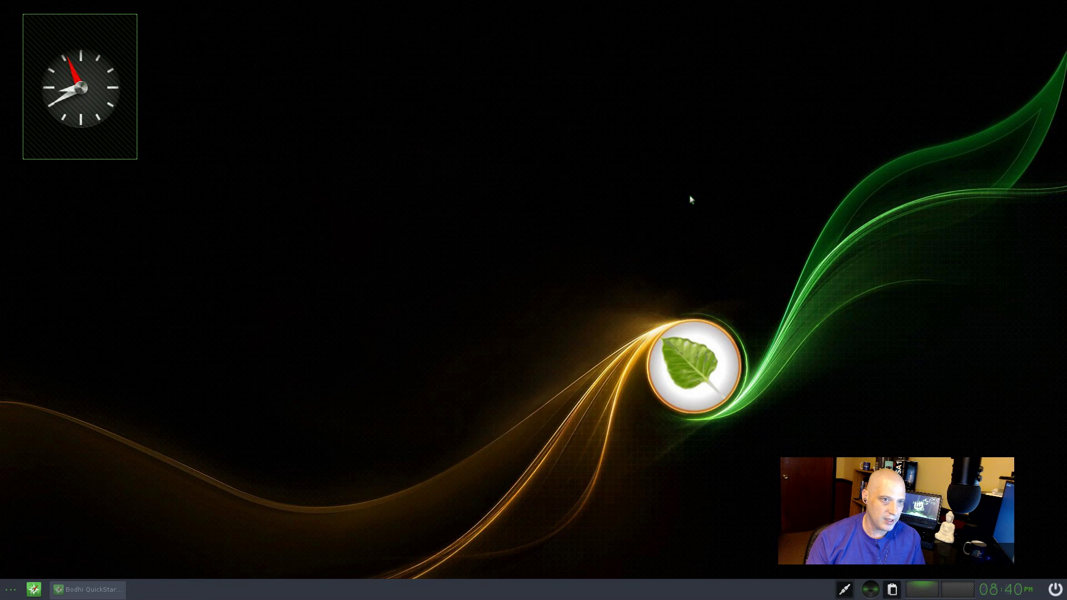
# Look through the Applications categories of the desktop main menu, including Accessories, Graphics and System Tools, and dismiss the menu
pyautogui.click(383, 307)
pyautogui.click(375, 228)
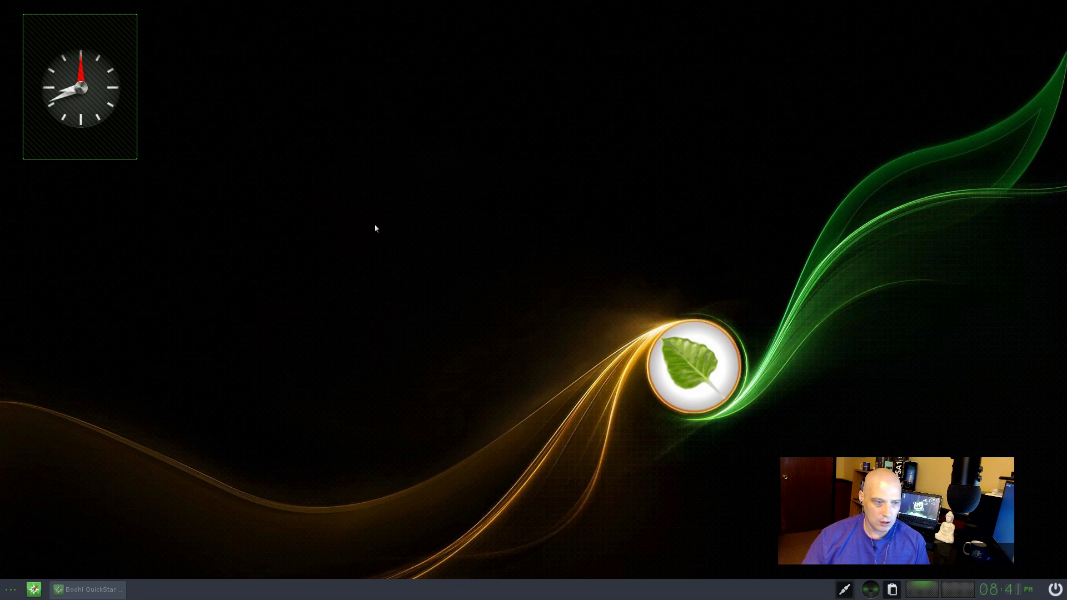
pyautogui.click(291, 276)
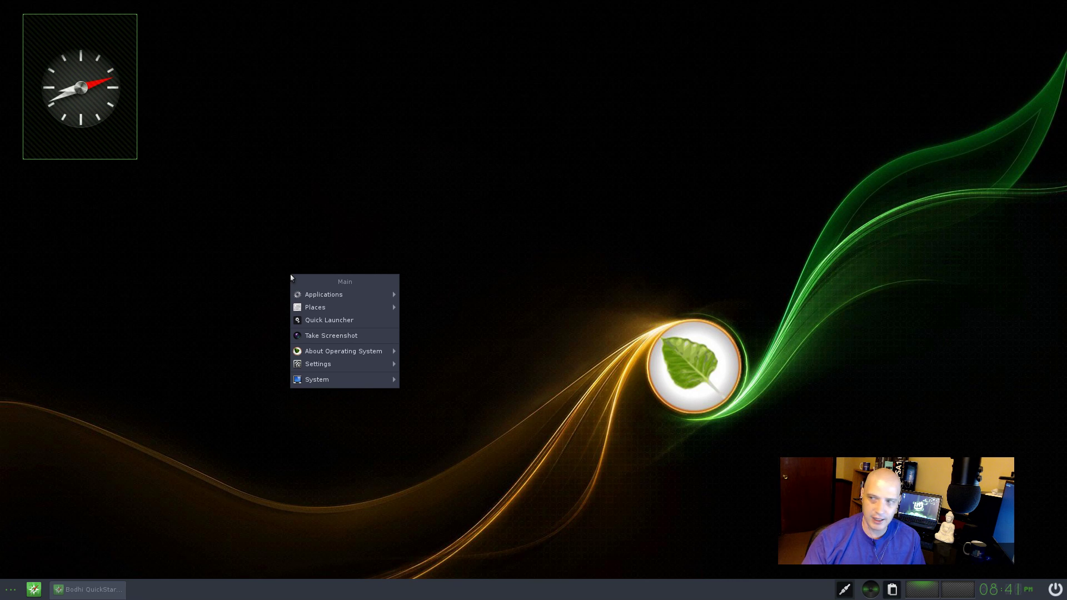
pyautogui.click(358, 299)
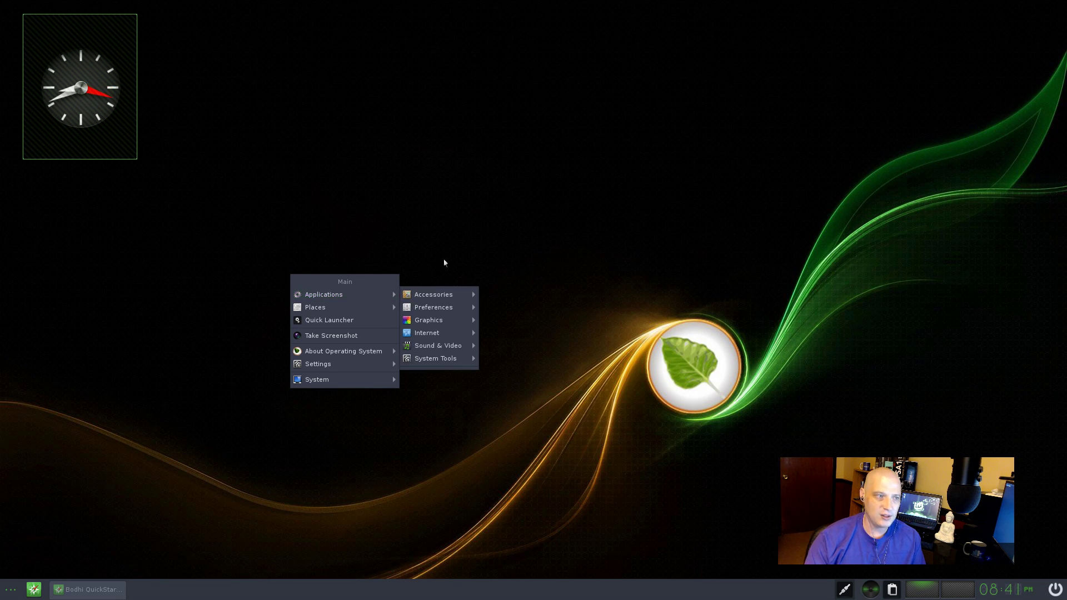
pyautogui.click(422, 210)
pyautogui.click(422, 210)
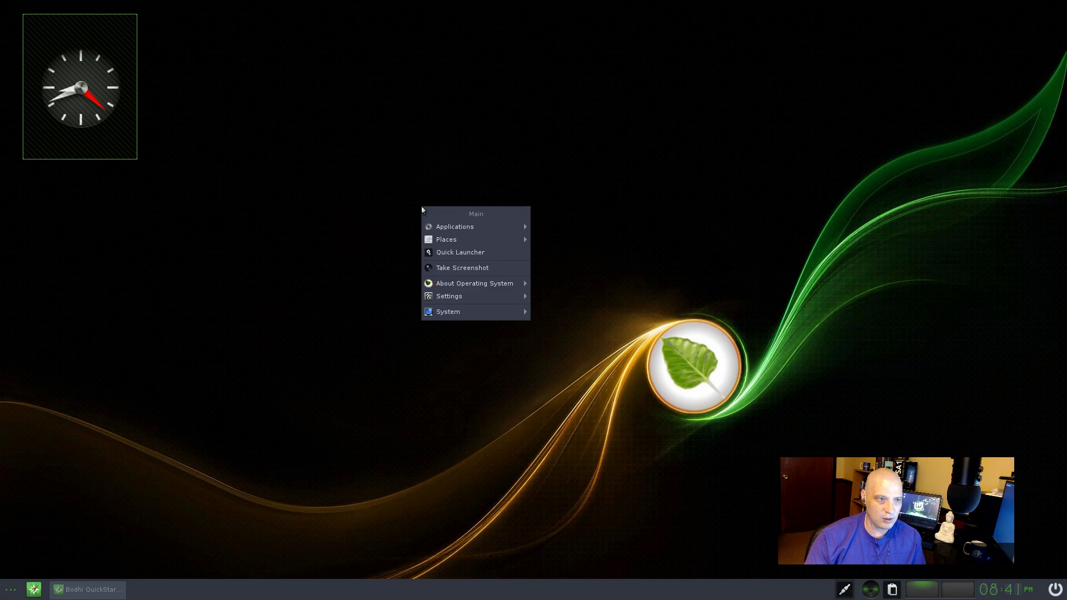
pyautogui.moveTo(518, 225)
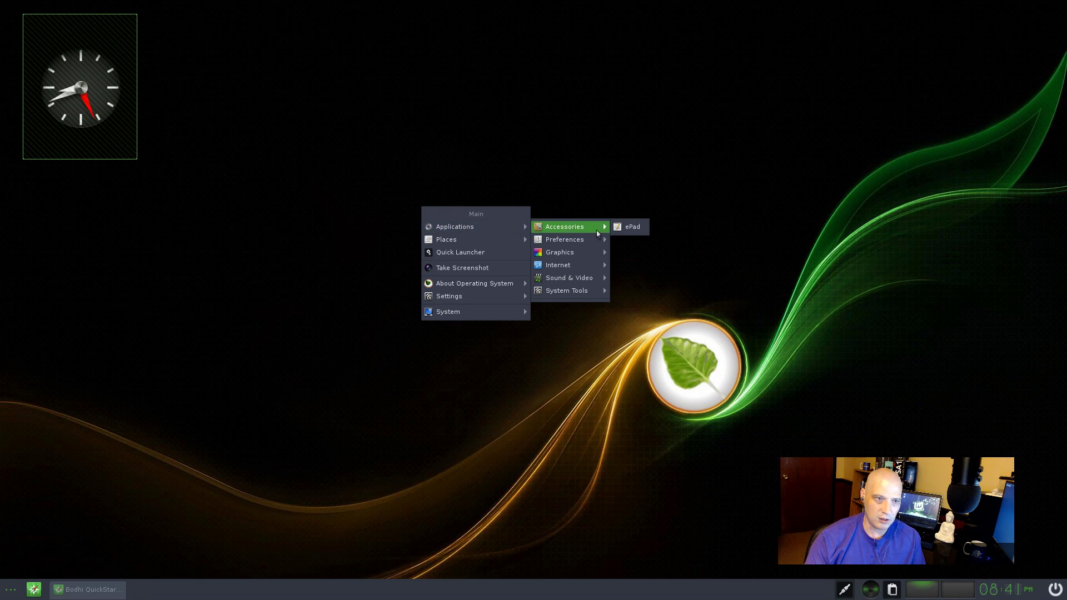
pyautogui.moveTo(588, 252)
pyautogui.moveTo(581, 291)
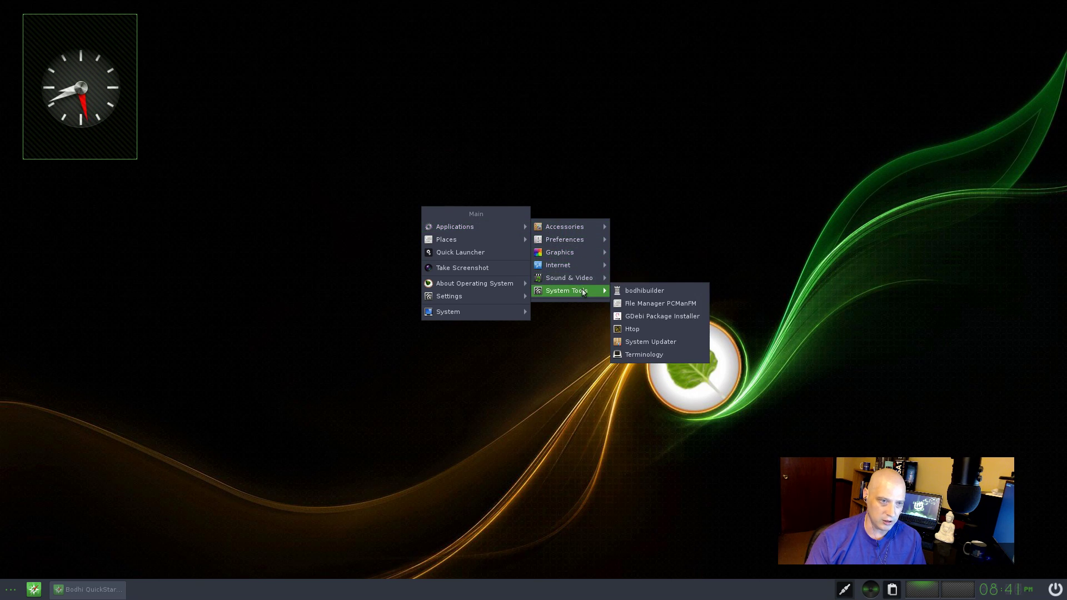
pyautogui.click(602, 498)
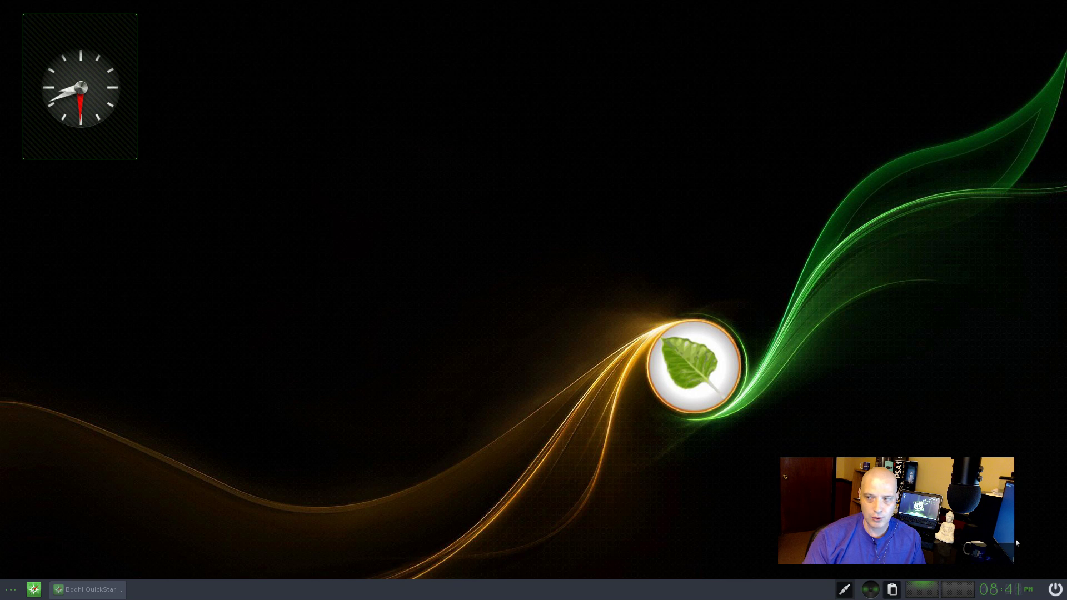
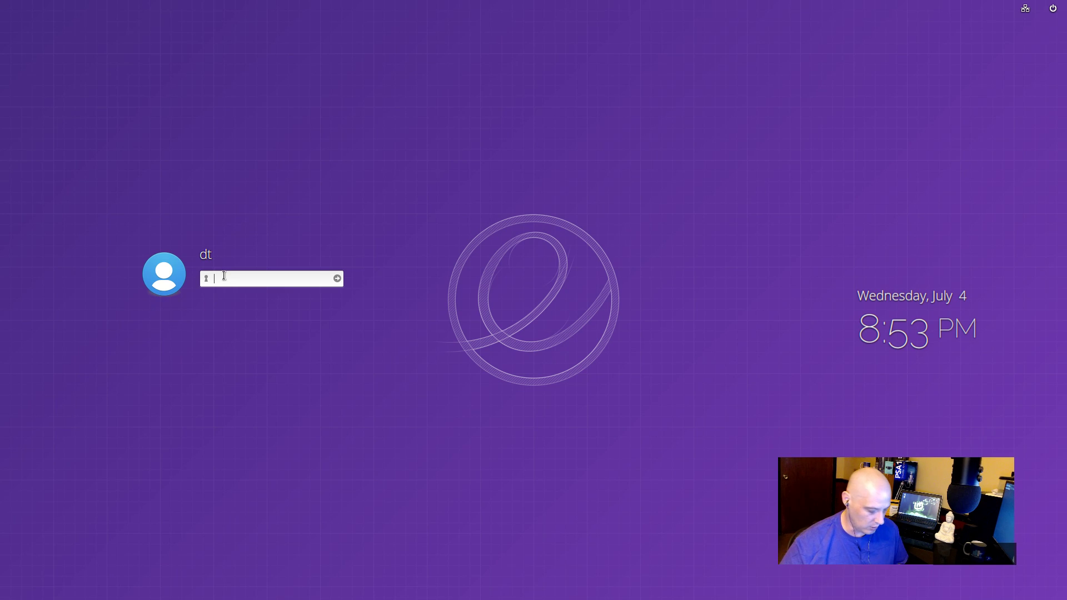
# Log in to the elementary OS desktop by entering the account password
pyautogui.write('••')
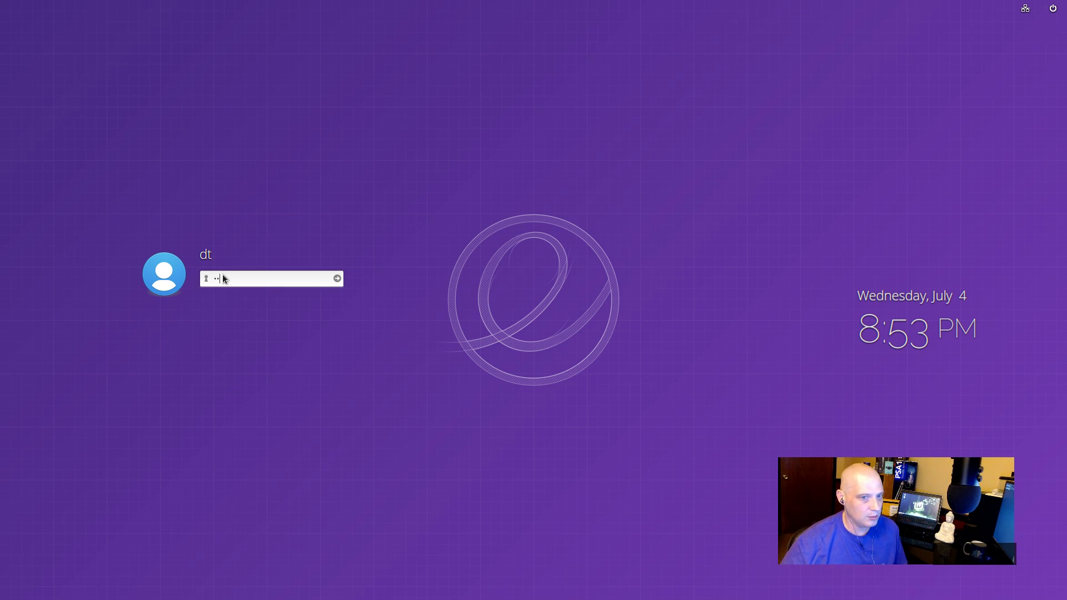
pyautogui.press('Return')
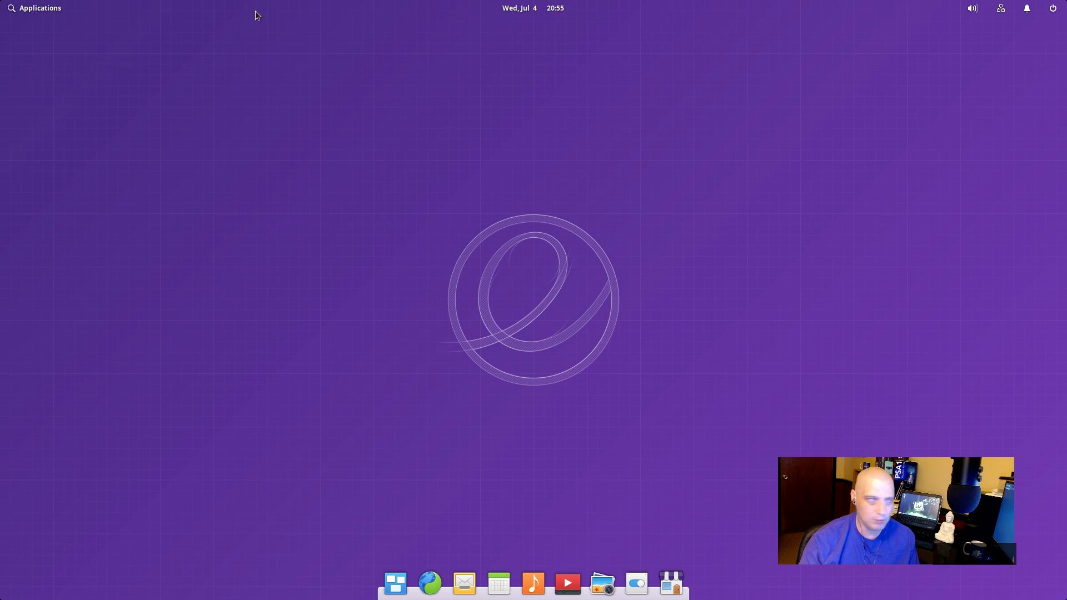
# Review the elementary OS Applications list in category view and grid view, and close it
pyautogui.click(25, 11)
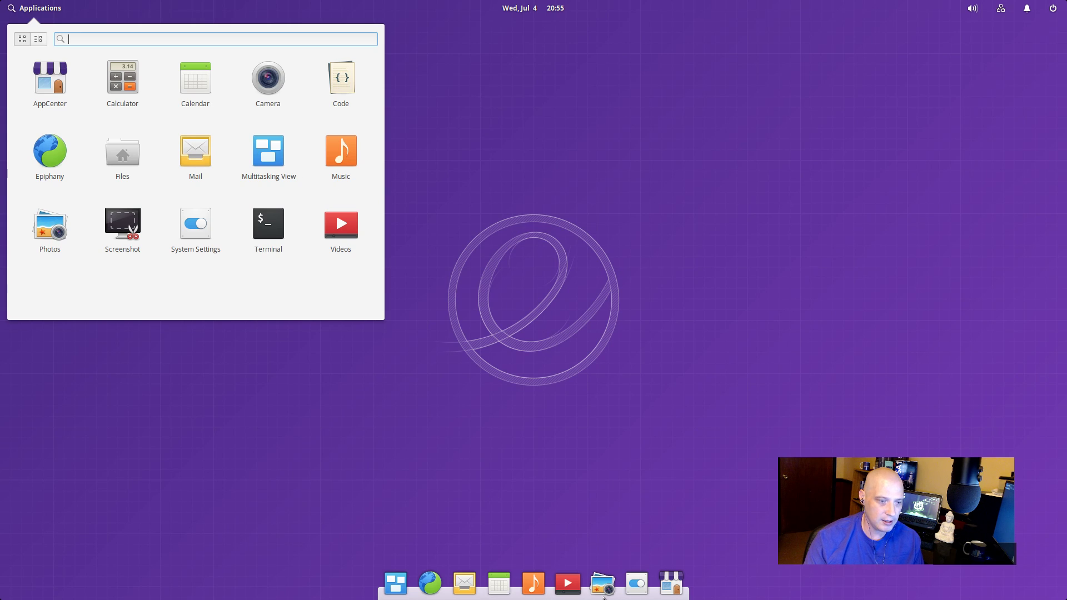
pyautogui.click(41, 39)
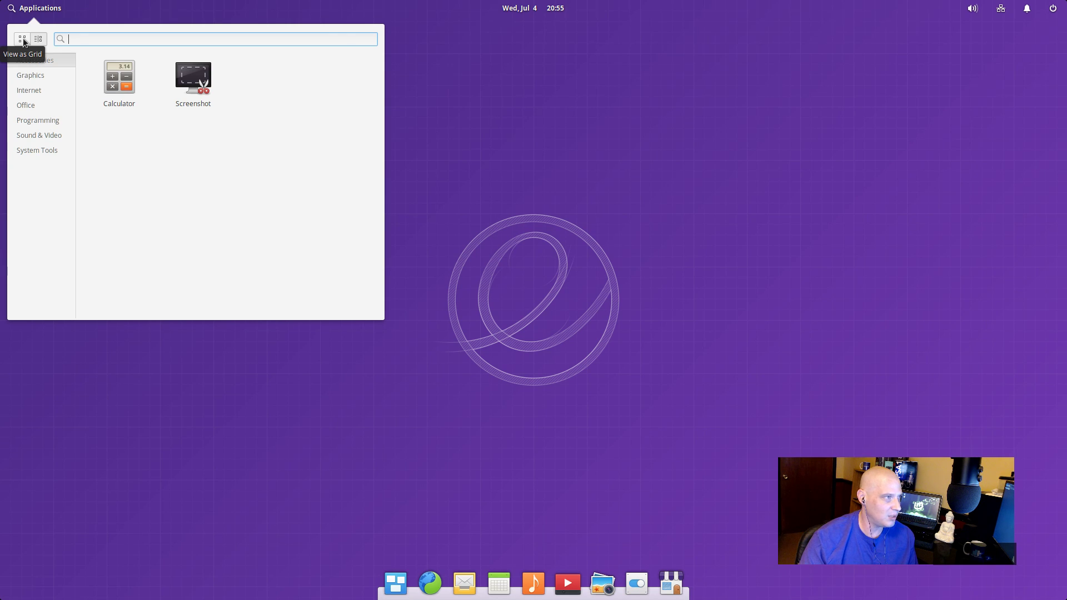
pyautogui.click(22, 39)
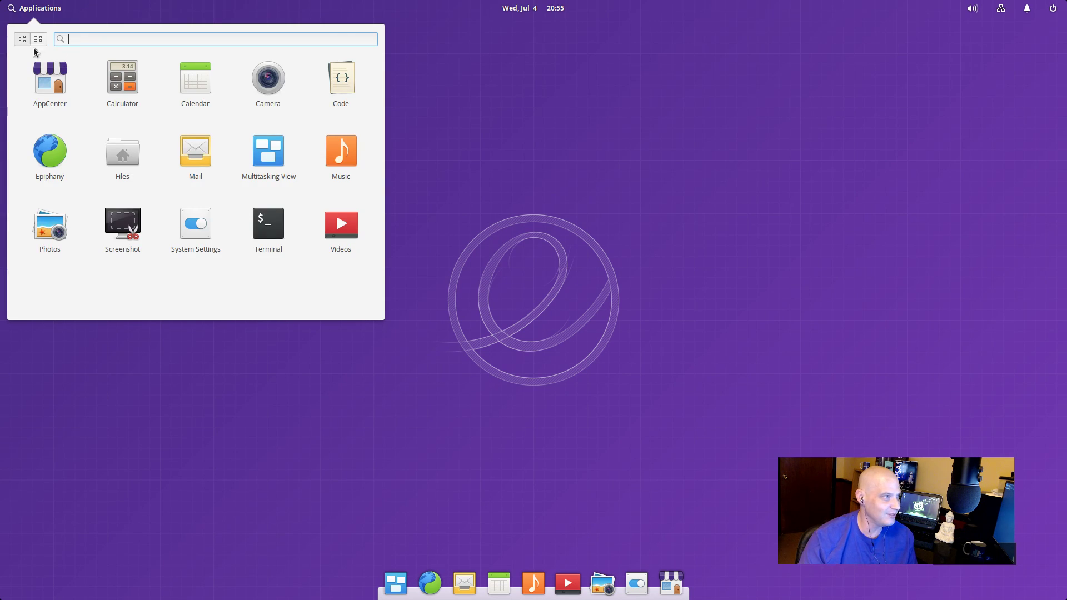
pyautogui.click(222, 354)
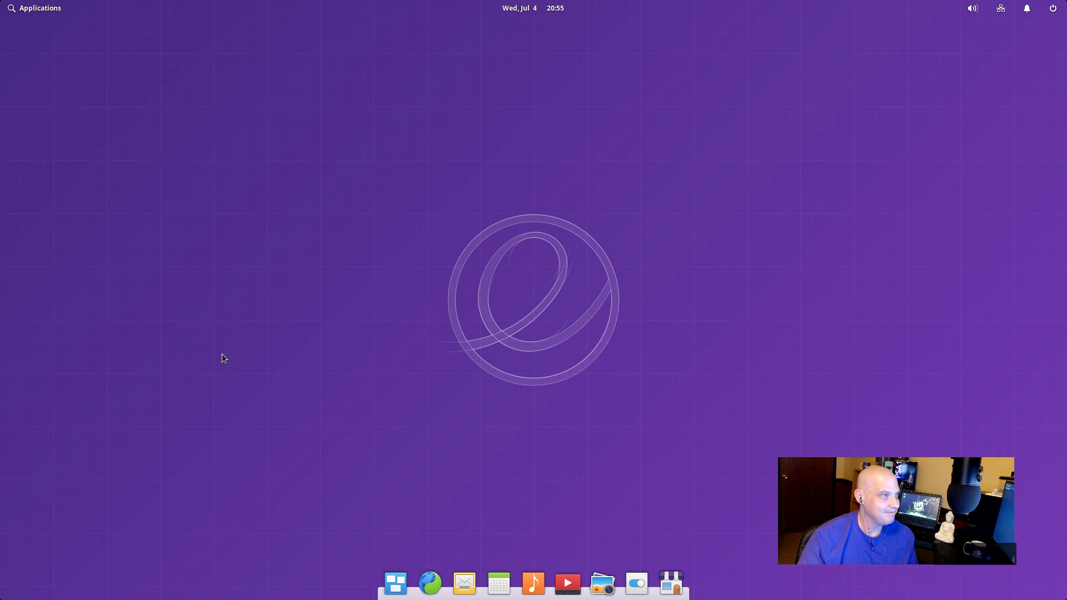
# Examine the calendar pop-up of the date and time indicator, closing and reopening it
pyautogui.click(521, 5)
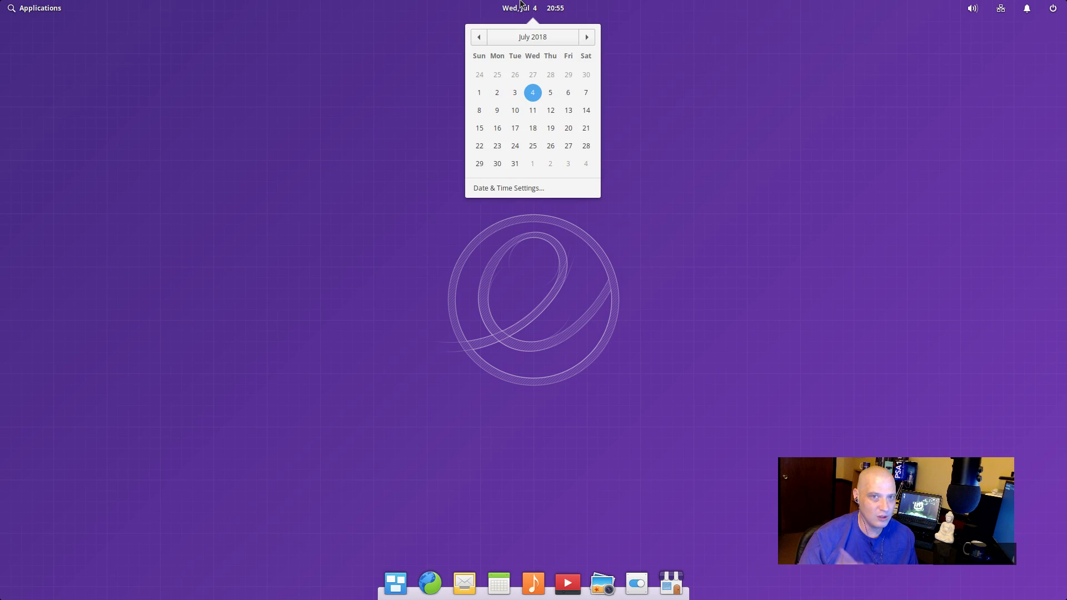
pyautogui.click(489, 355)
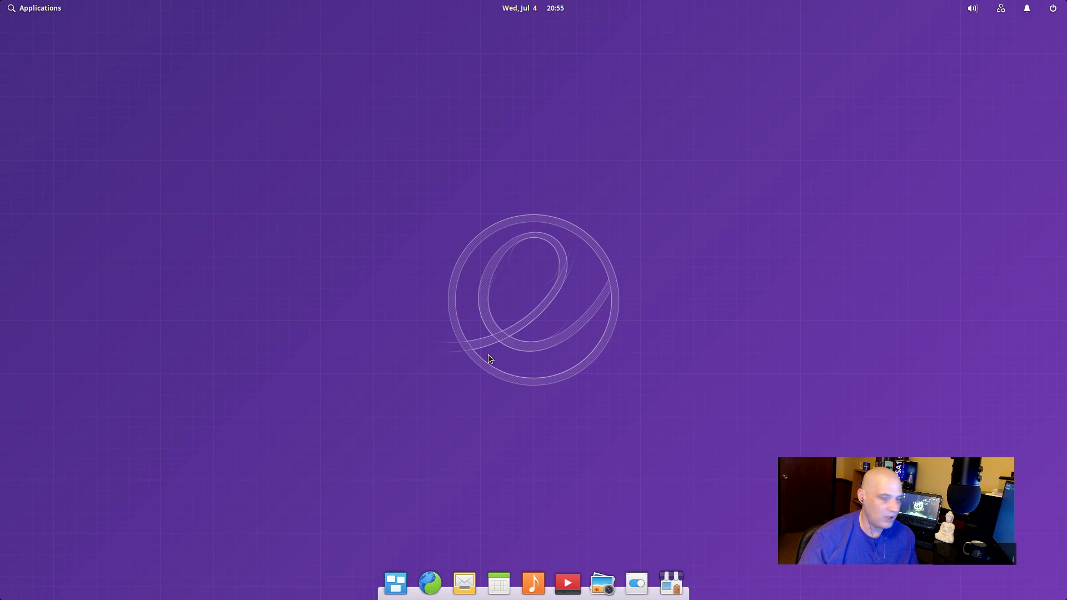
pyautogui.click(548, 5)
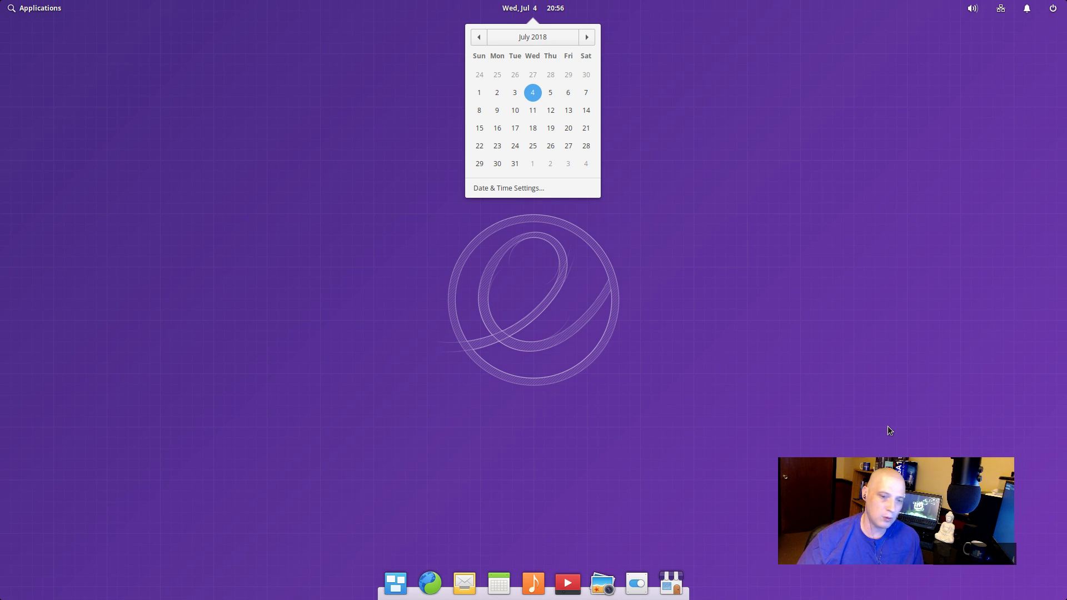
# Close the calendar pop-up, review the Applications list by category through System Tools, and switch it back to grid view
pyautogui.click(776, 365)
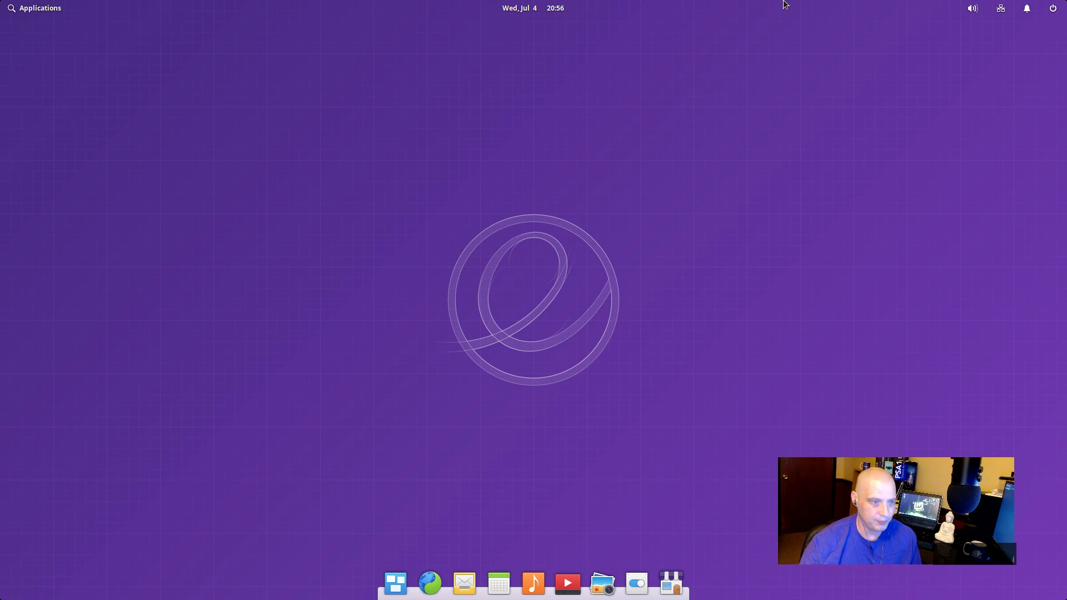
pyautogui.click(39, 9)
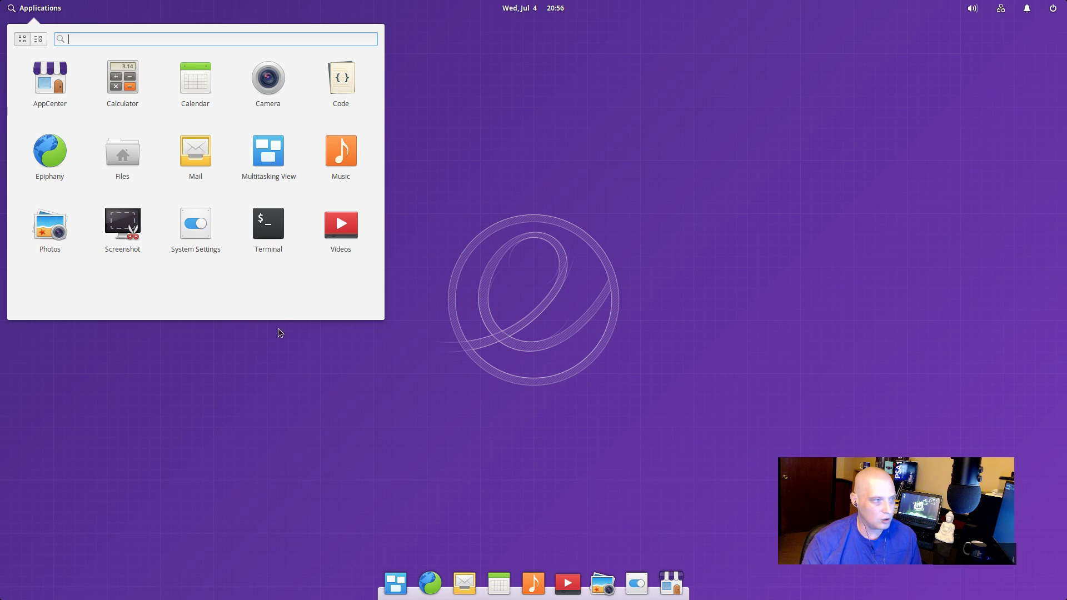
pyautogui.click(38, 39)
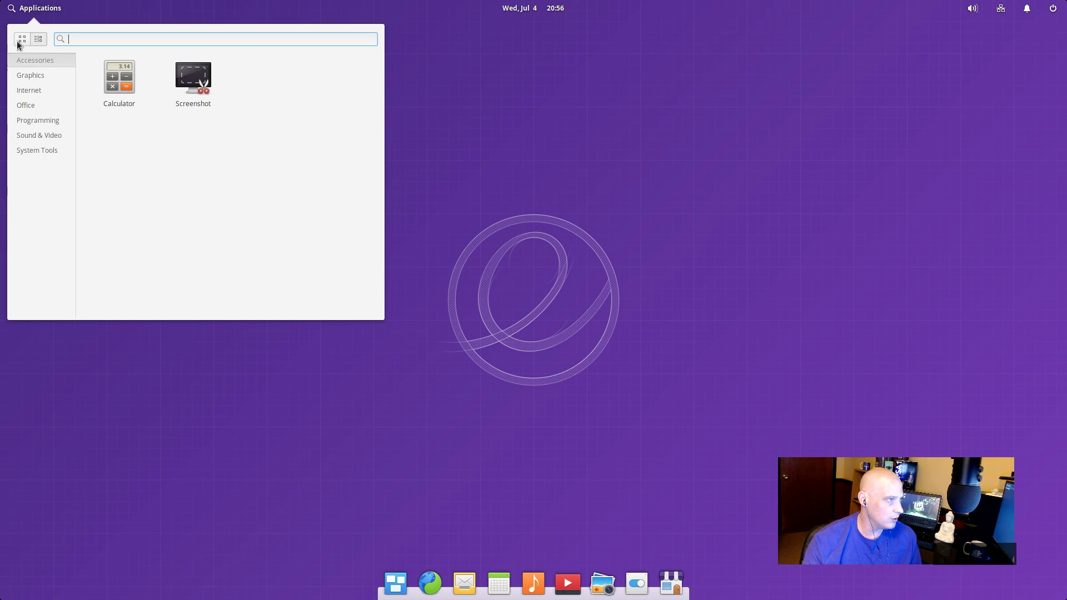
pyautogui.click(32, 77)
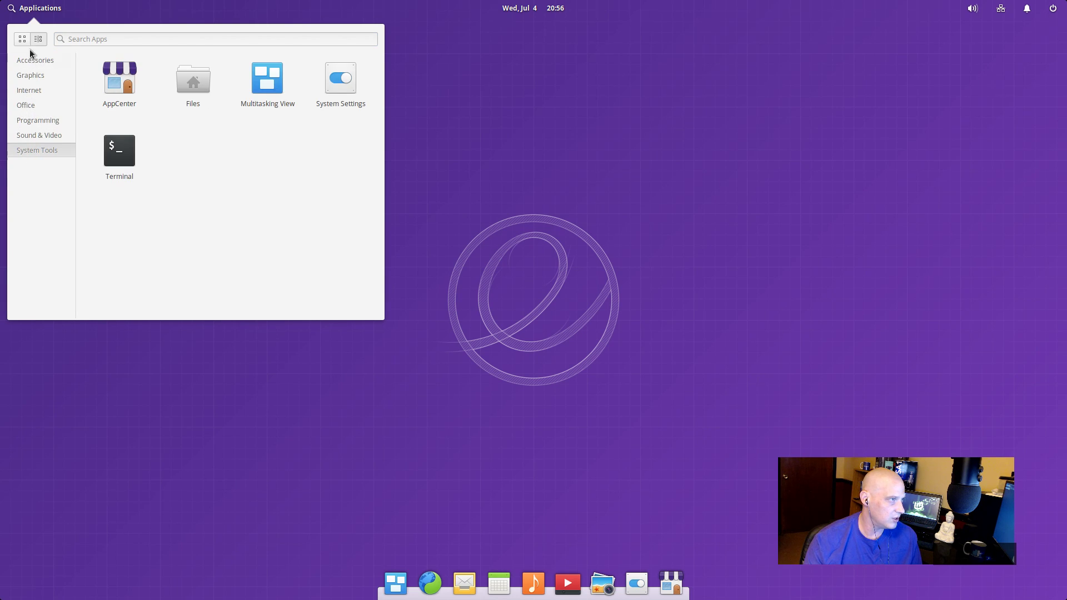
pyautogui.click(19, 37)
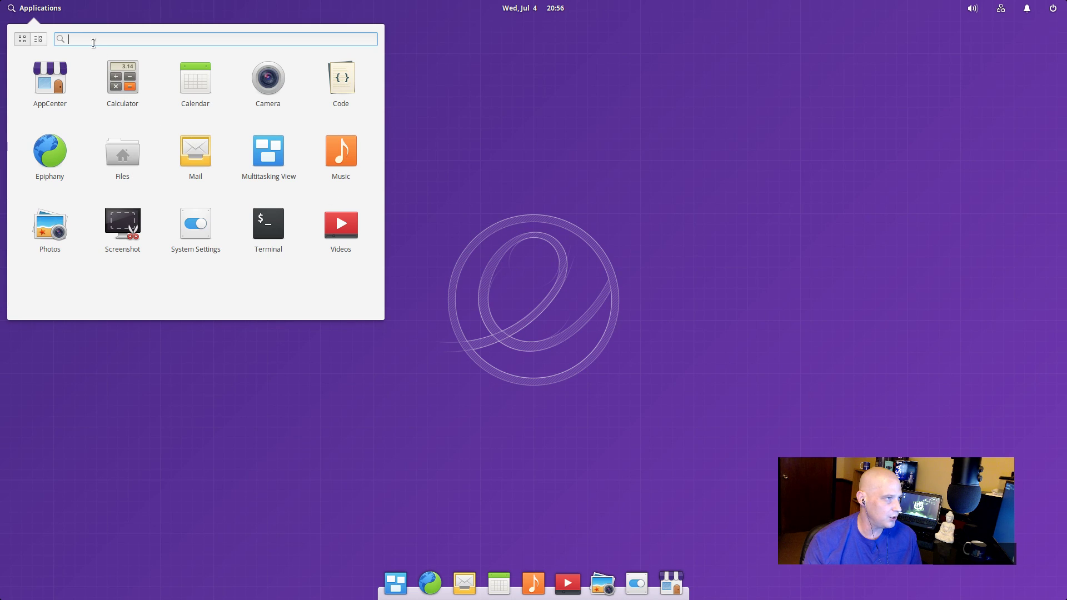
# Look through the date and time, sound, network, notifications and session indicators, and dismiss the open pop-up
pyautogui.click(516, 7)
pyautogui.click(517, 6)
pyautogui.click(516, 6)
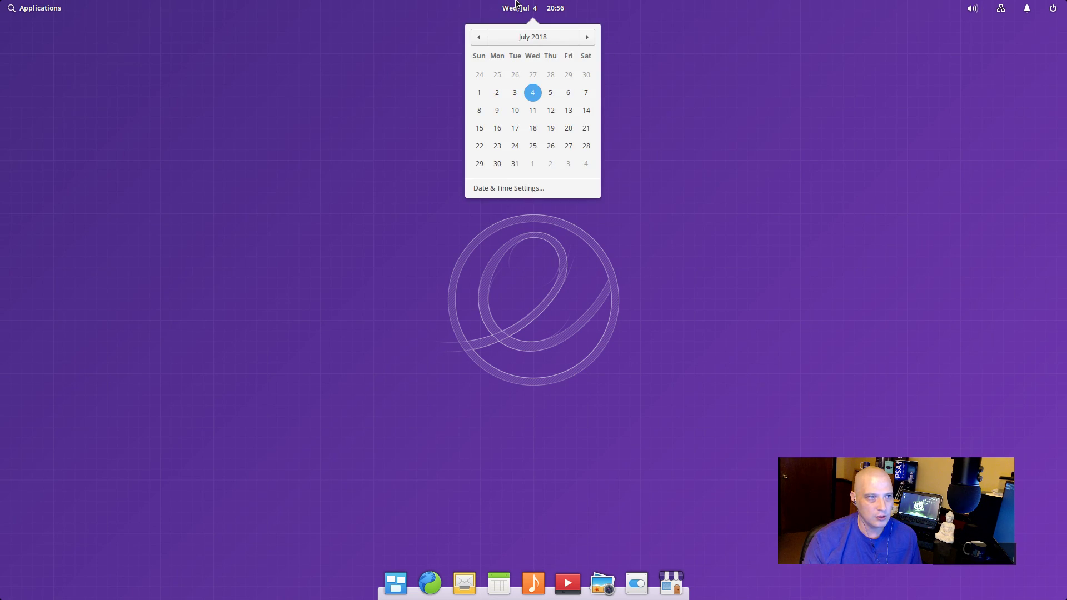
pyautogui.click(975, 24)
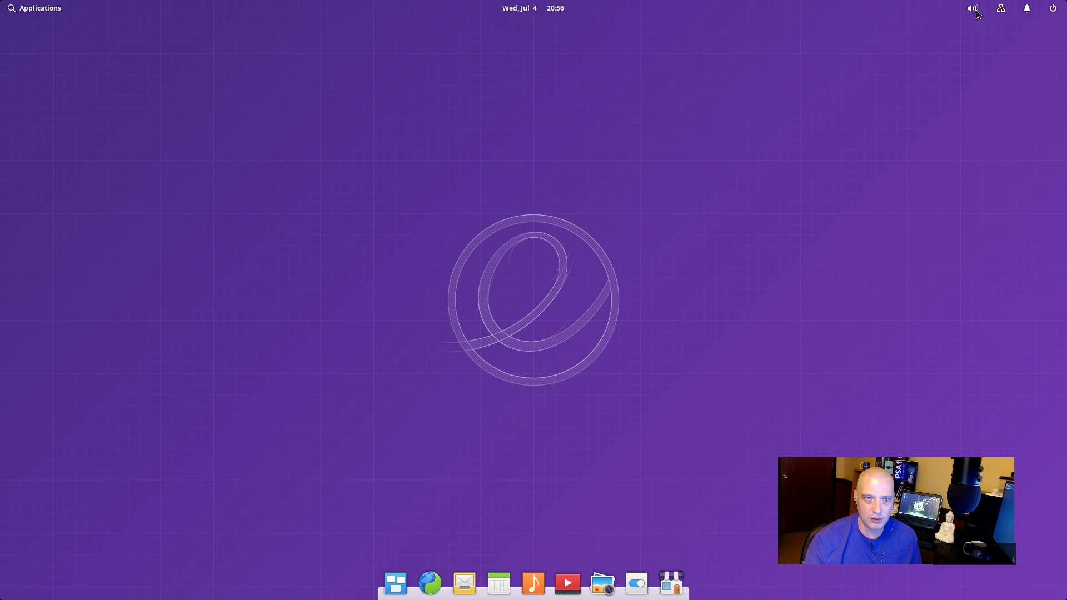
pyautogui.click(975, 12)
pyautogui.click(1001, 9)
pyautogui.click(1026, 9)
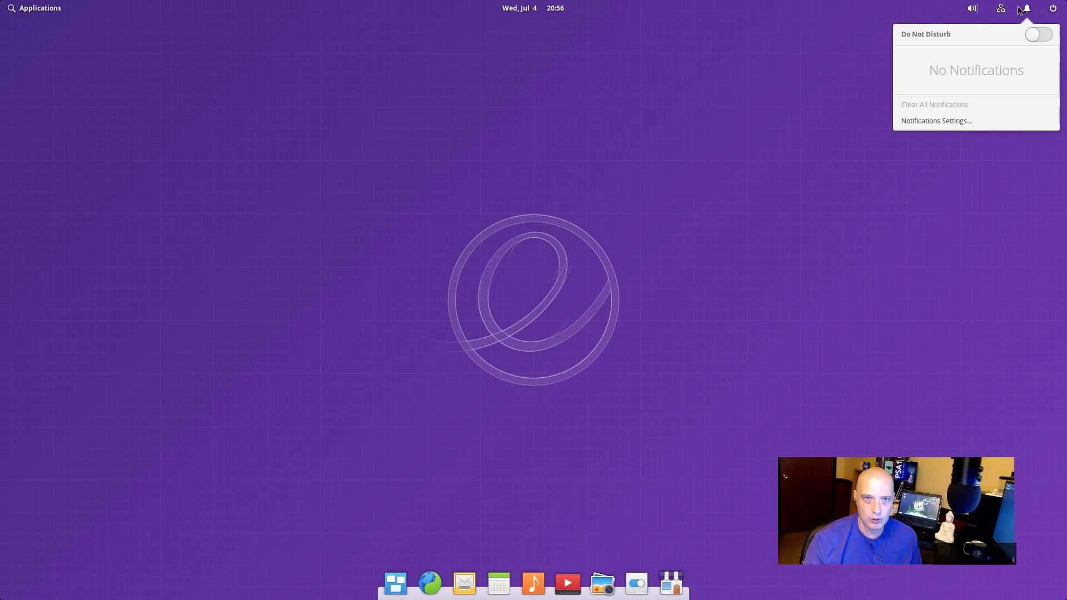
pyautogui.click(1057, 7)
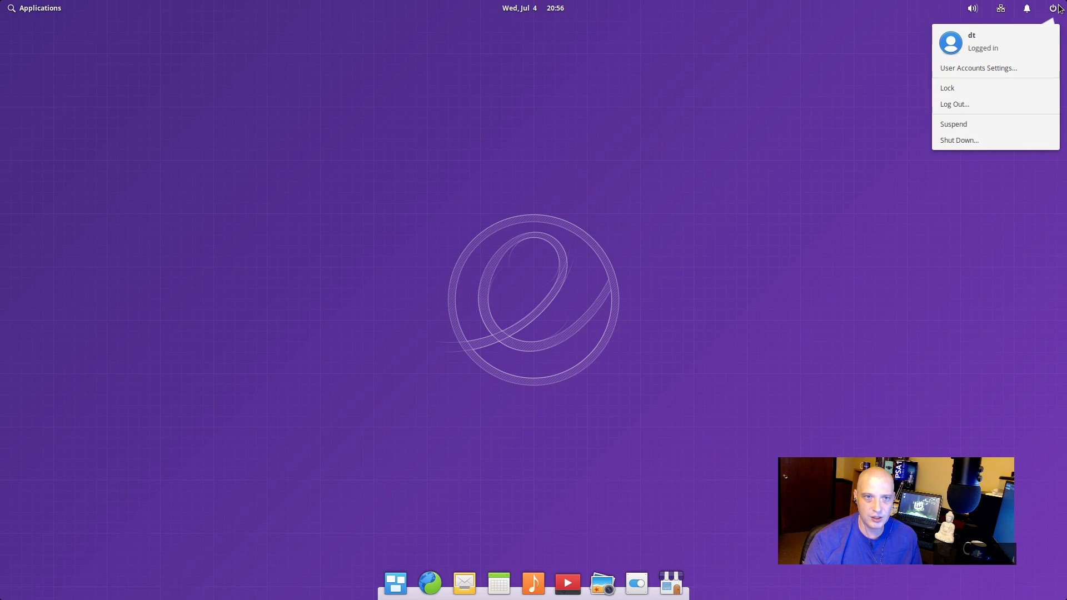
pyautogui.click(758, 358)
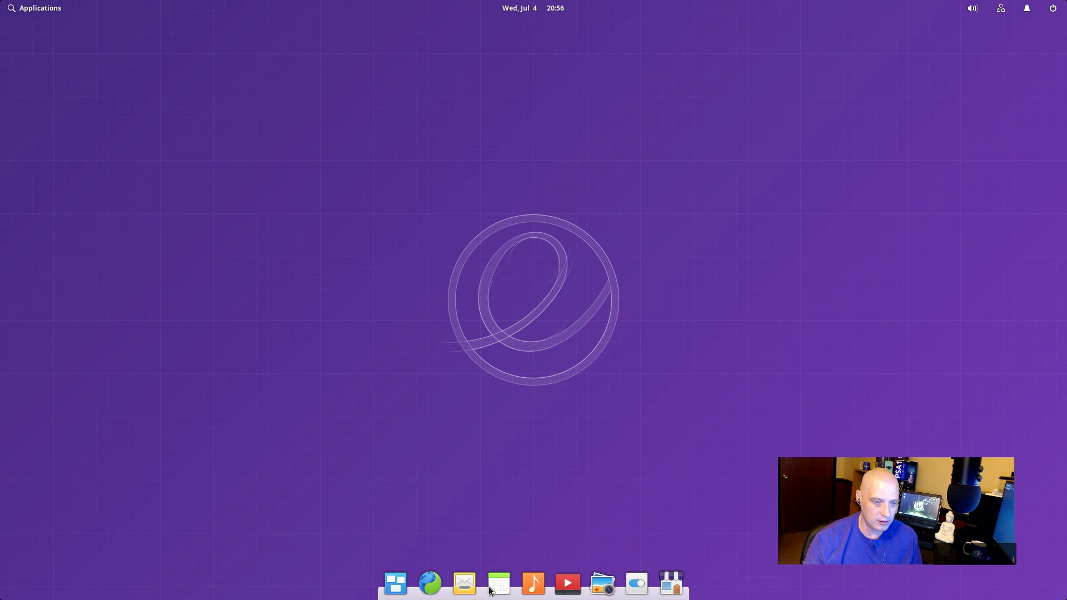
# Glance at the Applications list, and view and close the dock's About window
pyautogui.click(38, 8)
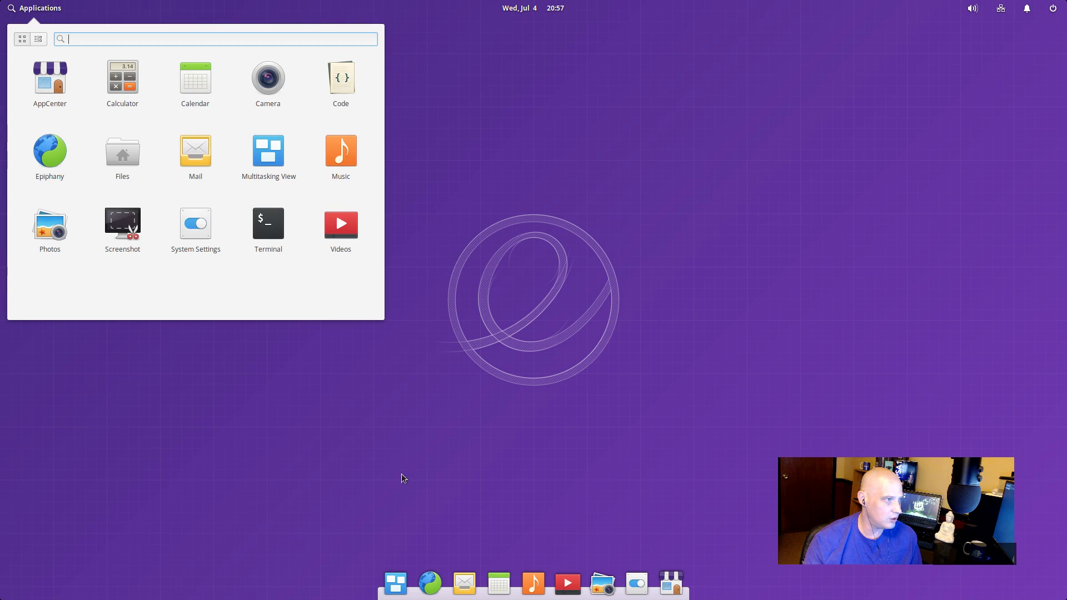
pyautogui.click(451, 507)
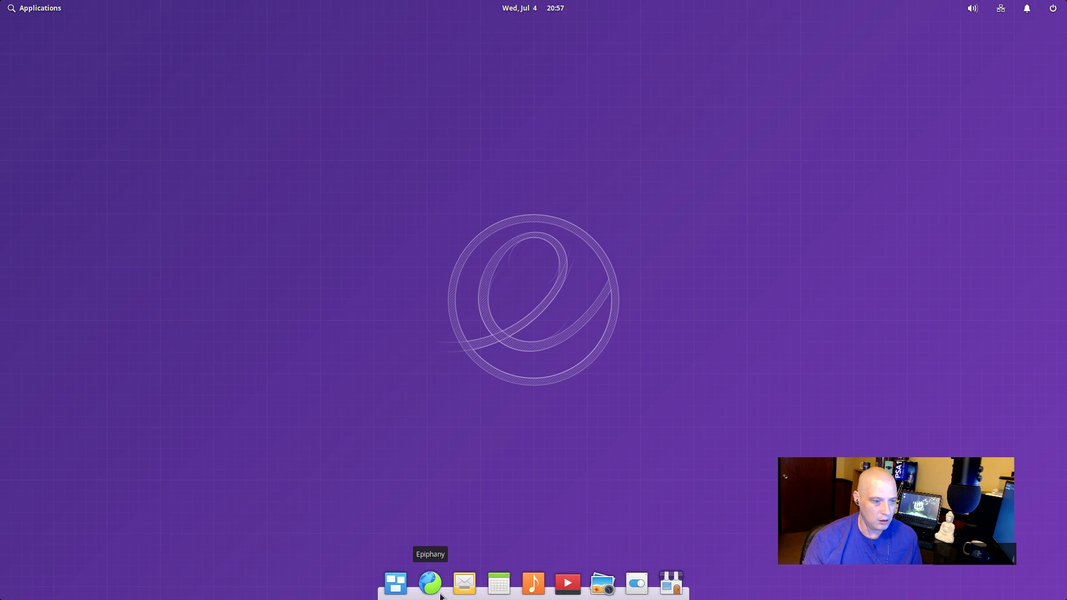
pyautogui.rightClick(439, 593)
pyautogui.click(500, 586)
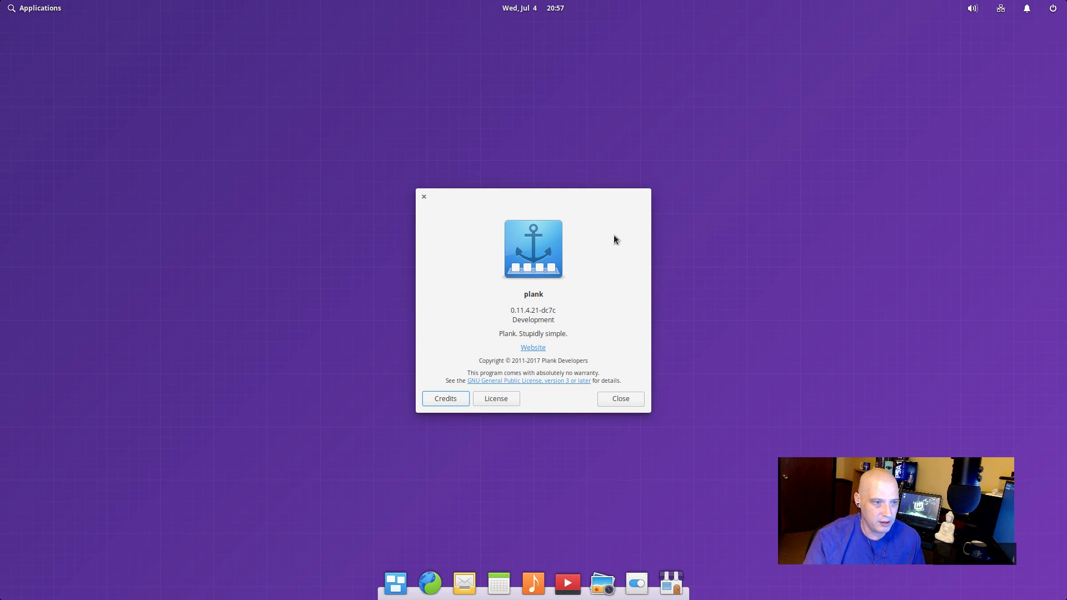
pyautogui.click(618, 399)
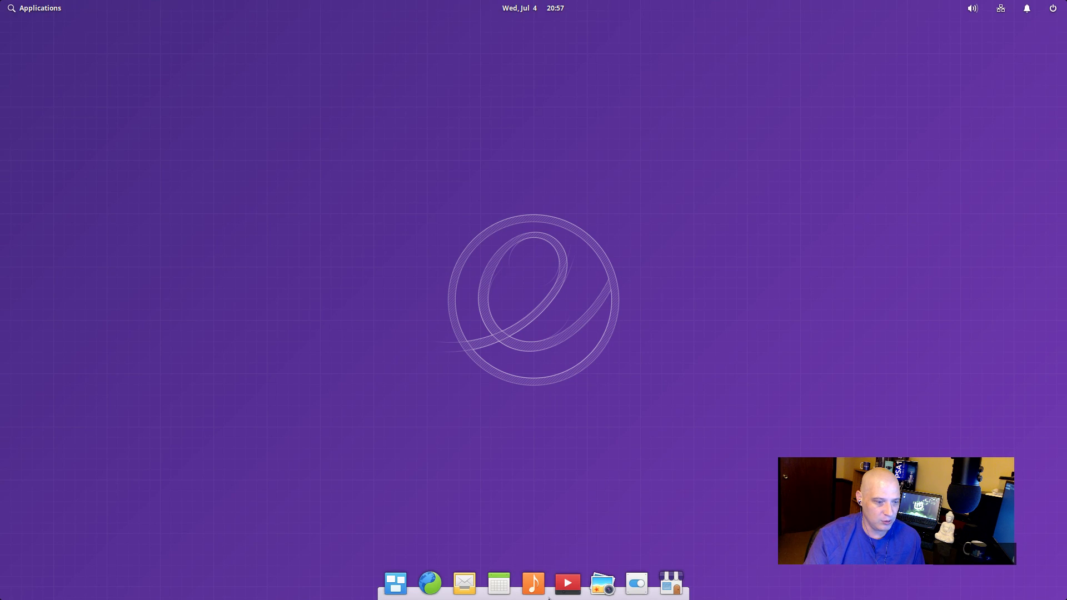
# Open the dock's preferences
pyautogui.rightClick(516, 596)
pyautogui.click(571, 567)
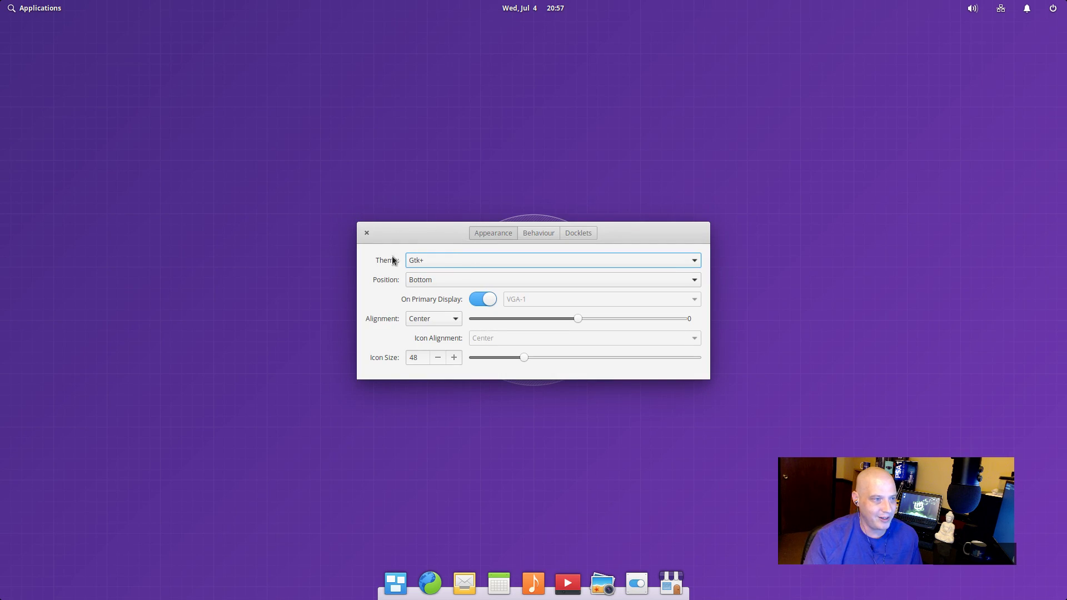
# Try the Default, Matte and Transparent themes on the dock, and set its theme back to Gtk+
pyautogui.click(449, 259)
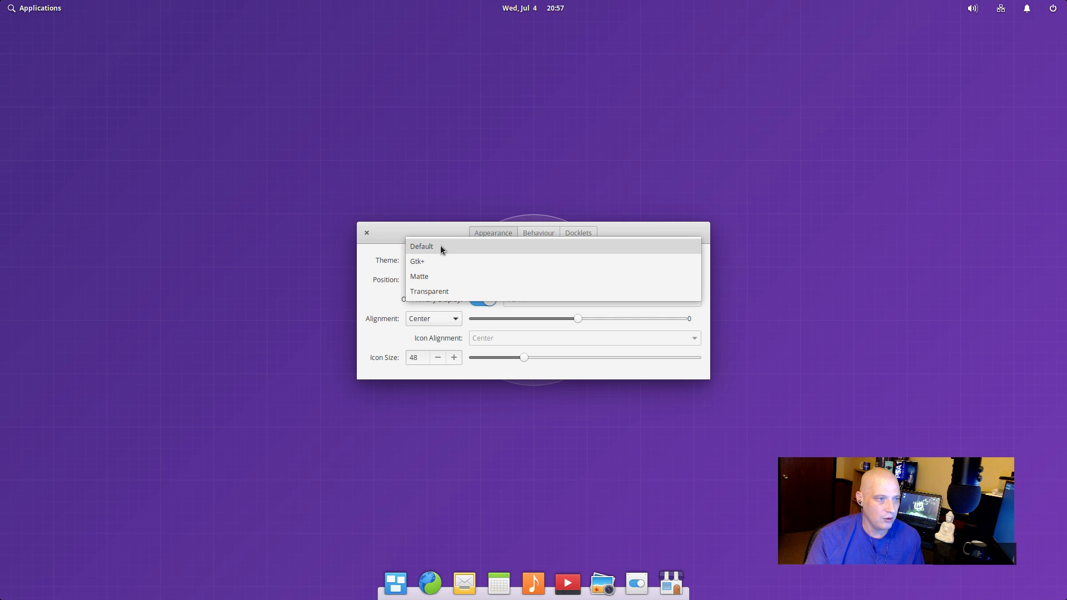
pyautogui.click(440, 248)
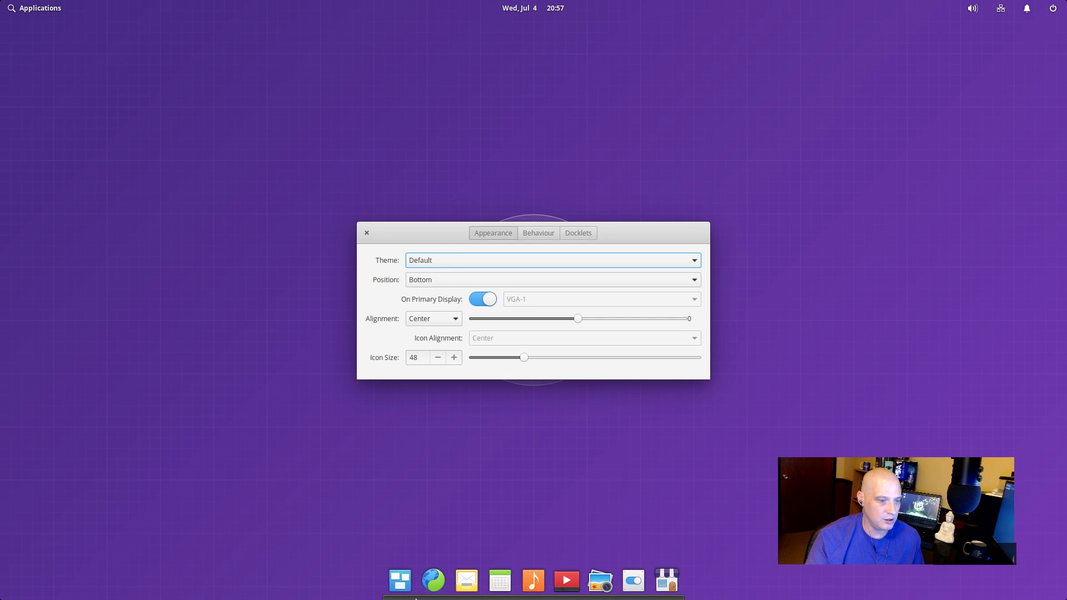
pyautogui.click(450, 268)
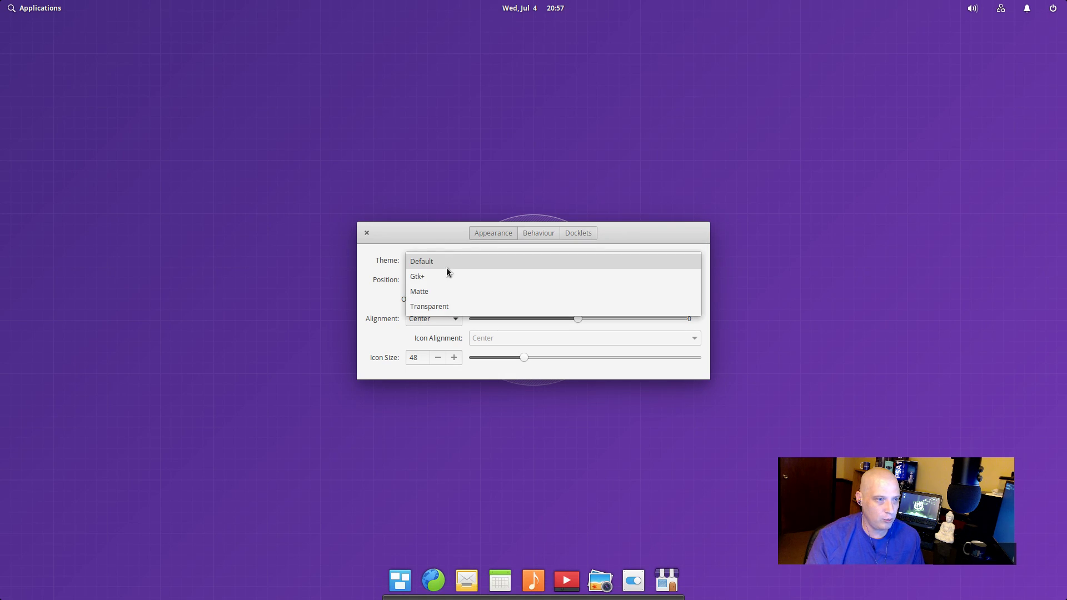
pyautogui.click(446, 275)
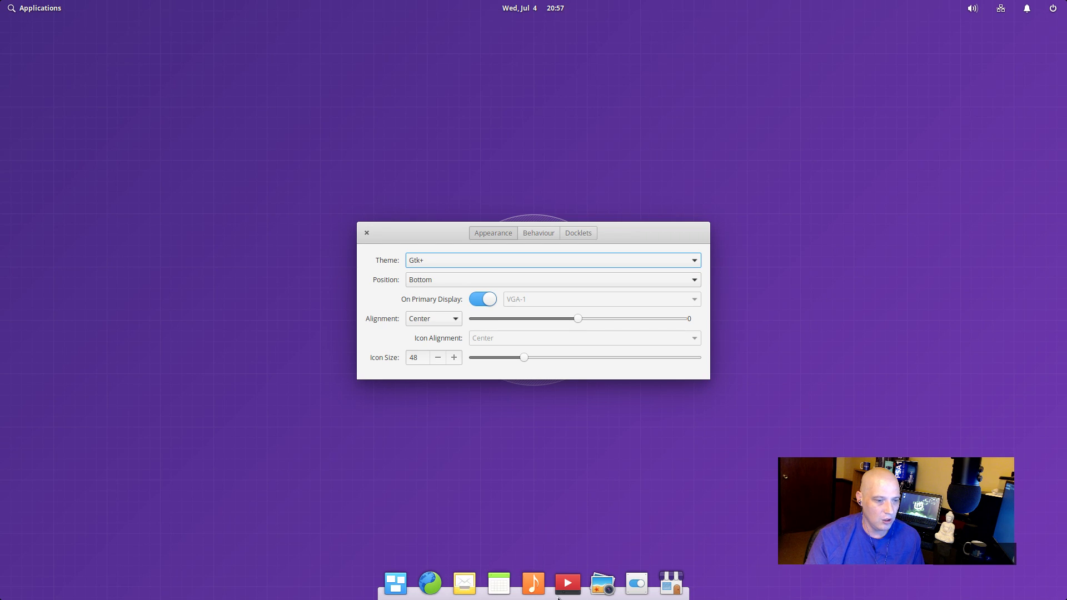
pyautogui.click(435, 260)
pyautogui.click(433, 279)
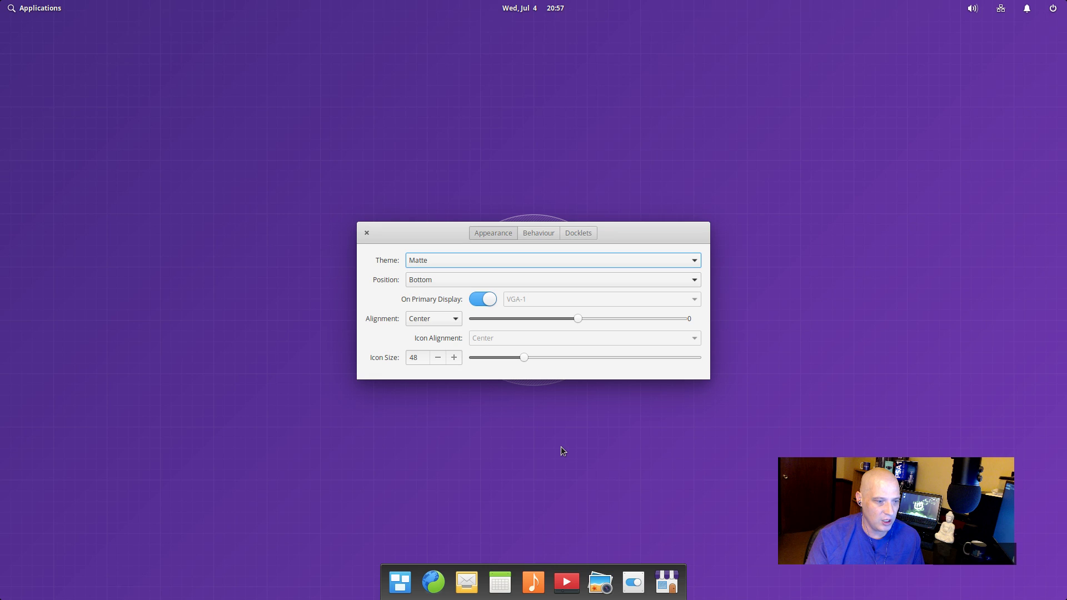
pyautogui.click(433, 260)
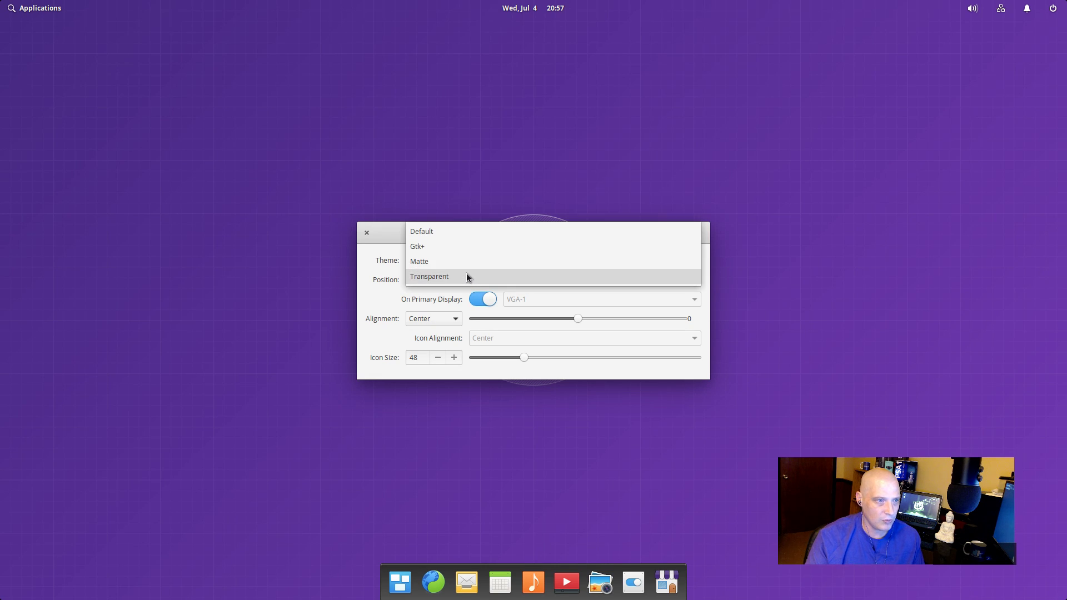
pyautogui.click(466, 275)
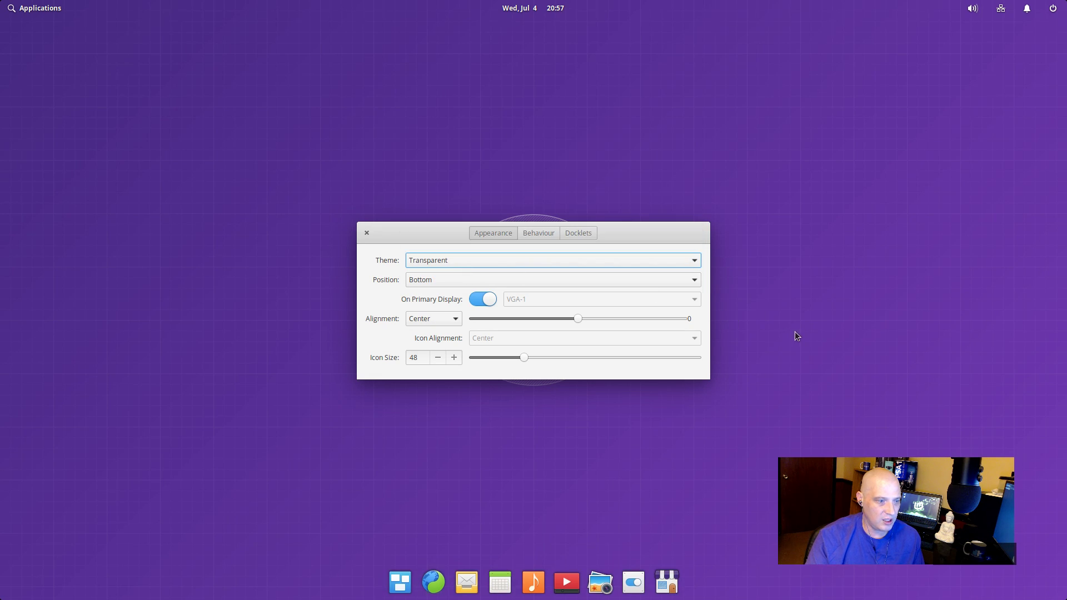
pyautogui.click(457, 254)
pyautogui.click(450, 231)
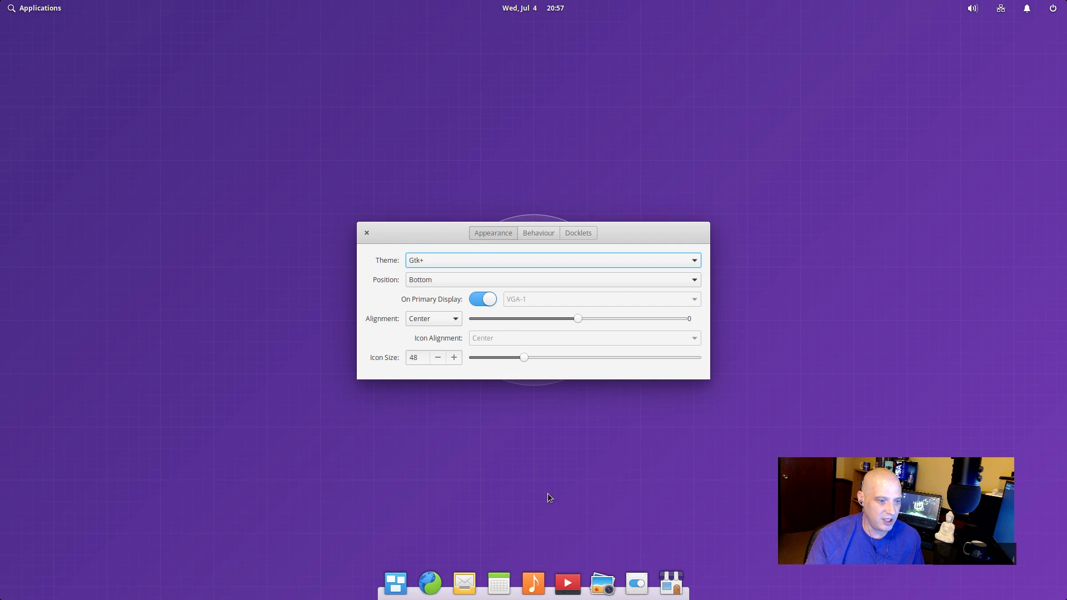
# Set the dock's icon size to 40 while checking its position and alignment options, and close the preferences
pyautogui.click(456, 278)
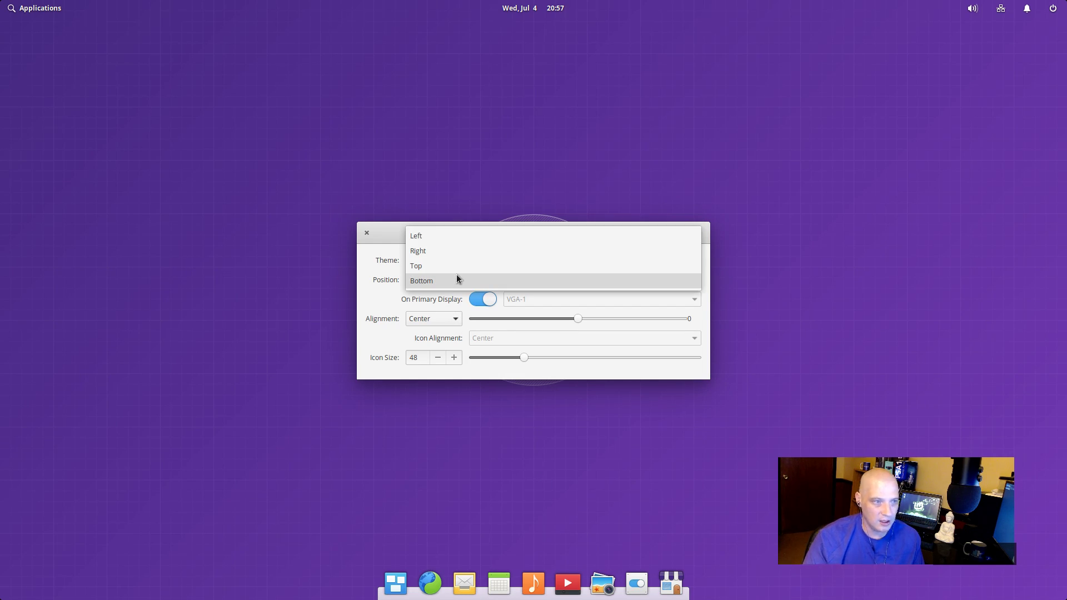
pyautogui.click(488, 442)
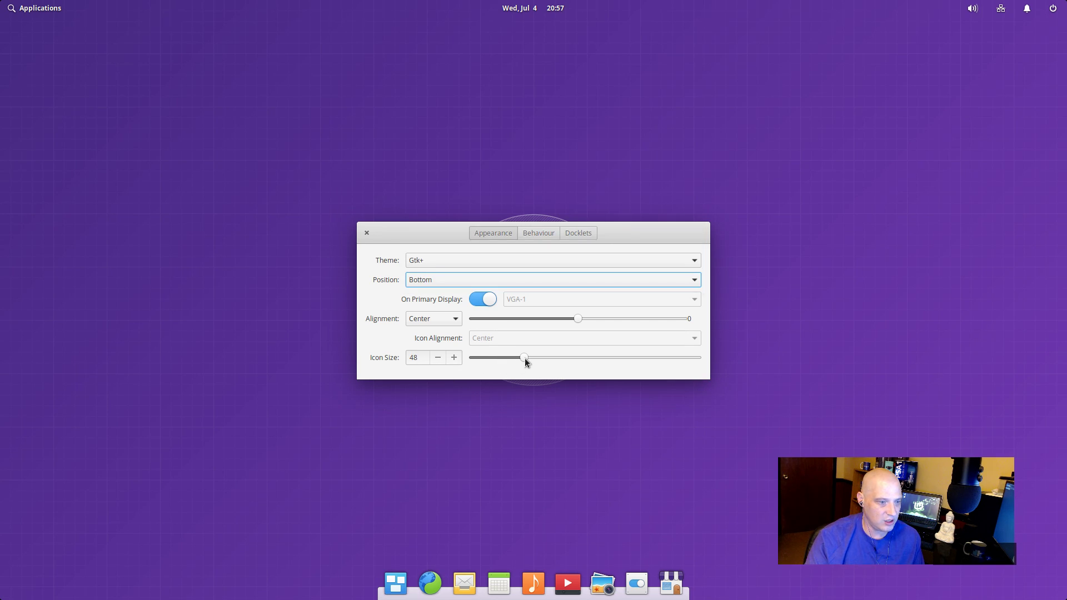
pyautogui.moveTo(523, 358)
pyautogui.mouseDown()
pyautogui.moveTo(497, 359)
pyautogui.moveTo(511, 362)
pyautogui.mouseUp()
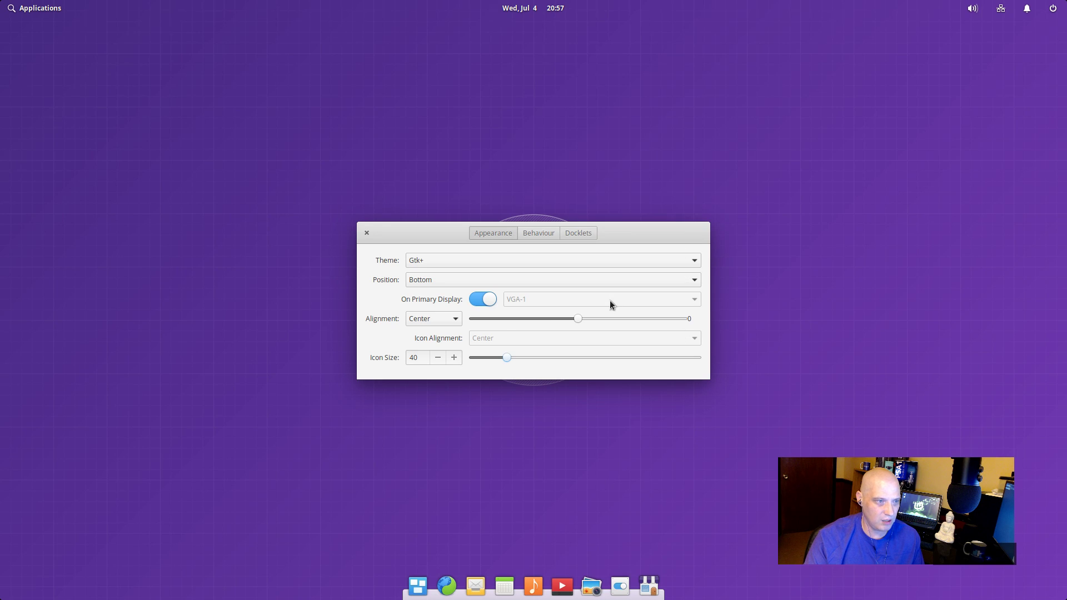
pyautogui.click(458, 319)
pyautogui.click(458, 320)
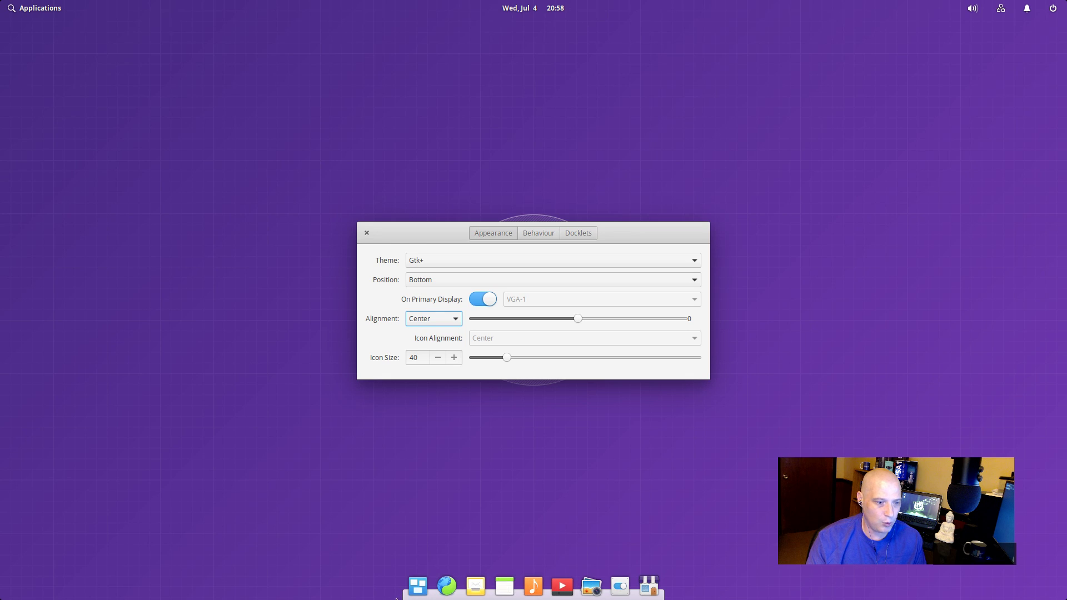
pyautogui.click(367, 233)
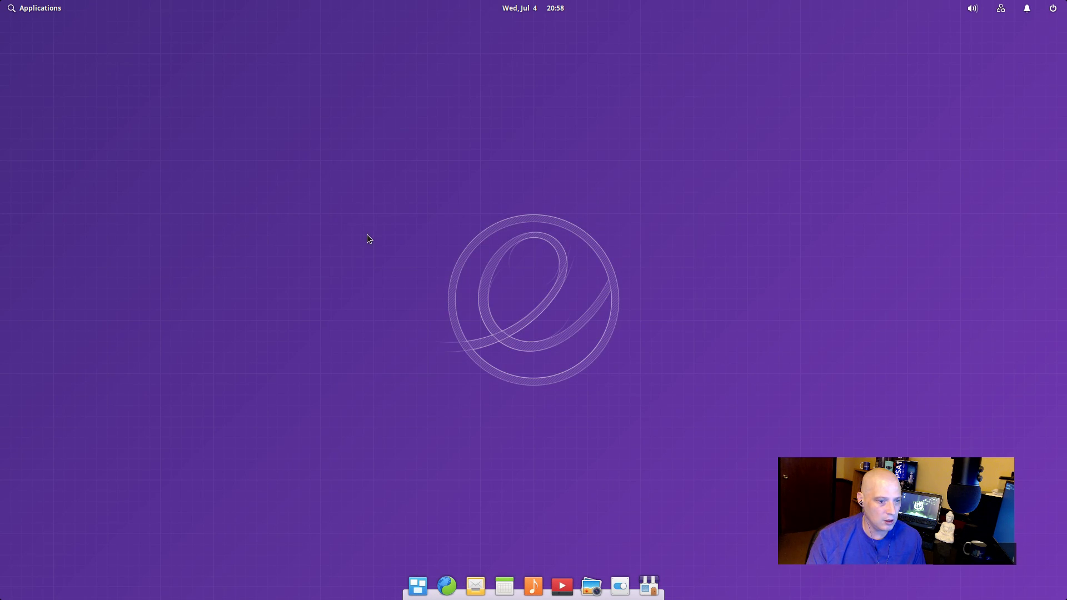
# Open the Files application and move its window toward the middle of the desktop
pyautogui.click(45, 7)
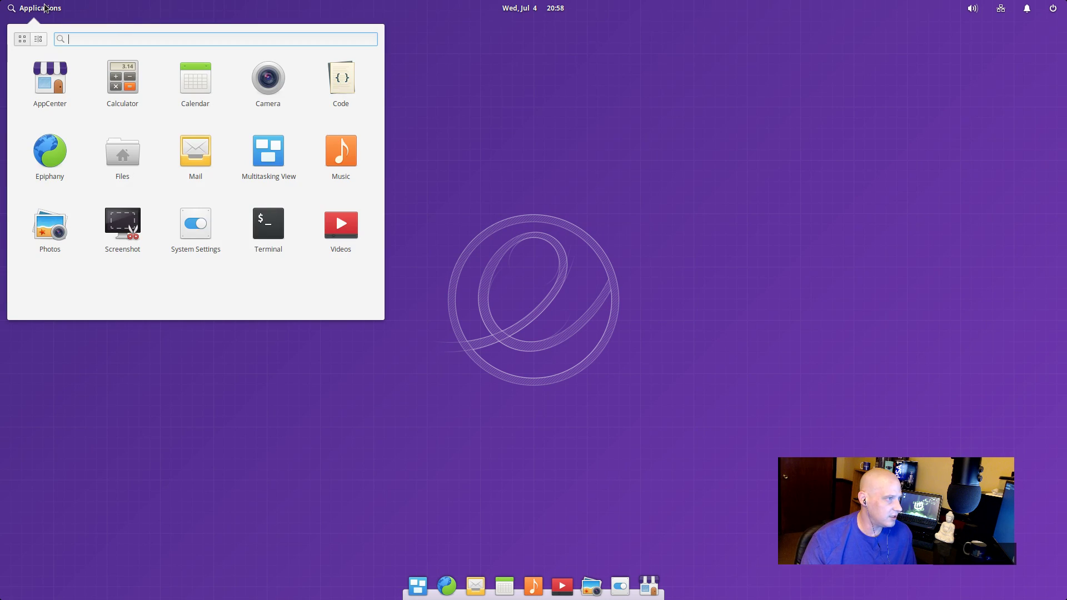
pyautogui.click(120, 151)
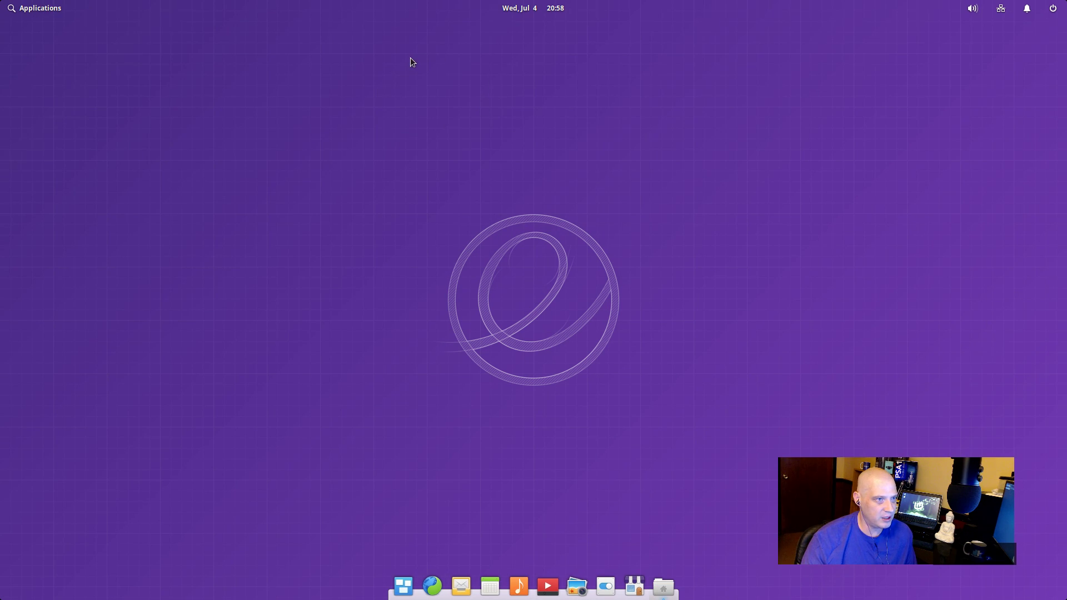
pyautogui.moveTo(507, 93); pyautogui.dragTo(614, 116)
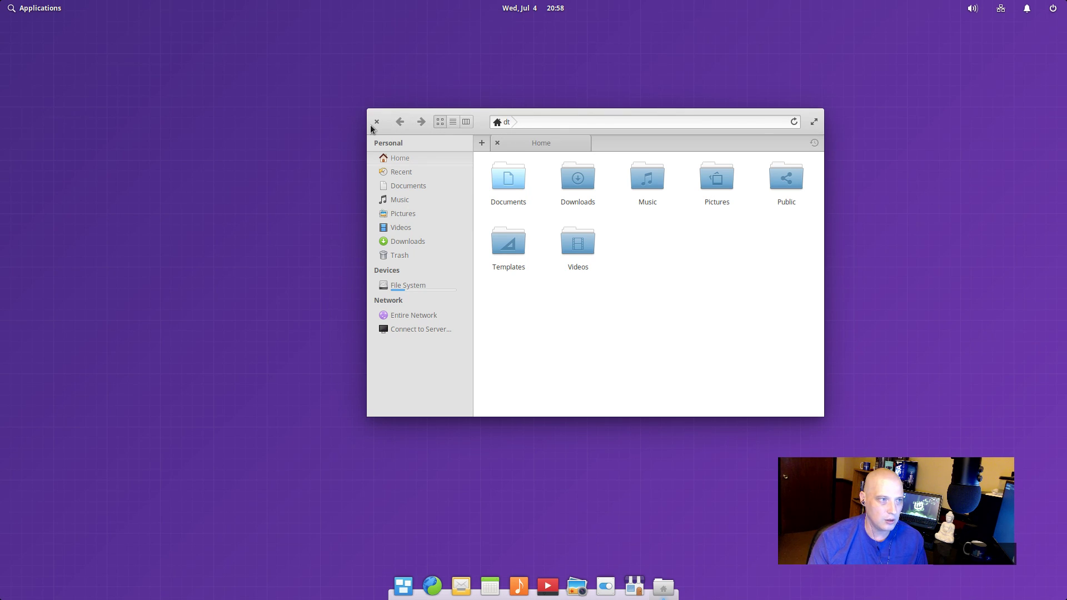
# Maximize and restore the Files window, and minimize it and bring it back from the dock
pyautogui.click(814, 121)
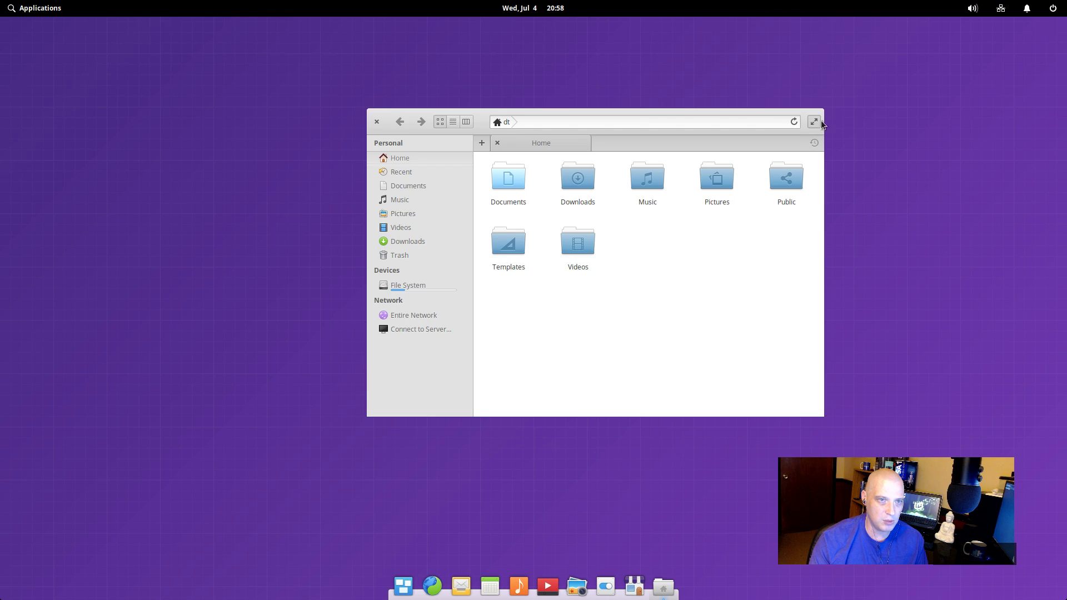
pyautogui.click(1057, 29)
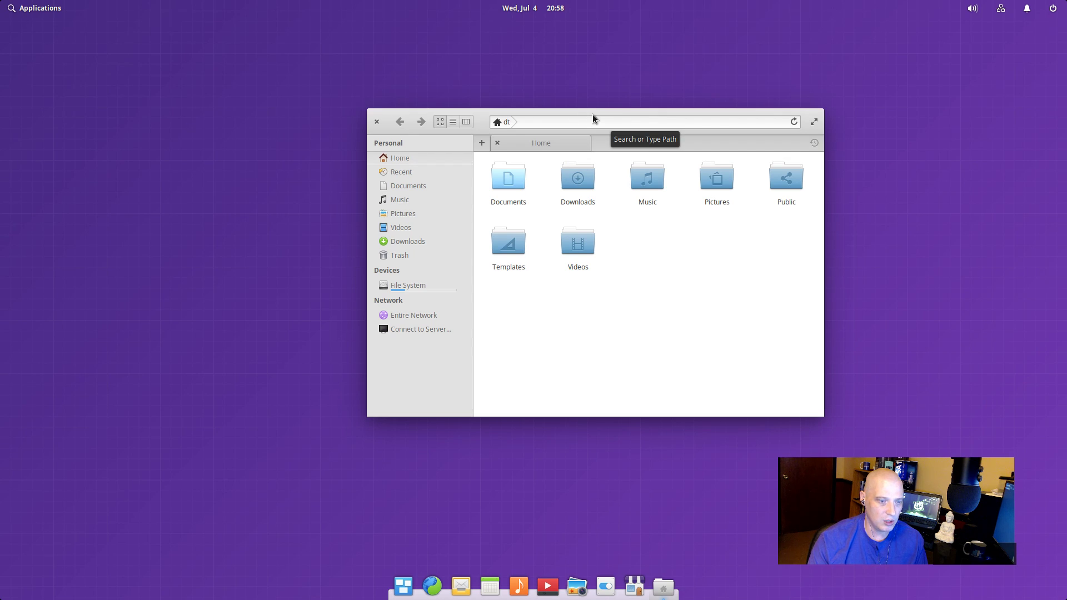
pyautogui.click(661, 590)
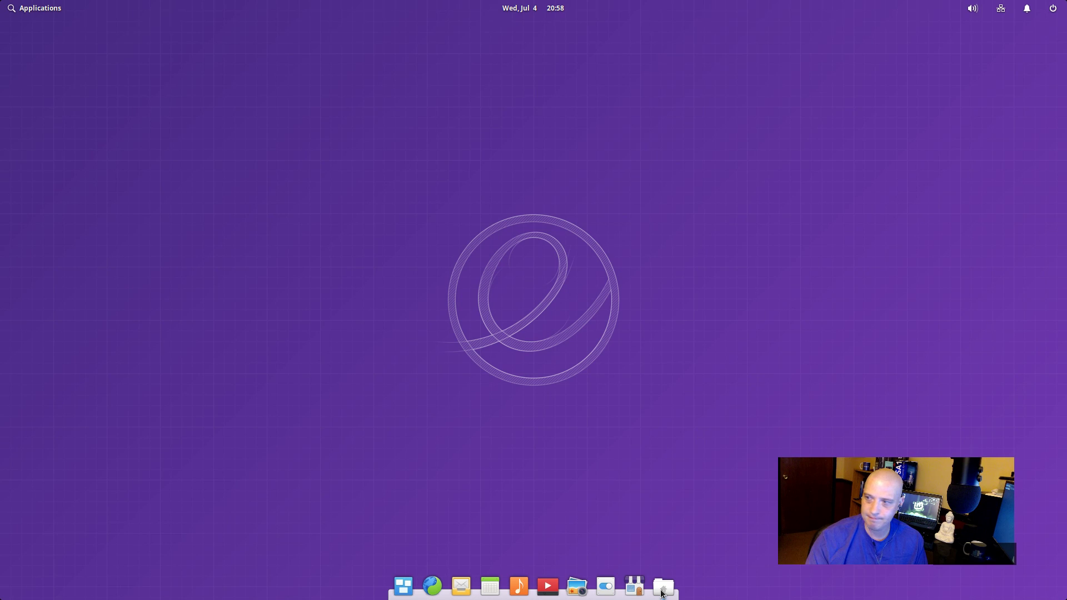
pyautogui.click(661, 592)
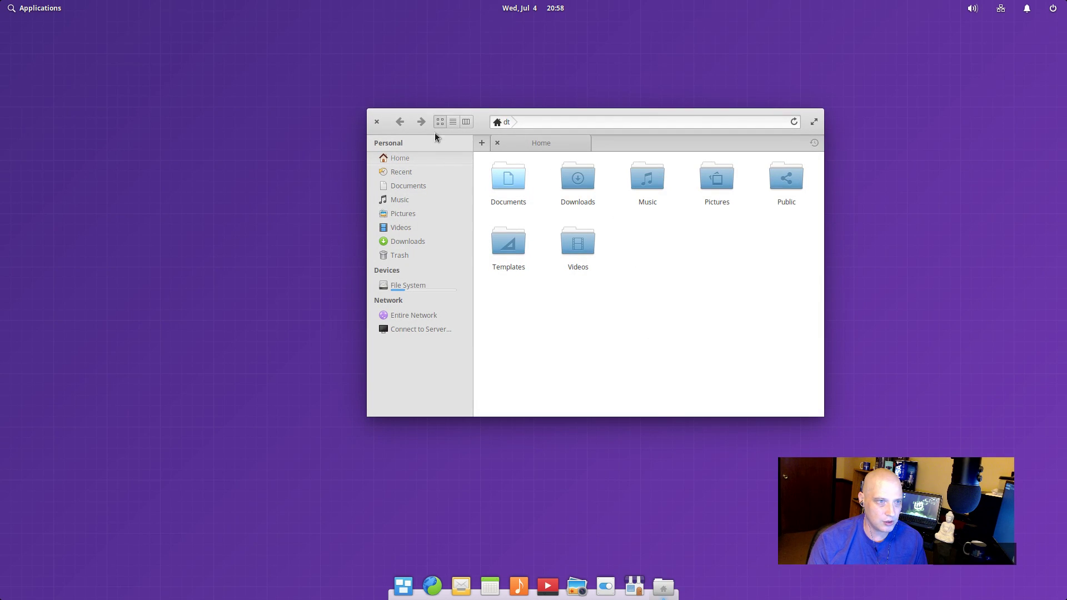
# Move the Files window around the desktop, minimize it and bring it back from the dock, and close it
pyautogui.moveTo(470, 113); pyautogui.dragTo(227, 60)
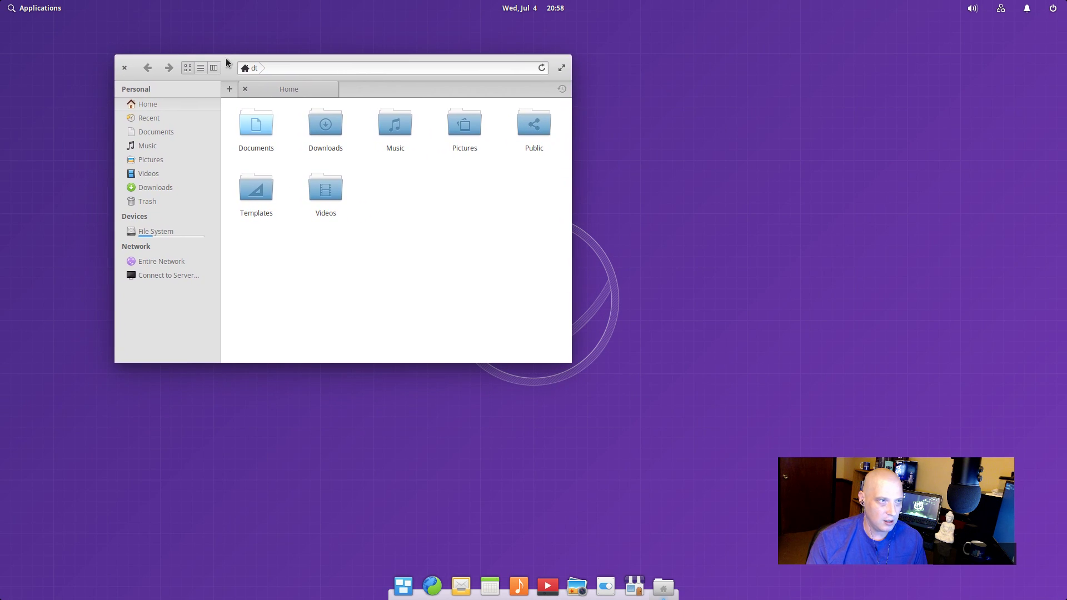
pyautogui.click(663, 592)
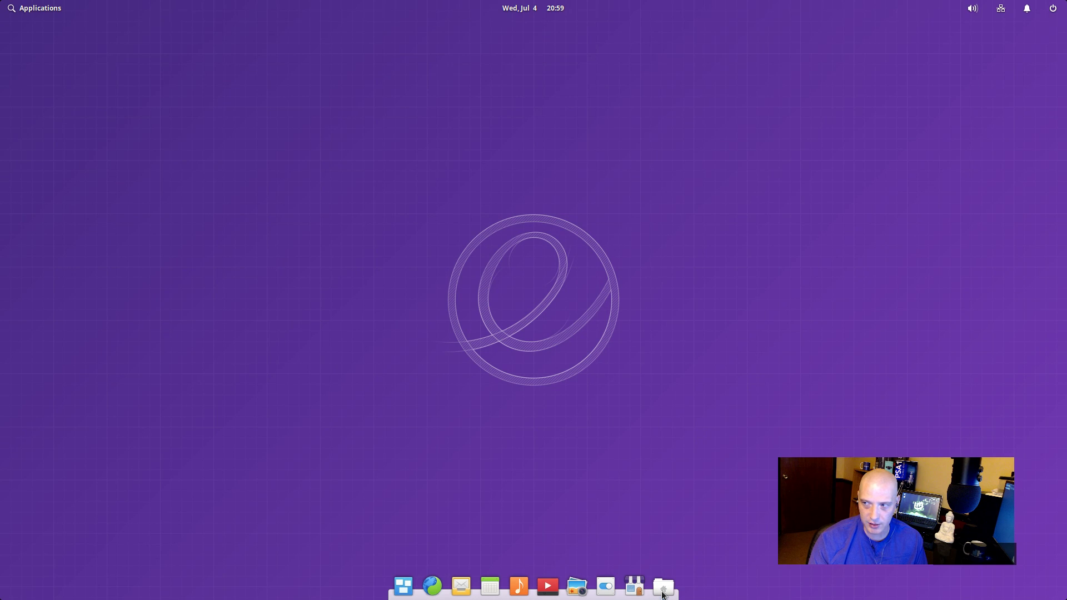
pyautogui.click(663, 591)
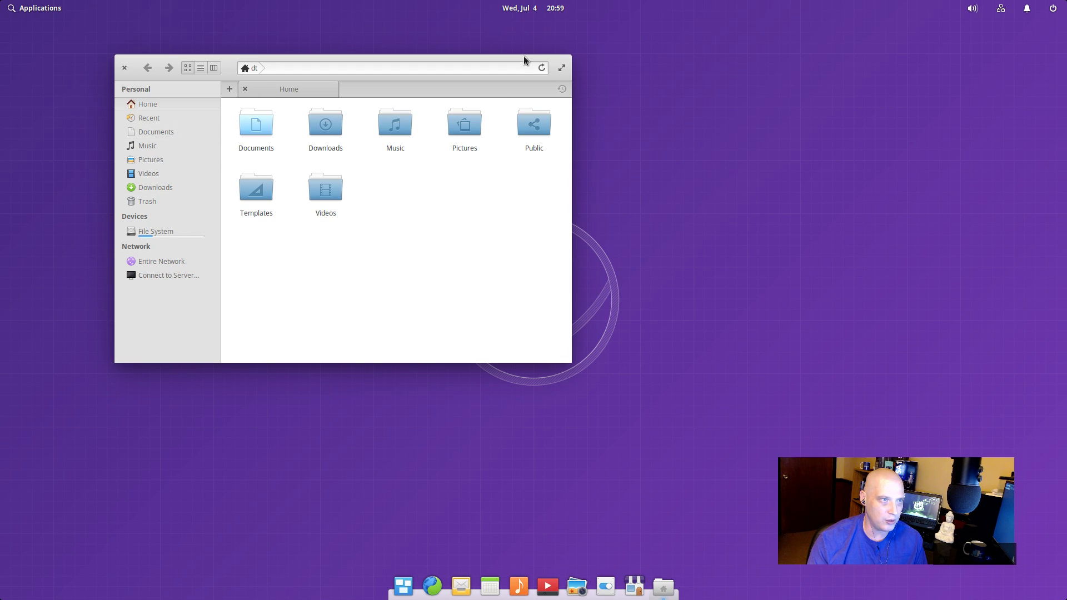
pyautogui.moveTo(523, 56); pyautogui.dragTo(786, 123)
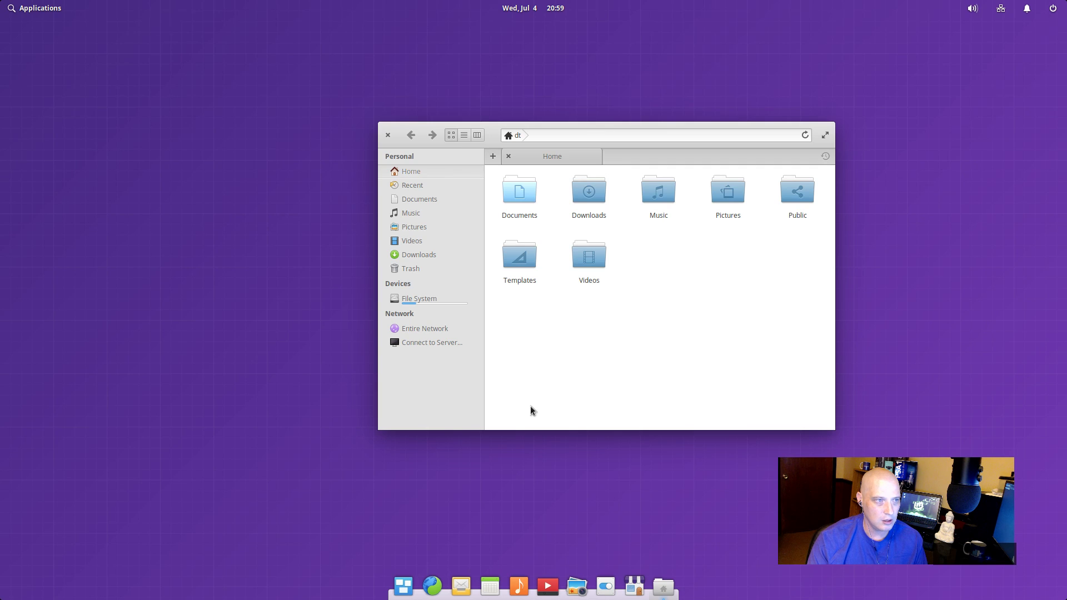
pyautogui.click(387, 135)
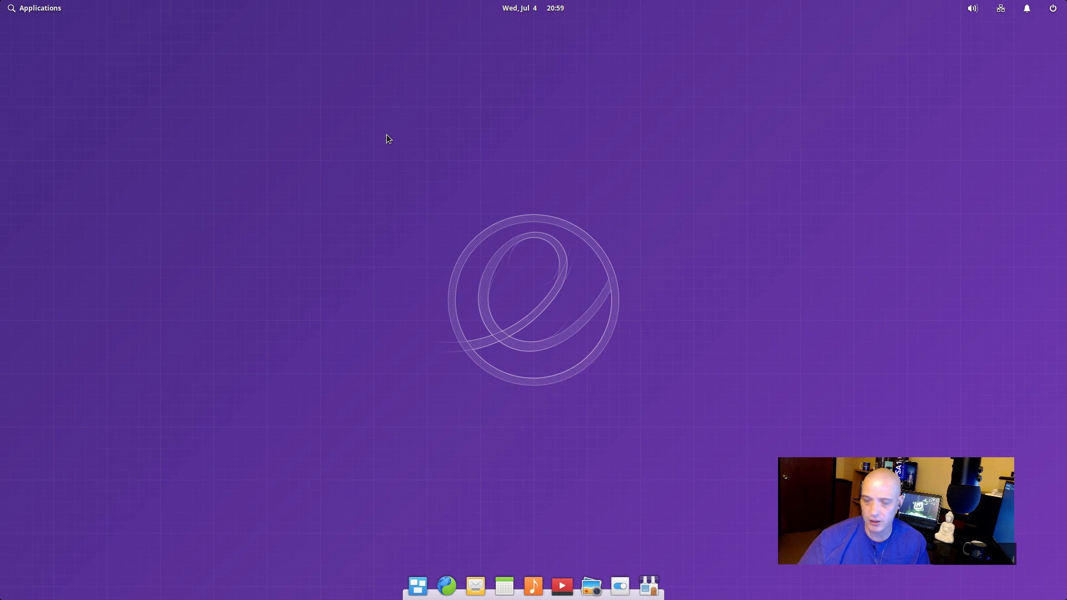
# Browse the Accessories category in AppCenter, check the payment options for Dippi, and close AppCenter
pyautogui.click(649, 586)
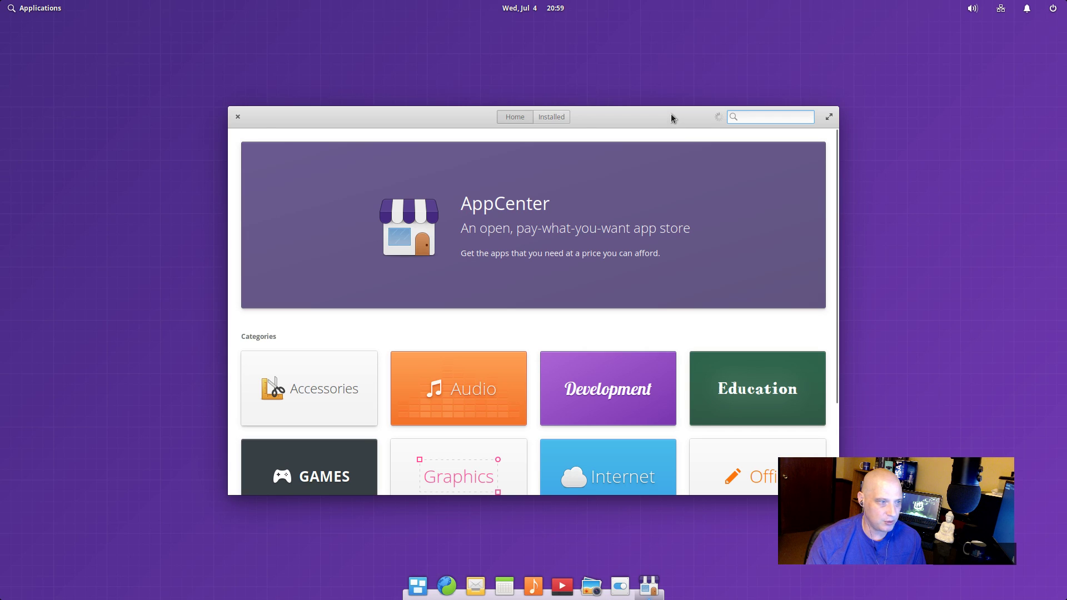
pyautogui.click(737, 119)
pyautogui.scroll(-3, 625, 231)
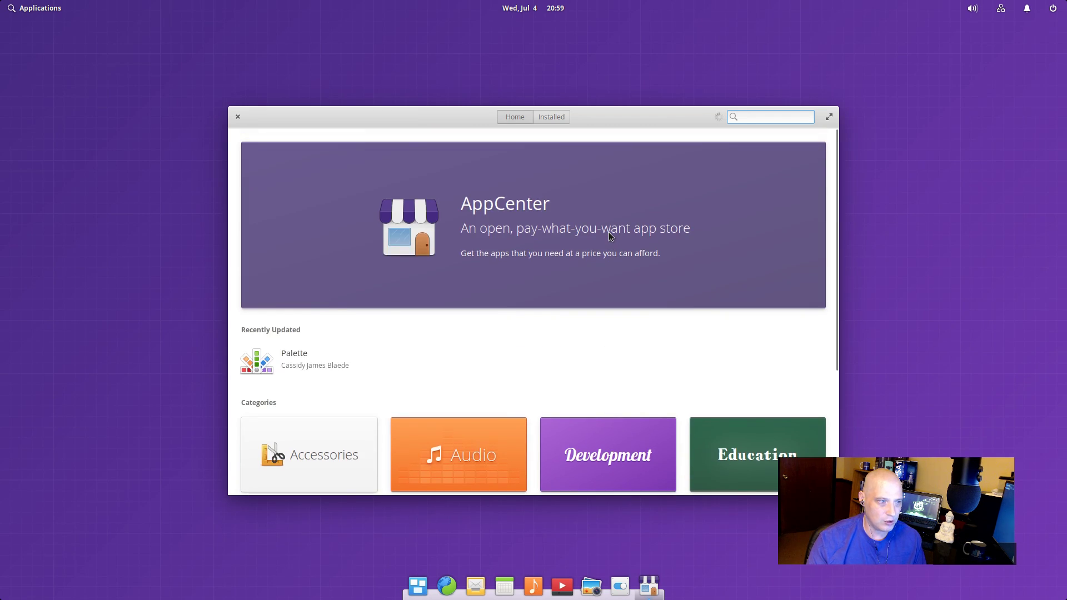
pyautogui.scroll(-3, 484, 315)
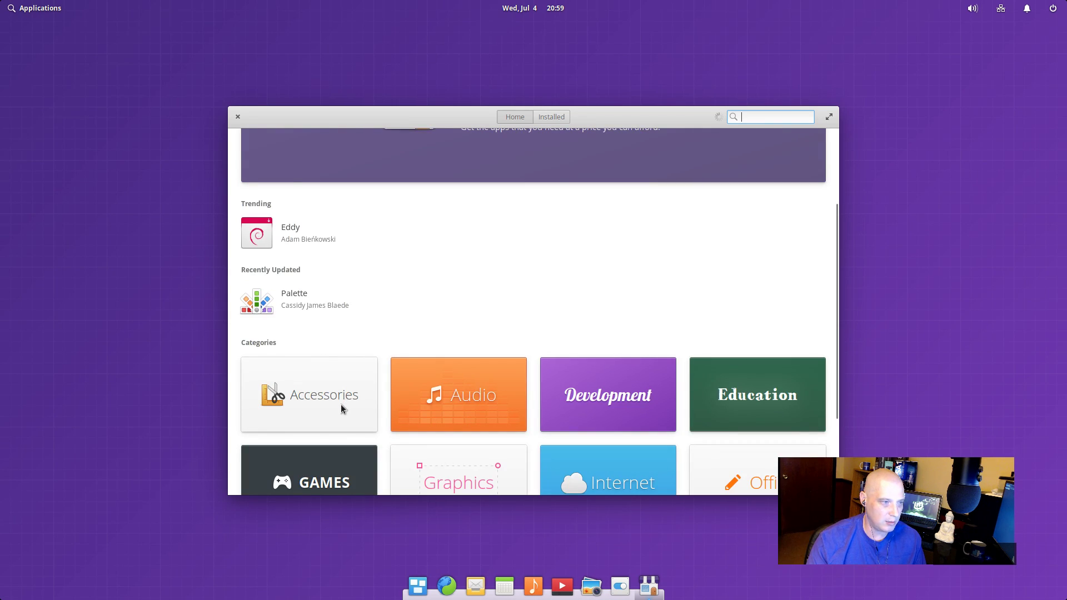
pyautogui.click(341, 408)
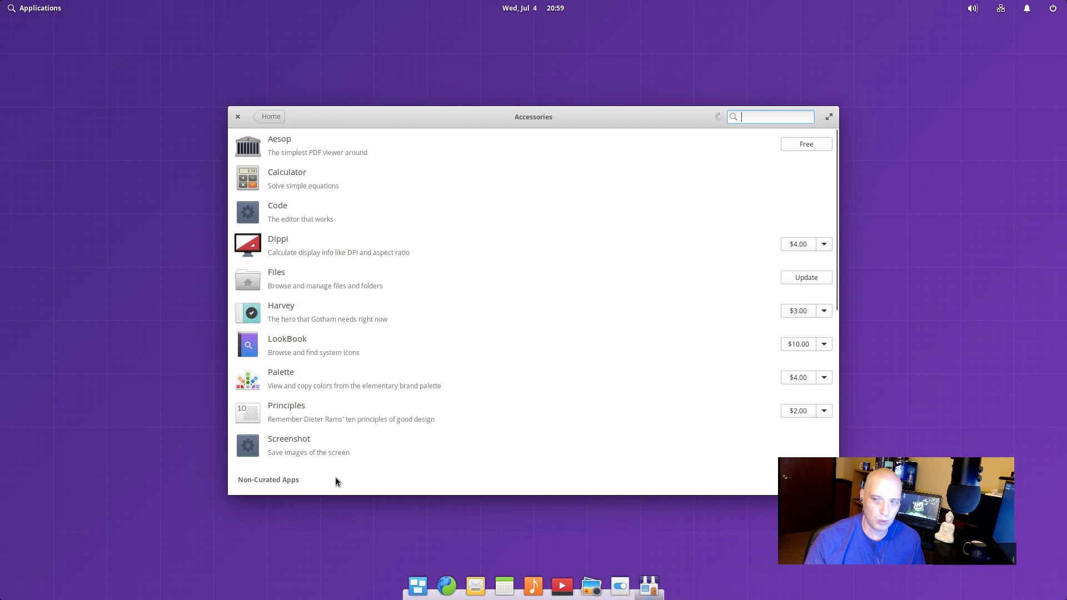
pyautogui.click(824, 244)
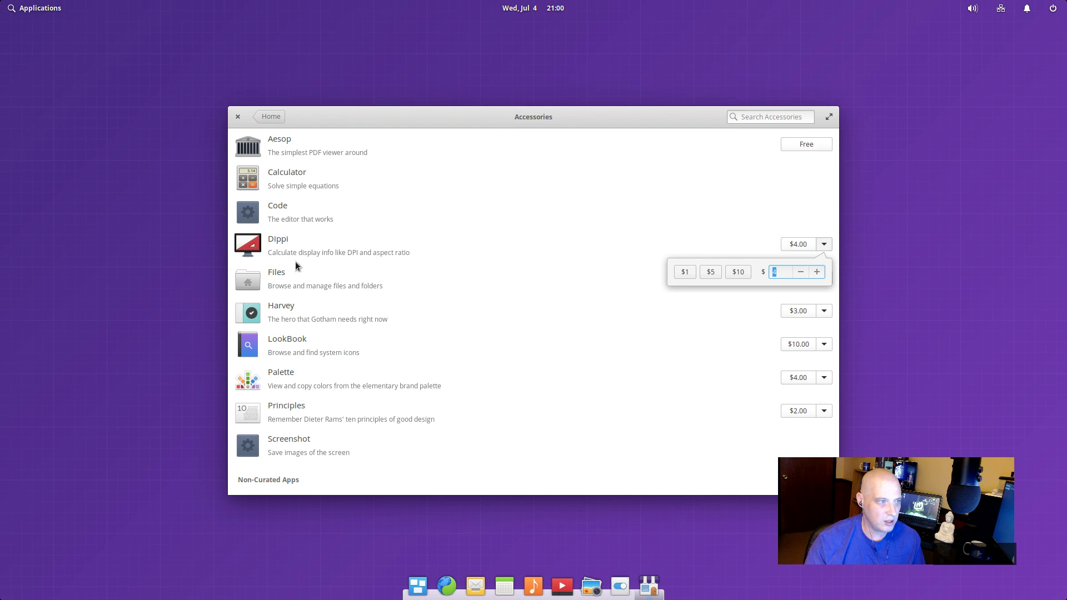
pyautogui.click(389, 450)
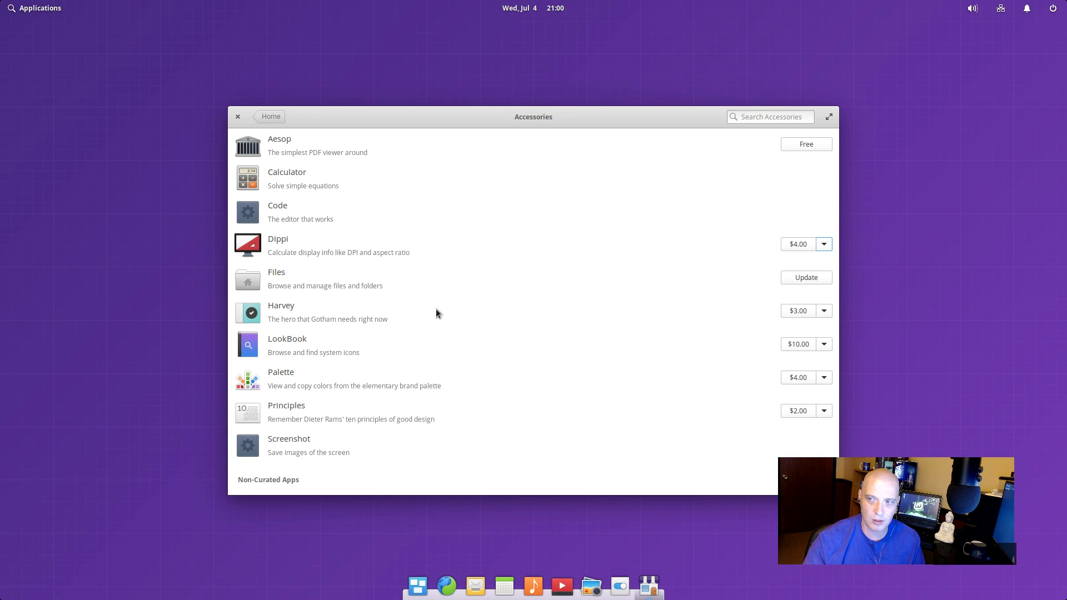
pyautogui.click(237, 117)
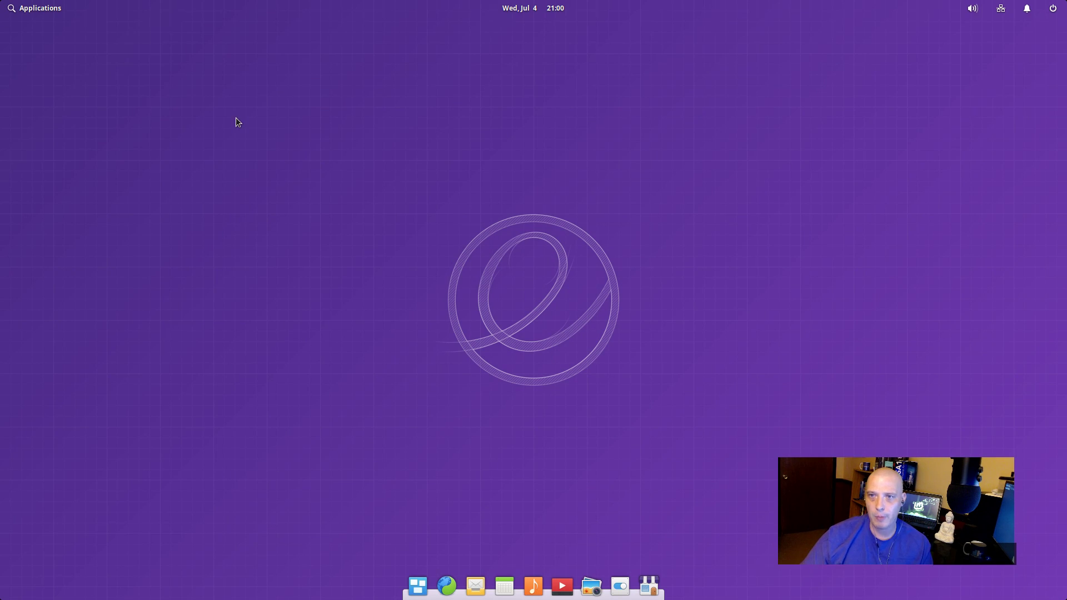
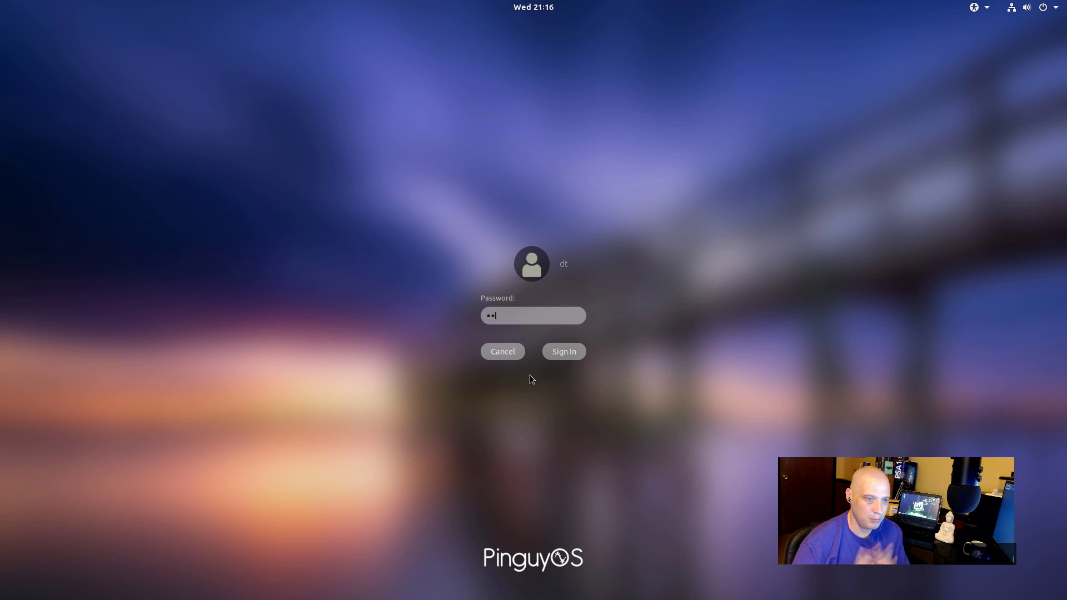
# Sign in to the PinguyOS session and look through its applications menu and Places list
pyautogui.click(566, 352)
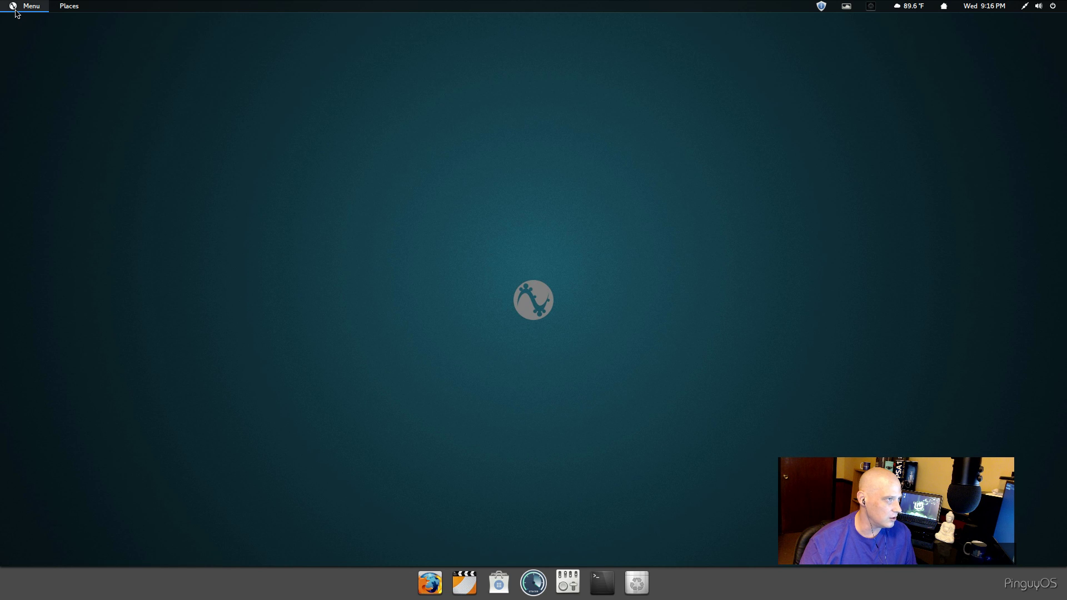
pyautogui.click(15, 11)
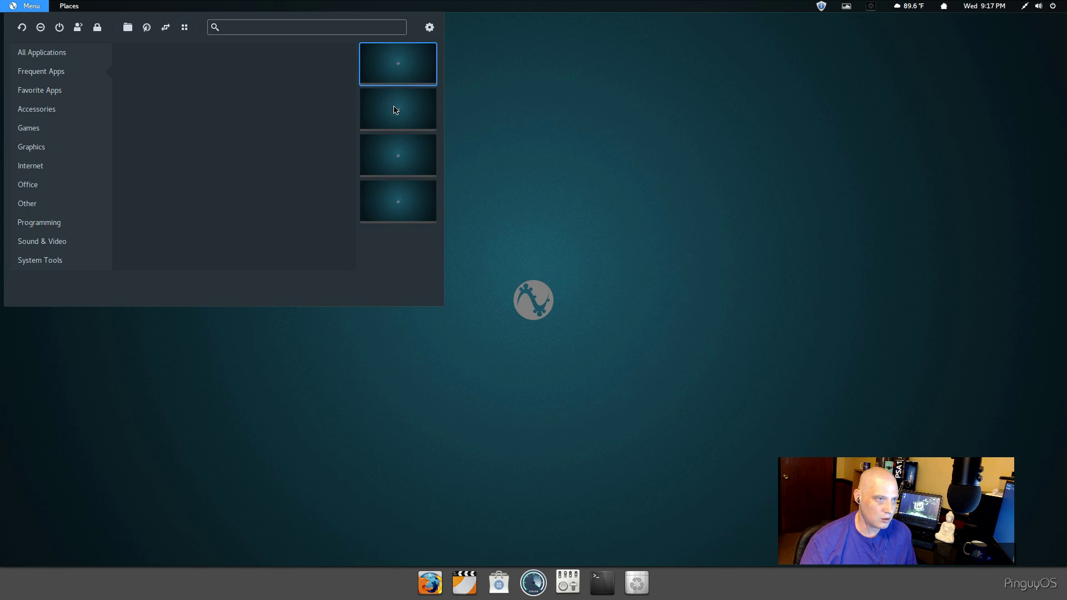
pyautogui.click(67, 6)
pyautogui.click(63, 7)
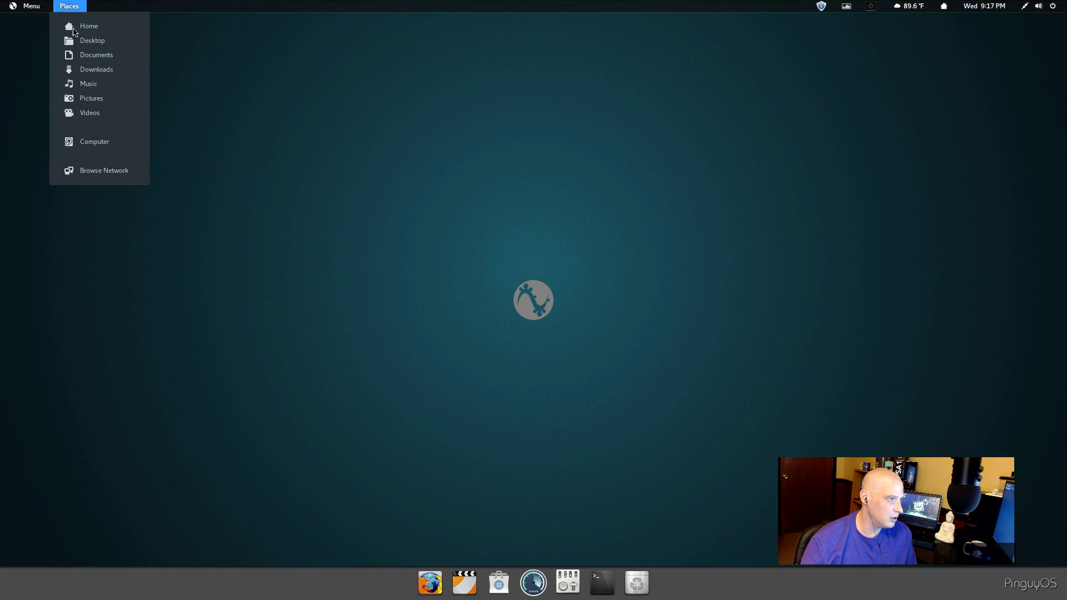
# Open the Home folder, move its window toward the middle of the desktop, and close it
pyautogui.click(101, 31)
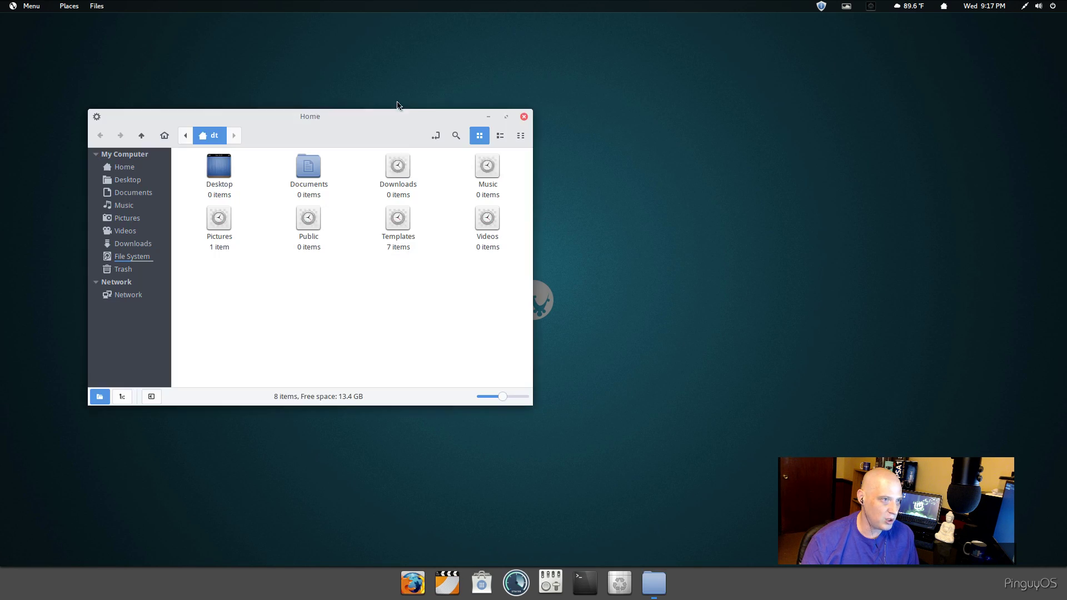
pyautogui.moveTo(451, 109); pyautogui.dragTo(618, 85)
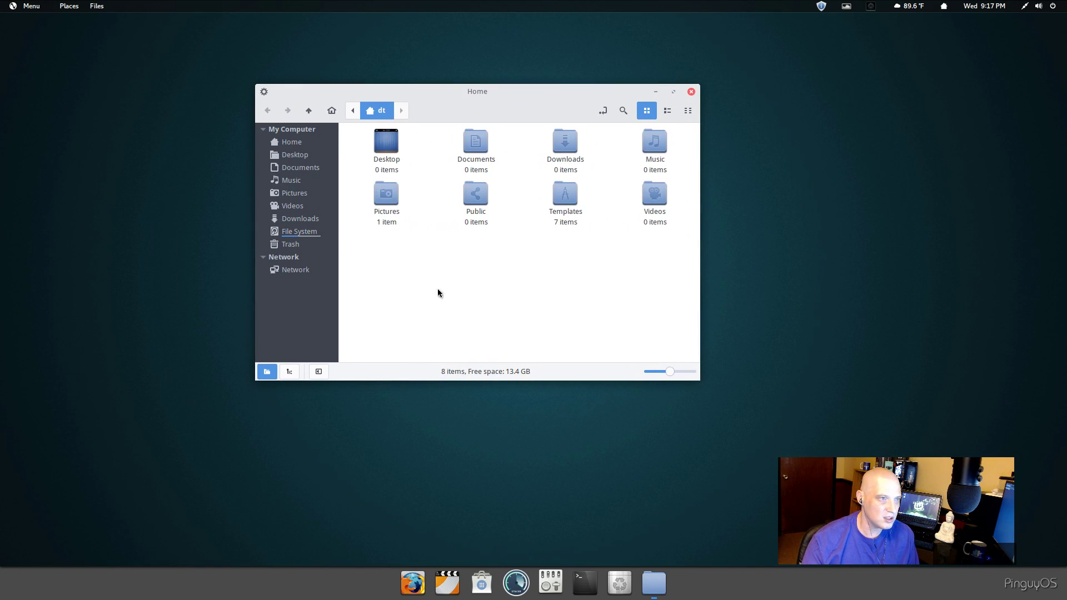
pyautogui.click(690, 92)
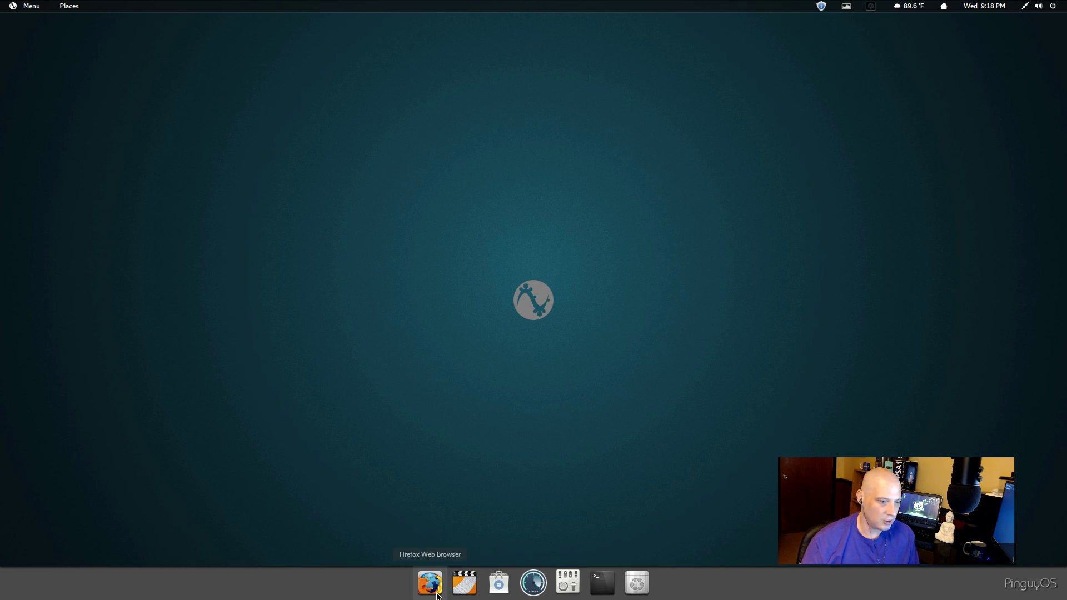
# Open the Software store, look over its featured applications and categories, and close it
pyautogui.click(508, 582)
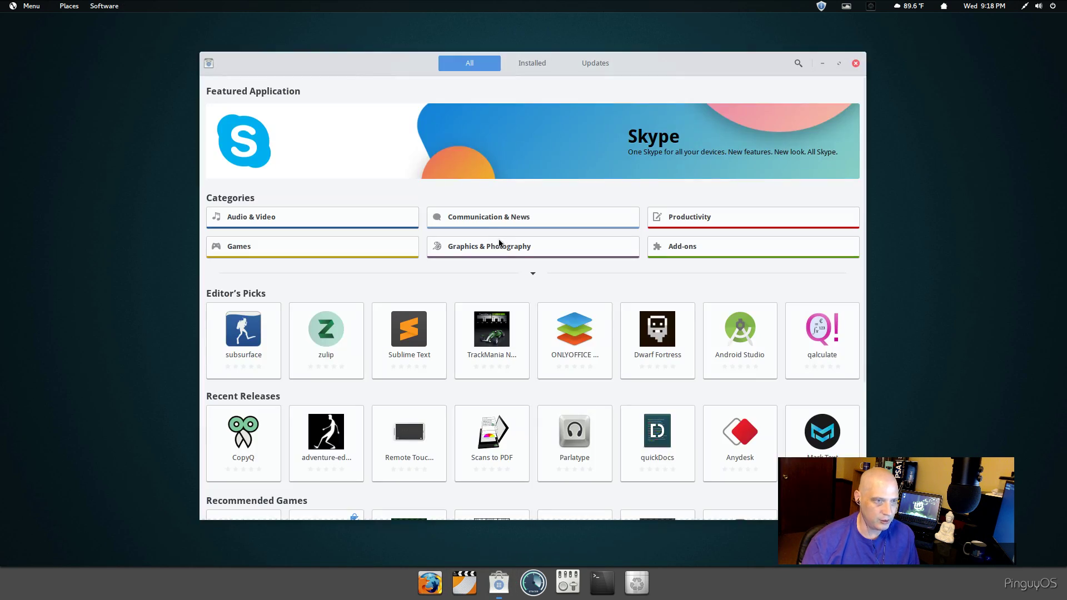
pyautogui.click(856, 63)
# Open Stacer and examine its dashboard, startup apps, system cleaner, services and processes
pyautogui.click(532, 584)
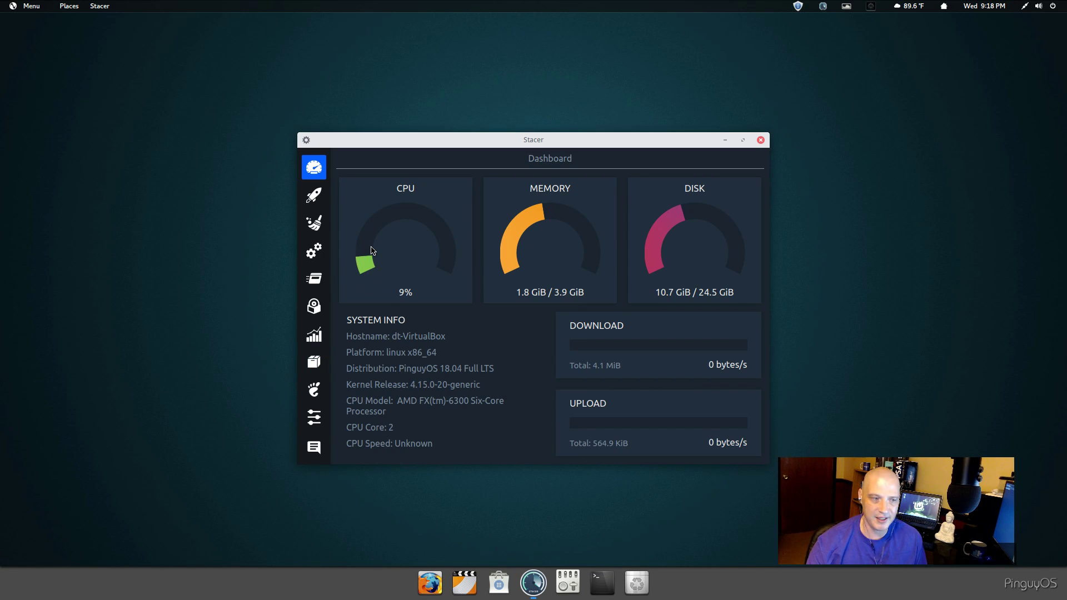
pyautogui.moveTo(442, 144); pyautogui.dragTo(402, 140)
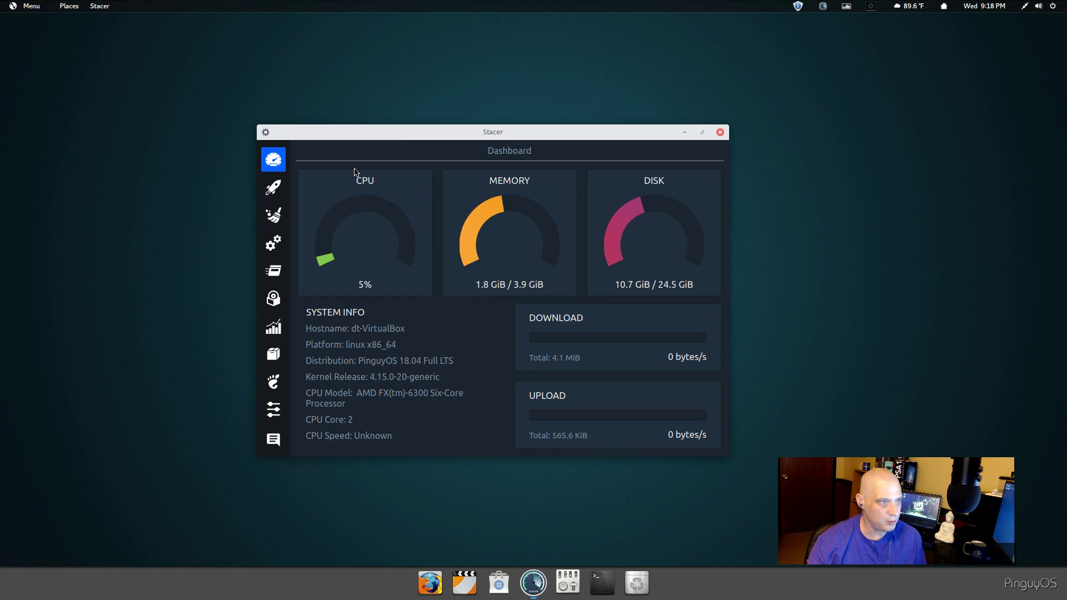
pyautogui.click(277, 189)
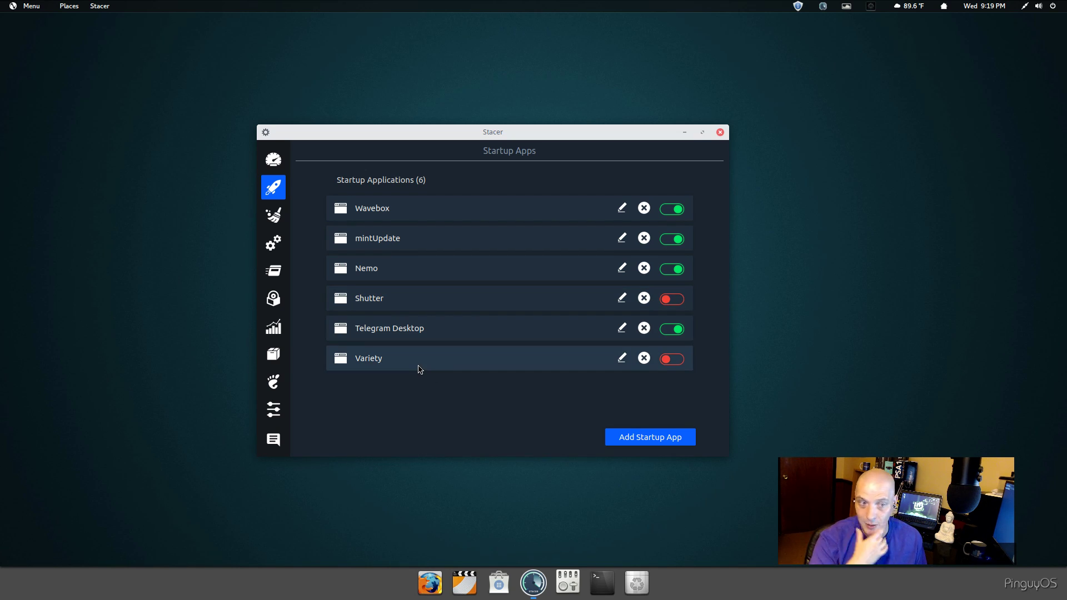
pyautogui.click(269, 220)
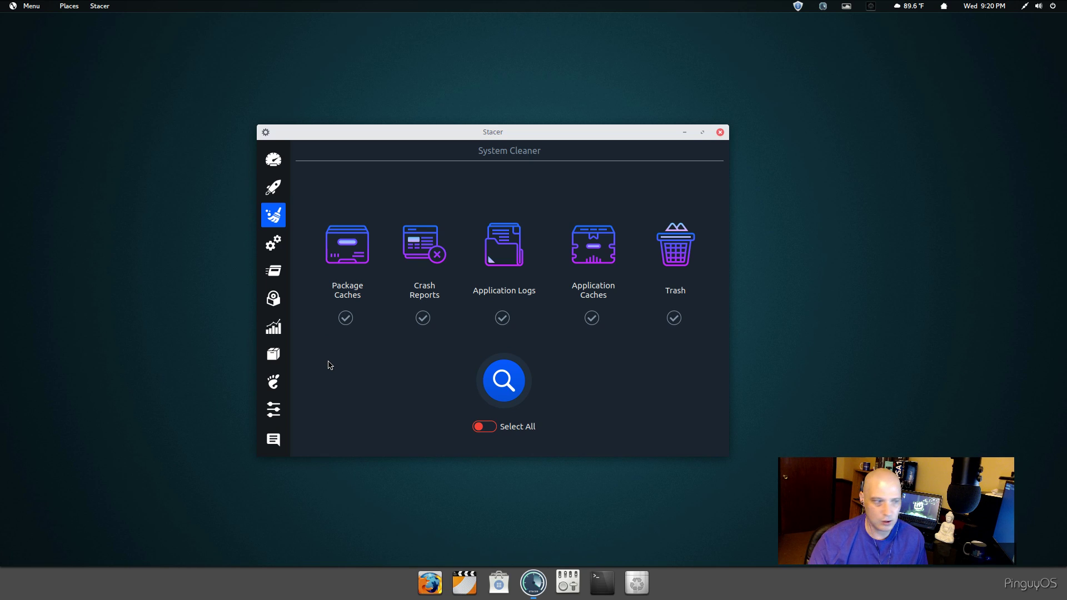
pyautogui.click(272, 242)
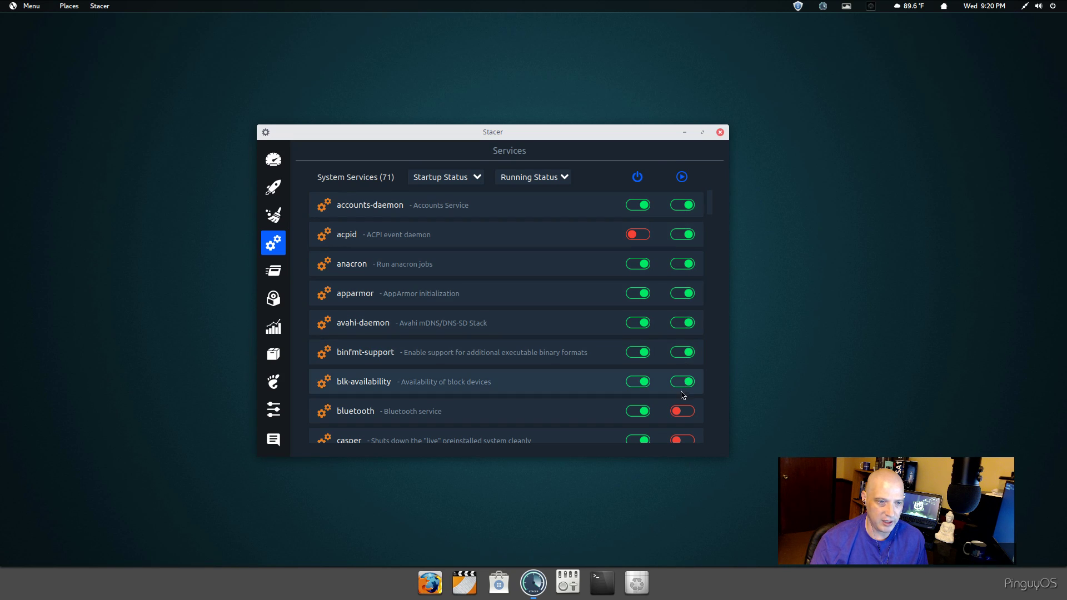
pyautogui.click(270, 276)
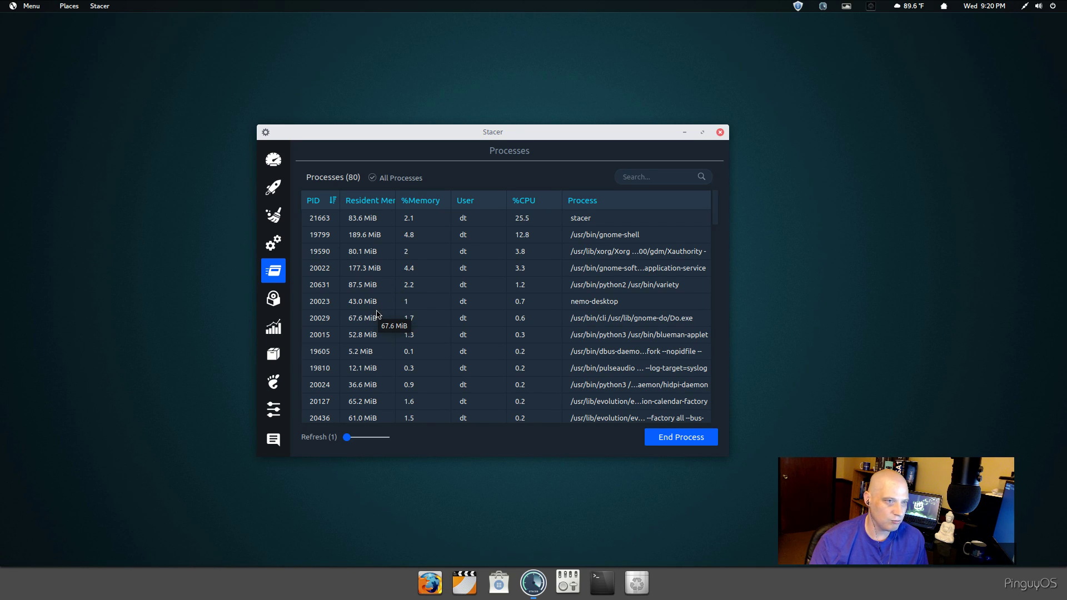
# Look through the installed packages in Stacer's Uninstaller and return to the start of the list
pyautogui.click(274, 300)
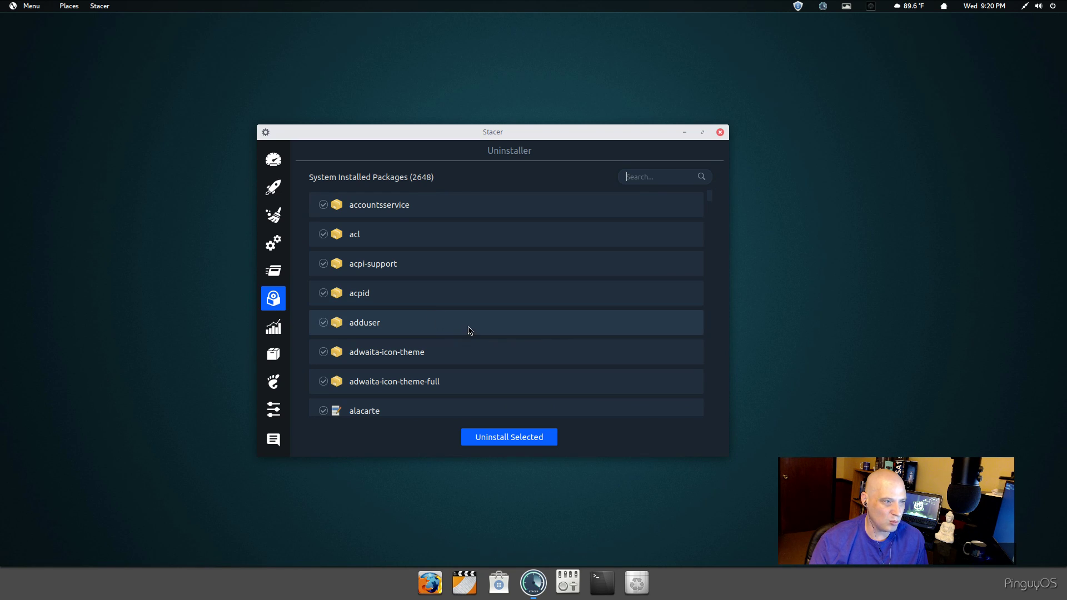
pyautogui.scroll(-7, 470, 331)
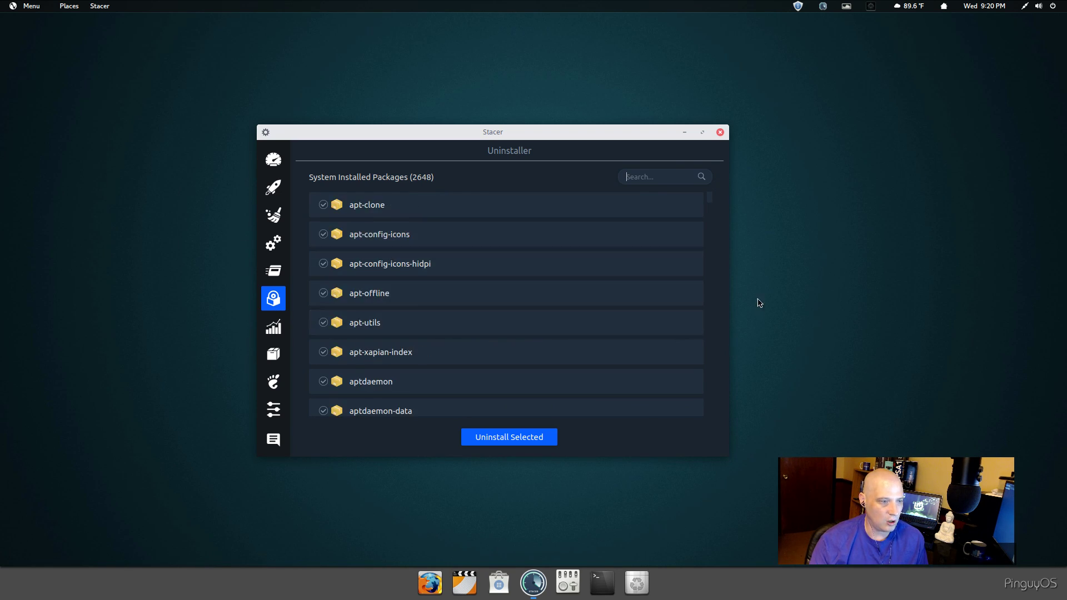
pyautogui.moveTo(713, 199)
pyautogui.mouseDown()
pyautogui.moveTo(711, 410)
pyautogui.moveTo(697, 231)
pyautogui.mouseUp()
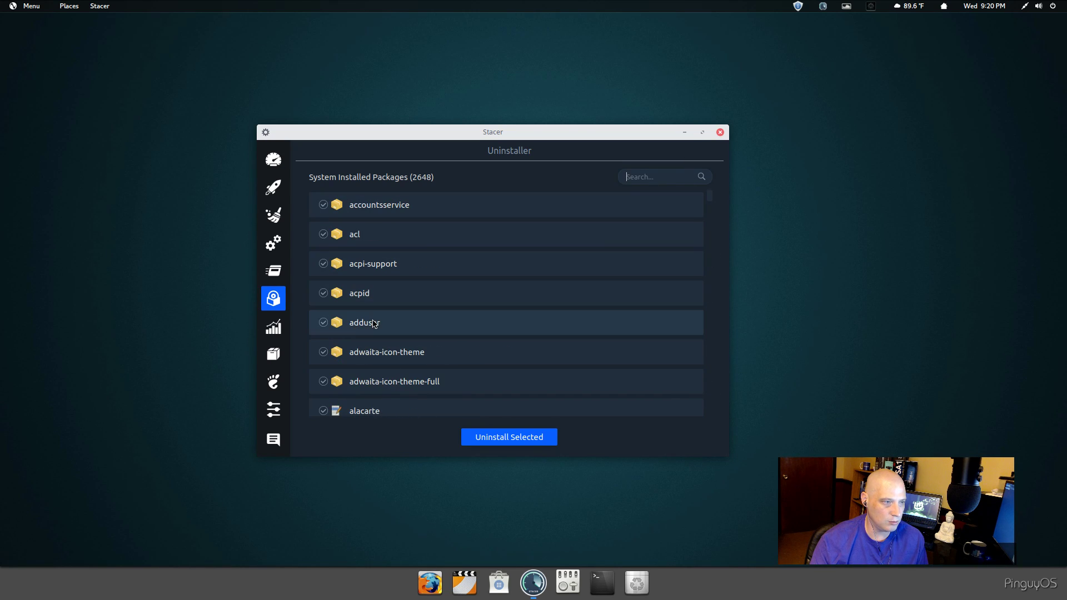
# Examine Stacer's Resources, APT Repository Manager, Gnome Settings, Settings and feedback form, and close Stacer
pyautogui.click(273, 327)
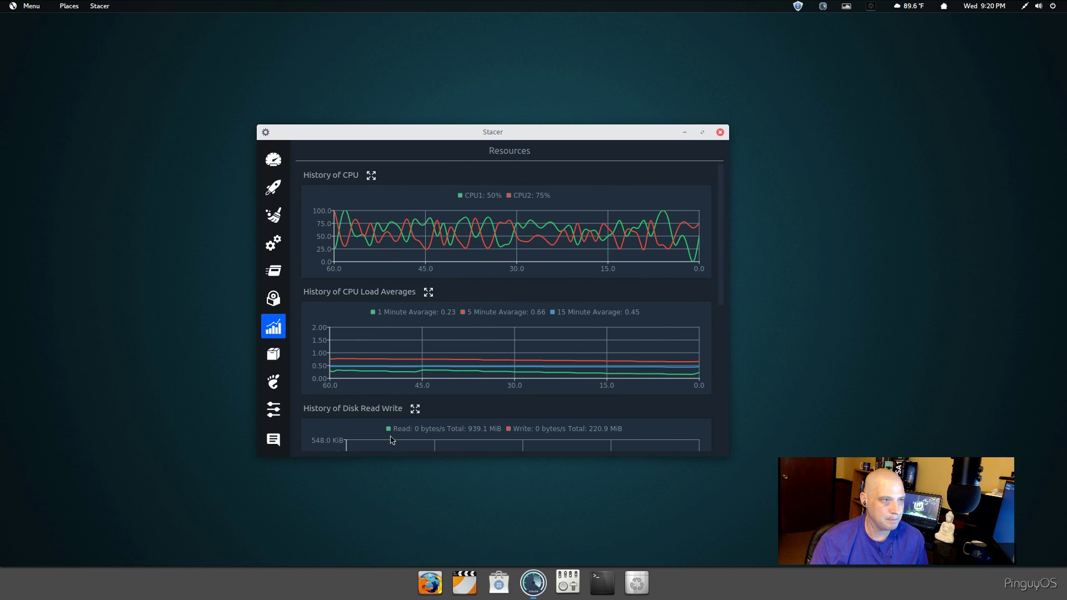
pyautogui.click(273, 354)
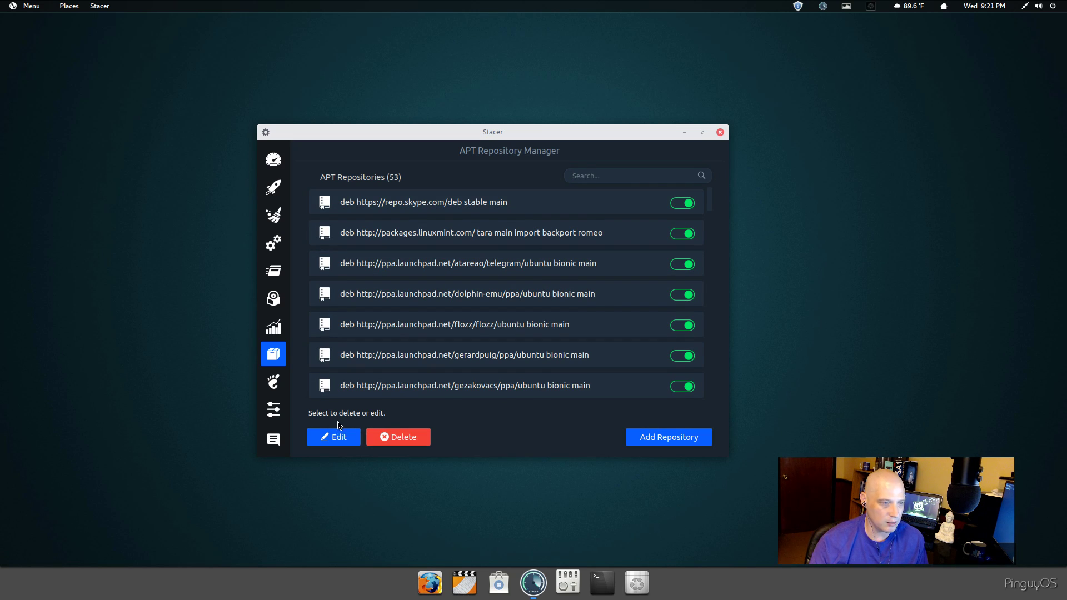
pyautogui.click(273, 382)
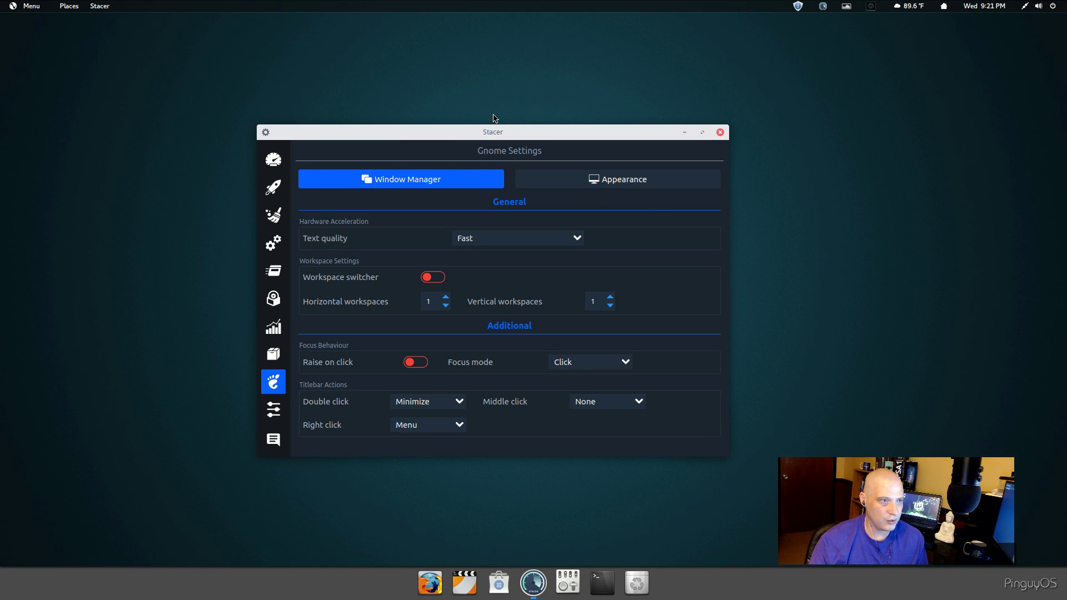
pyautogui.click(274, 410)
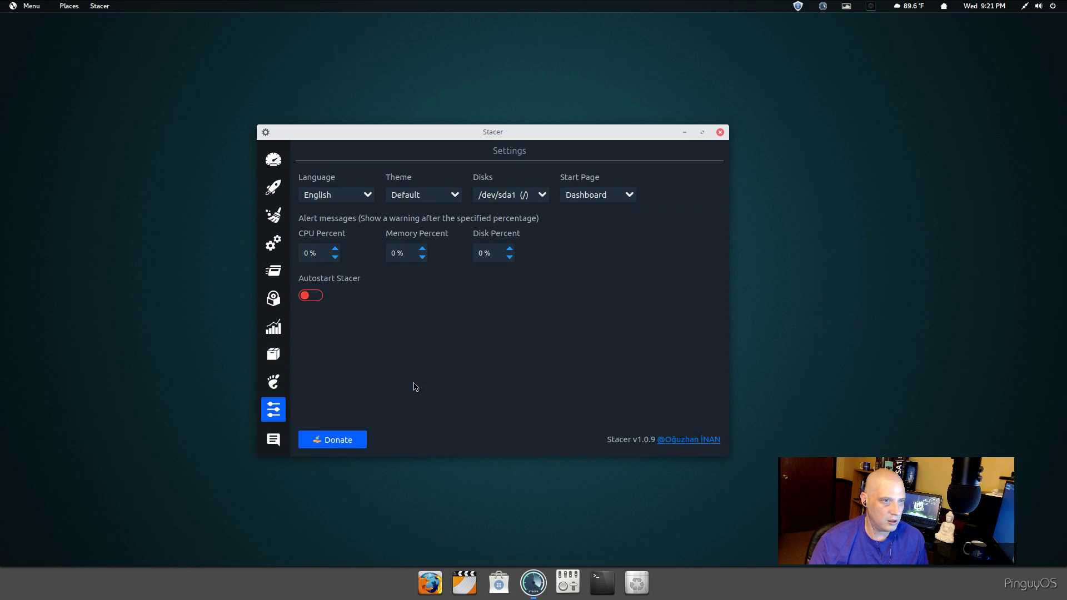
pyautogui.click(273, 440)
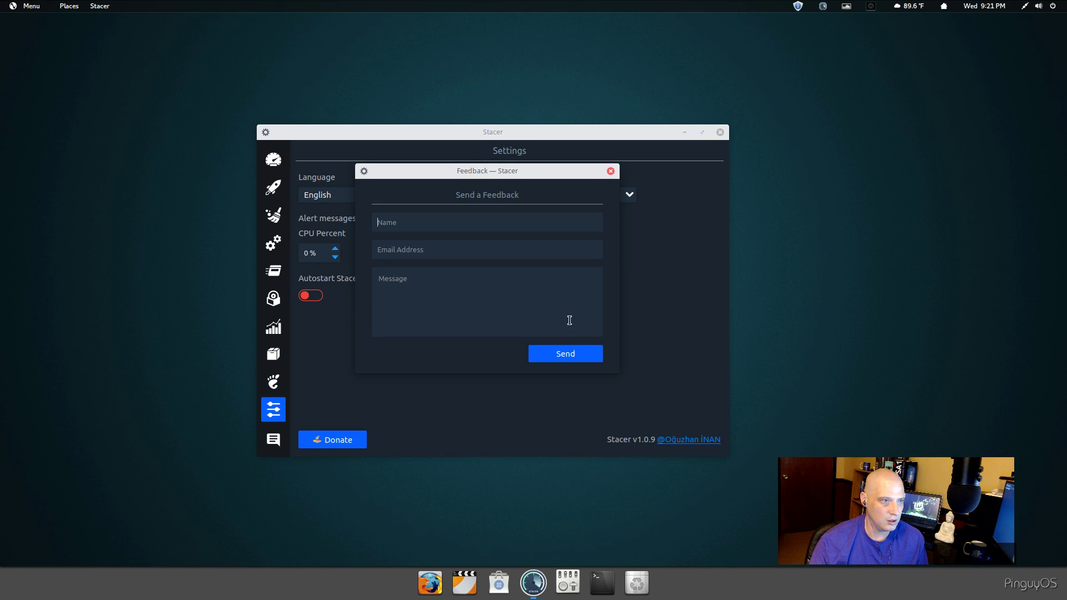
pyautogui.click(611, 171)
pyautogui.click(720, 134)
pyautogui.click(550, 284)
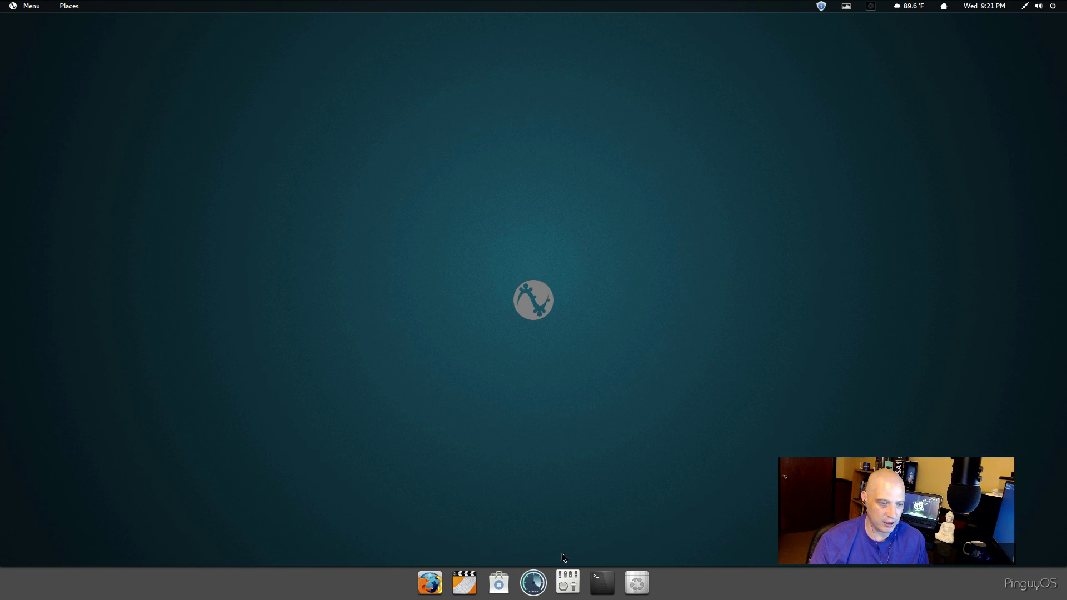
# Open Tweaks, move its window toward the upper right, and set the Applications theme to Pinguy-Darker
pyautogui.click(567, 581)
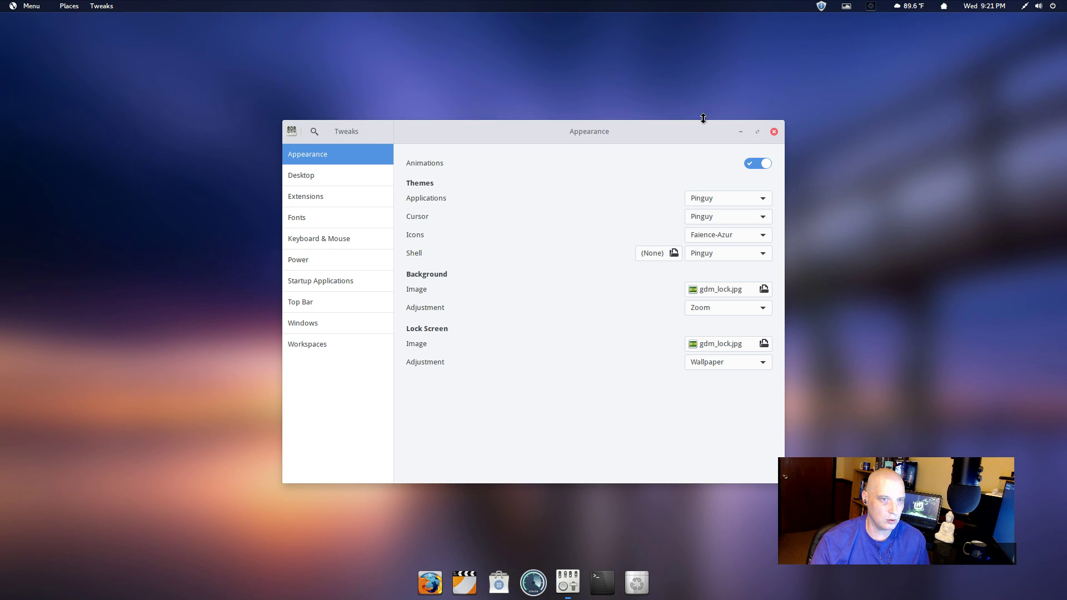
pyautogui.moveTo(682, 131); pyautogui.dragTo(859, 105)
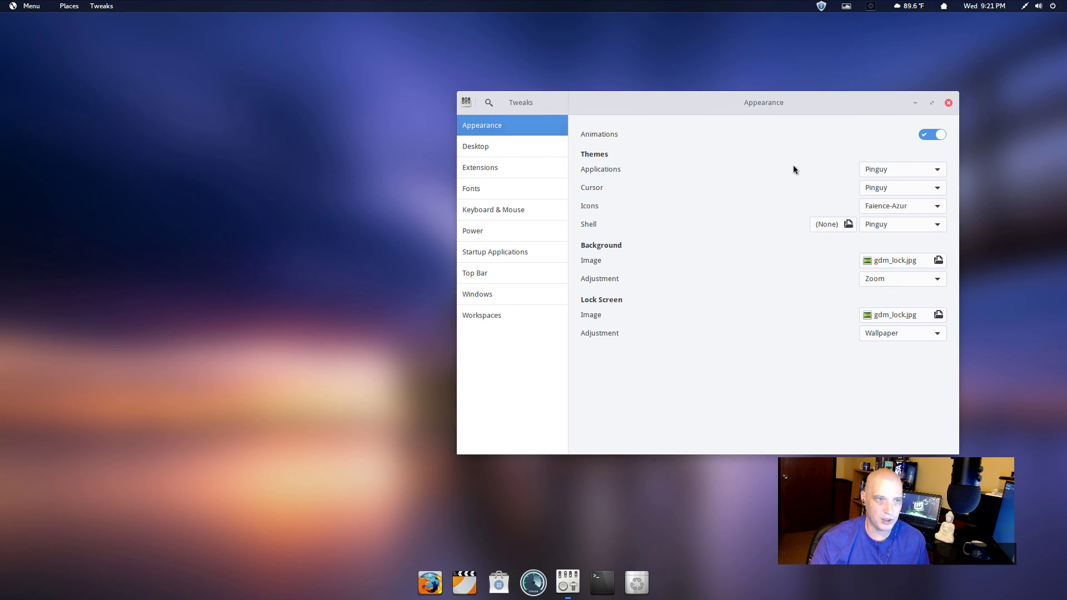
pyautogui.click(892, 168)
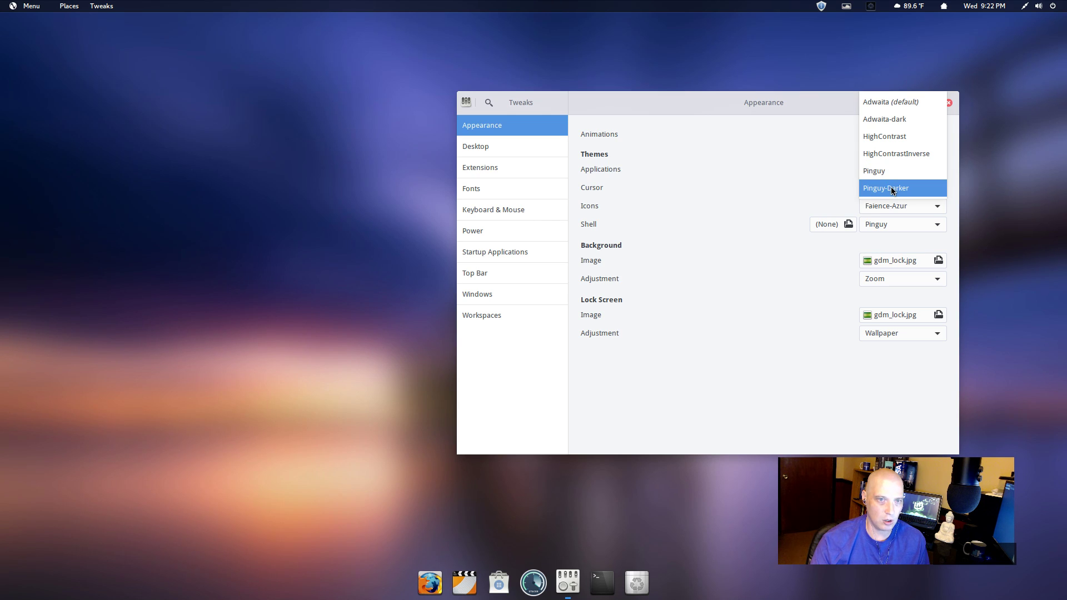
pyautogui.press('Escape')
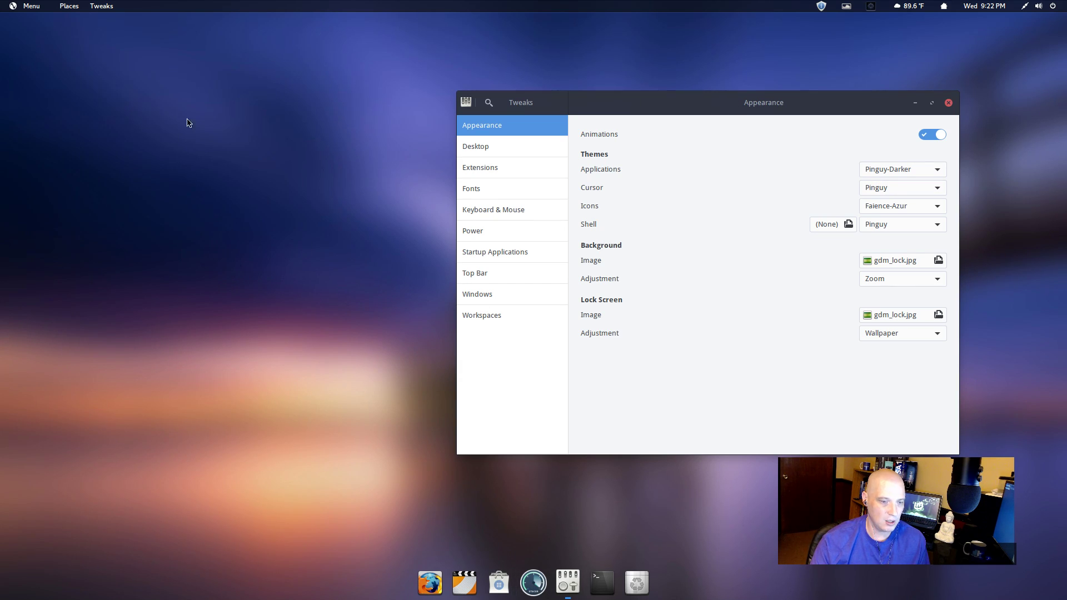
# Open the Files application, place its Home window beside Tweaks, and compare how the theme looks in both windows
pyautogui.click(21, 6)
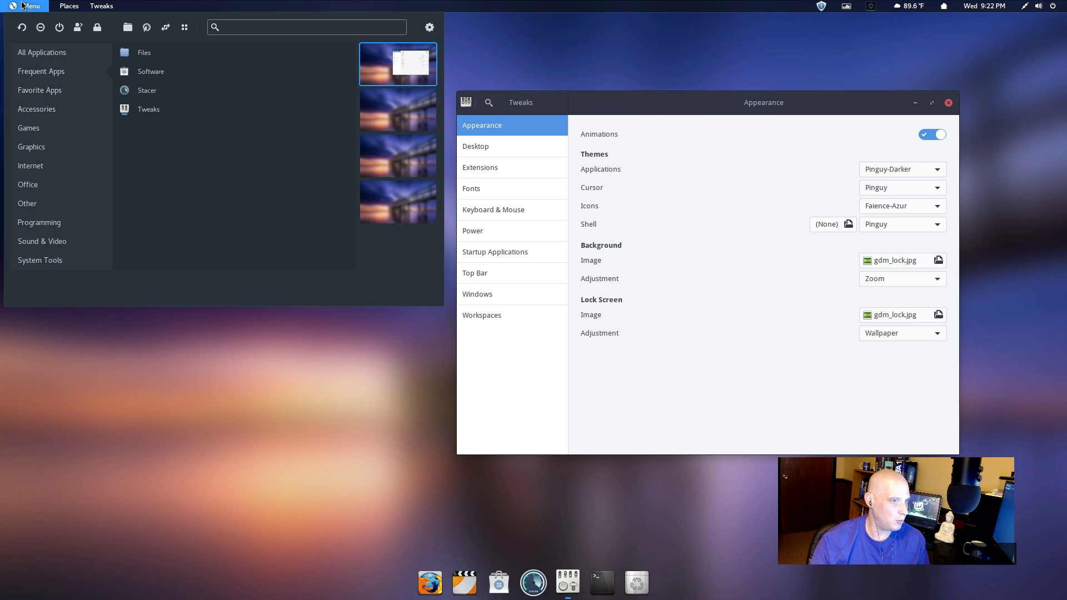
pyautogui.click(144, 56)
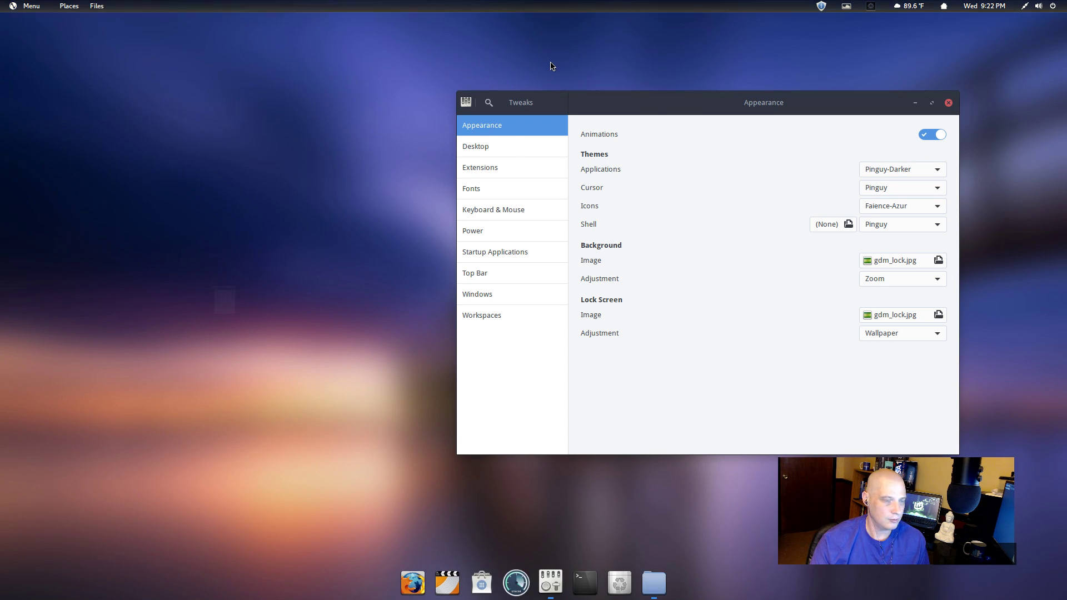
pyautogui.moveTo(359, 20); pyautogui.dragTo(293, 196)
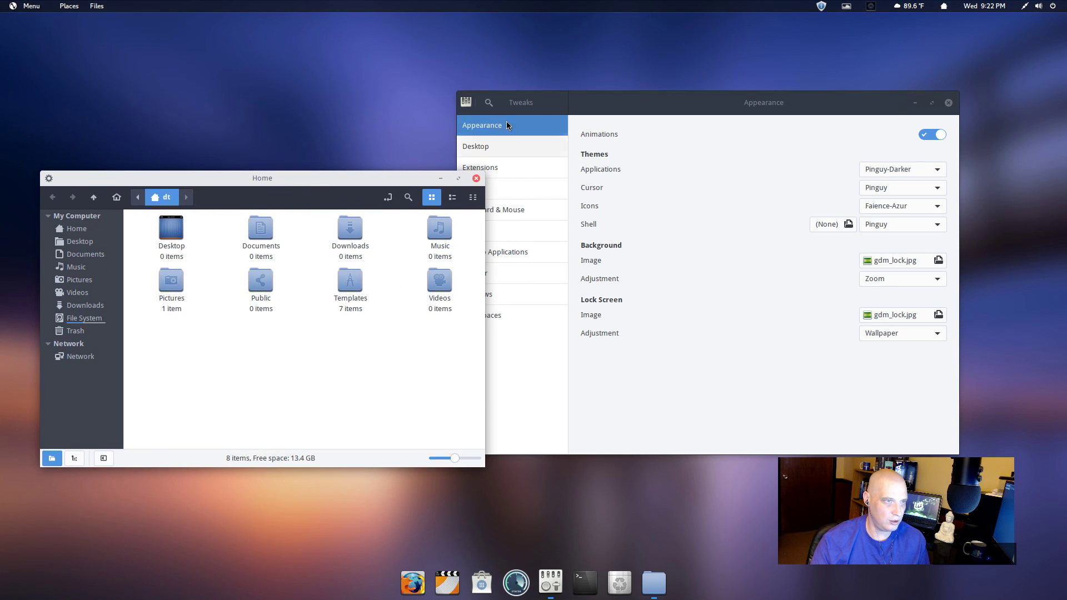
pyautogui.click(595, 103)
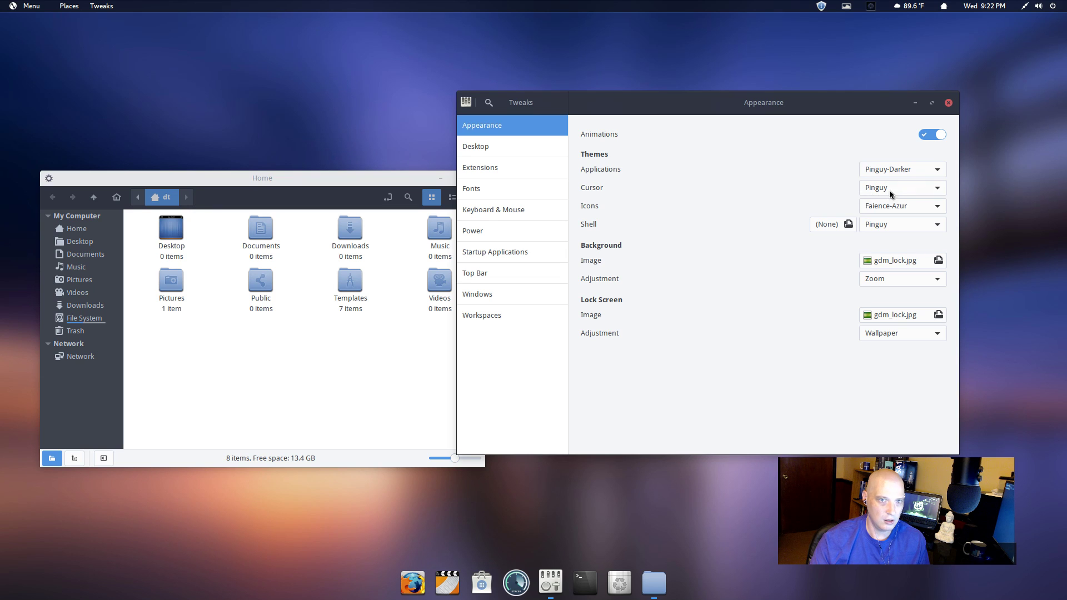
pyautogui.click(383, 178)
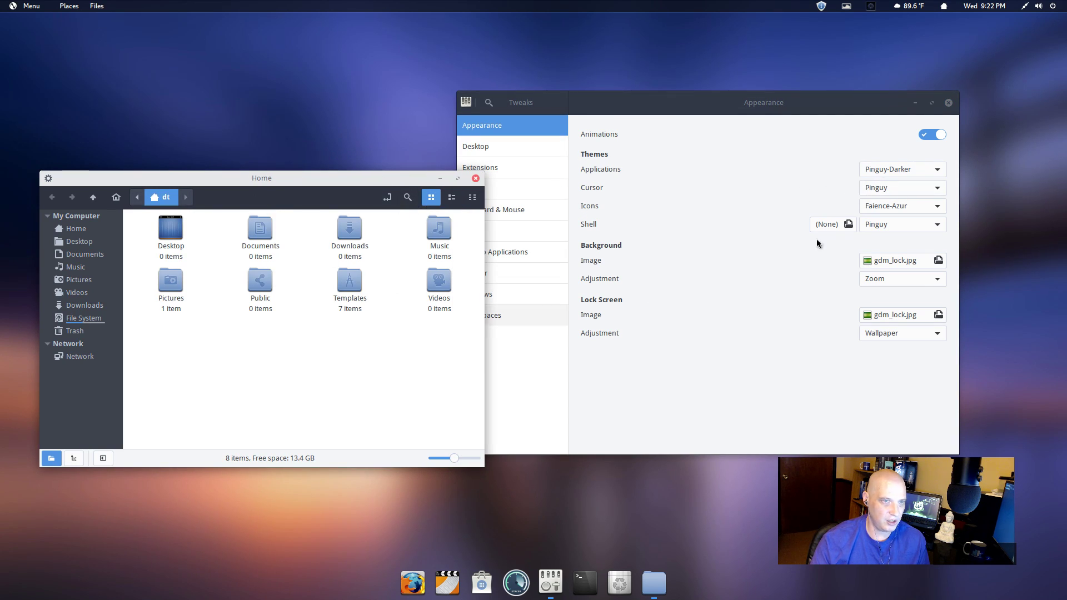
# Switch the Applications theme back to Pinguy and move the Home window slightly lower
pyautogui.click(881, 171)
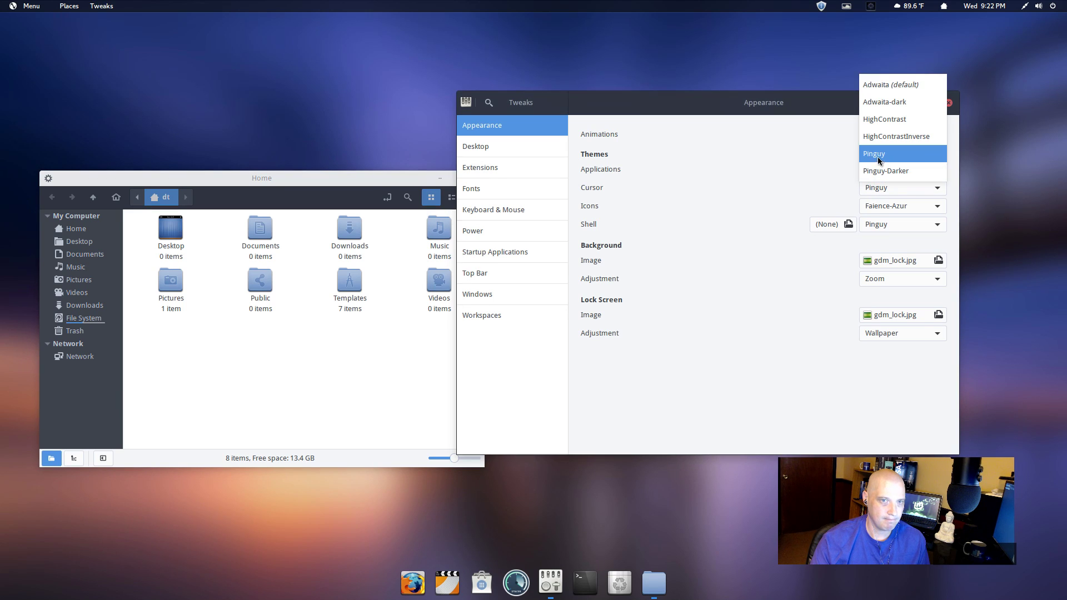
pyautogui.click(878, 158)
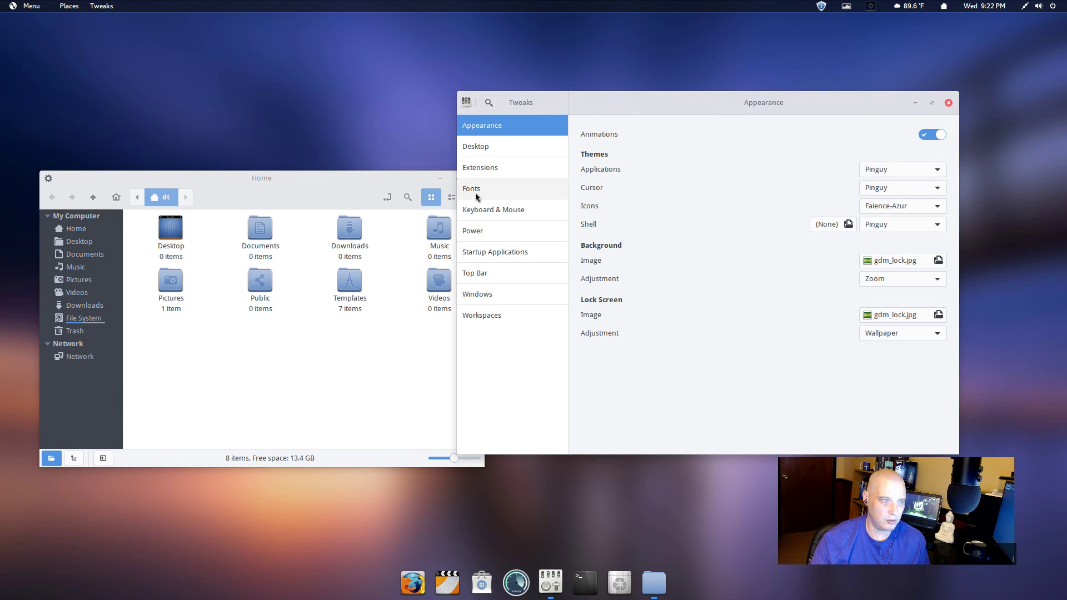
pyautogui.moveTo(374, 182); pyautogui.dragTo(375, 233)
# Apply the Pinguy-Darker Applications theme again and bring the Home window to the front
pyautogui.click(873, 169)
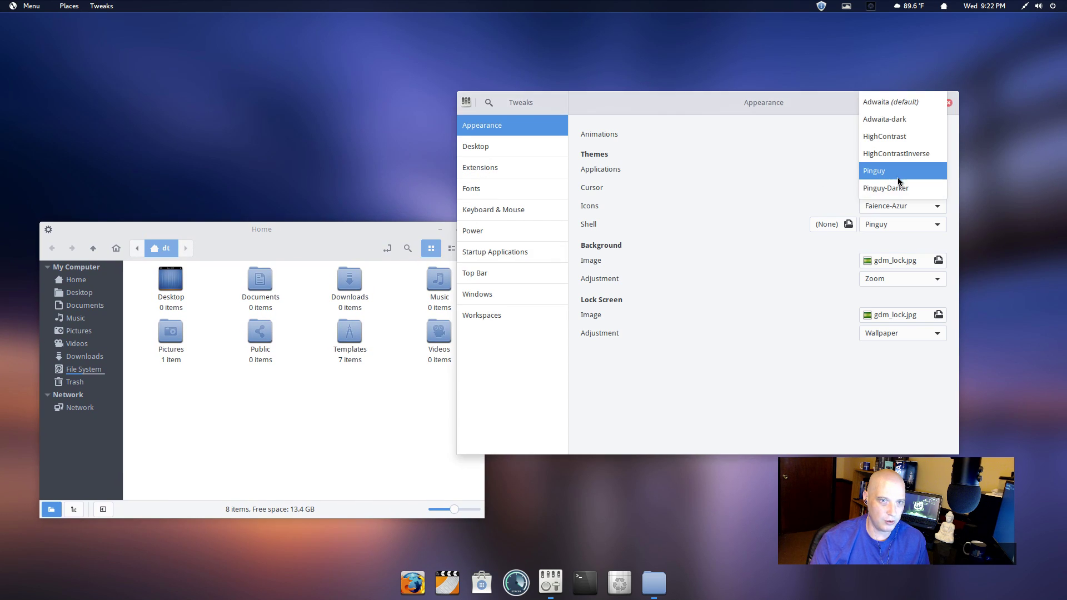
pyautogui.click(898, 189)
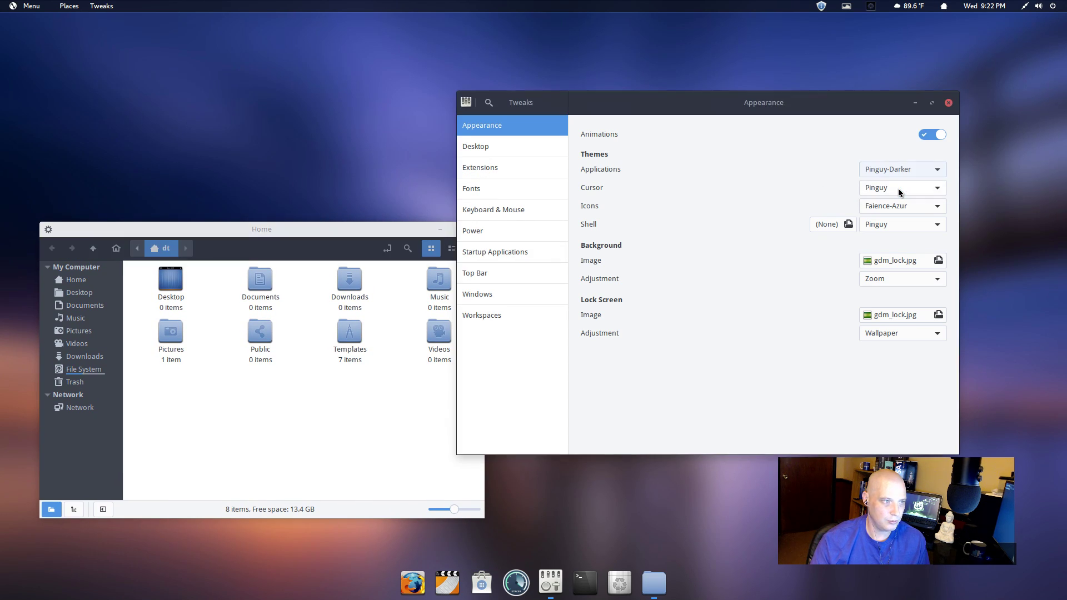
pyautogui.click(279, 228)
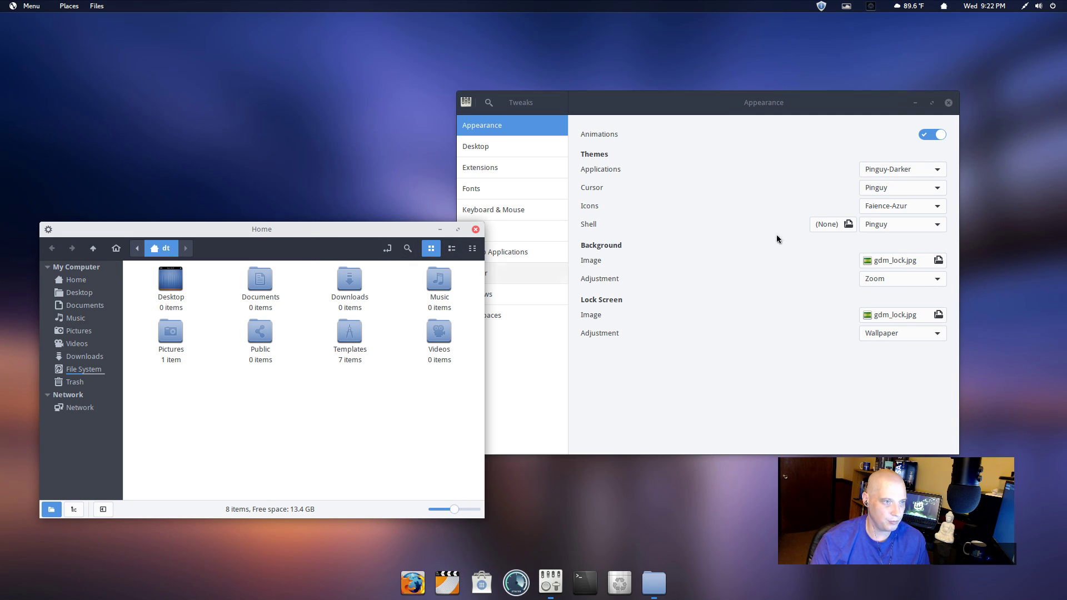
# Return the Applications theme to Pinguy and move the Home window clear of the Tweaks window
pyautogui.click(889, 170)
pyautogui.click(889, 170)
pyautogui.click(890, 170)
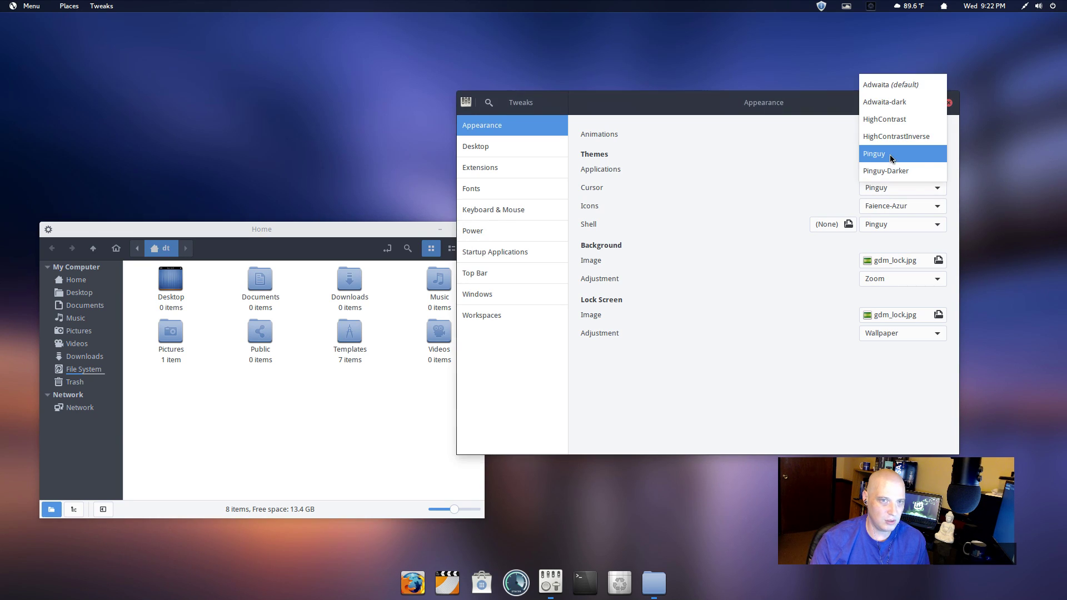
pyautogui.click(891, 156)
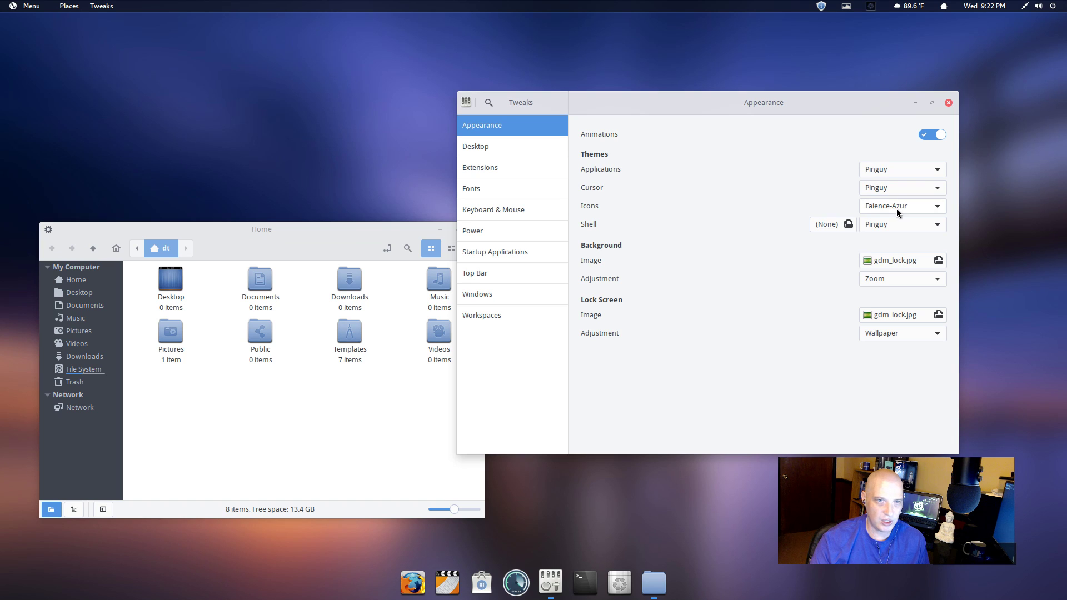
pyautogui.moveTo(350, 230); pyautogui.dragTo(323, 197)
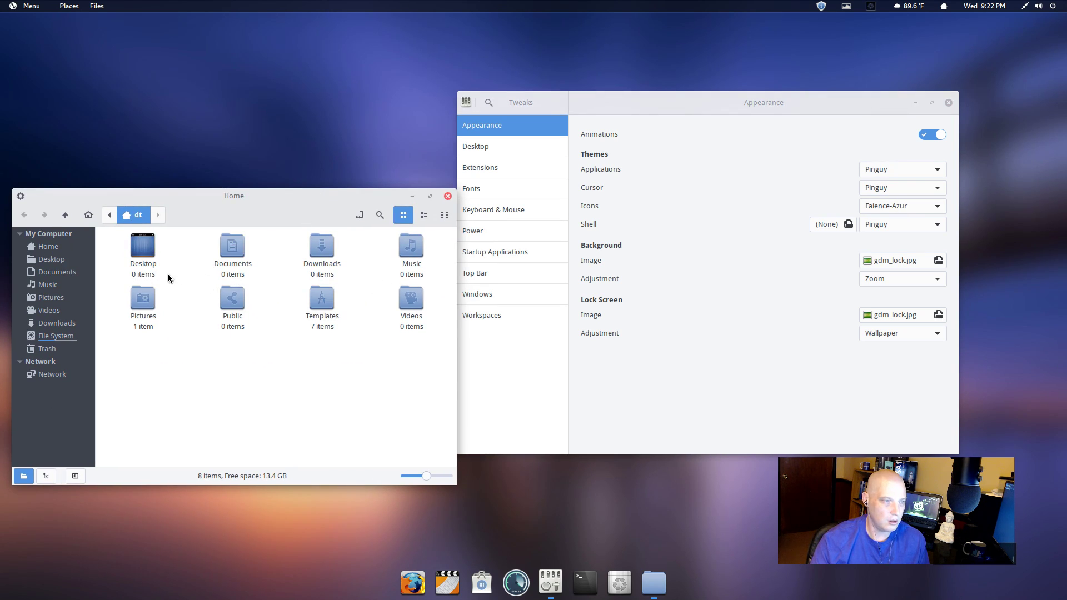
# Look through the available Icons and Shell themes without changing either one
pyautogui.click(902, 210)
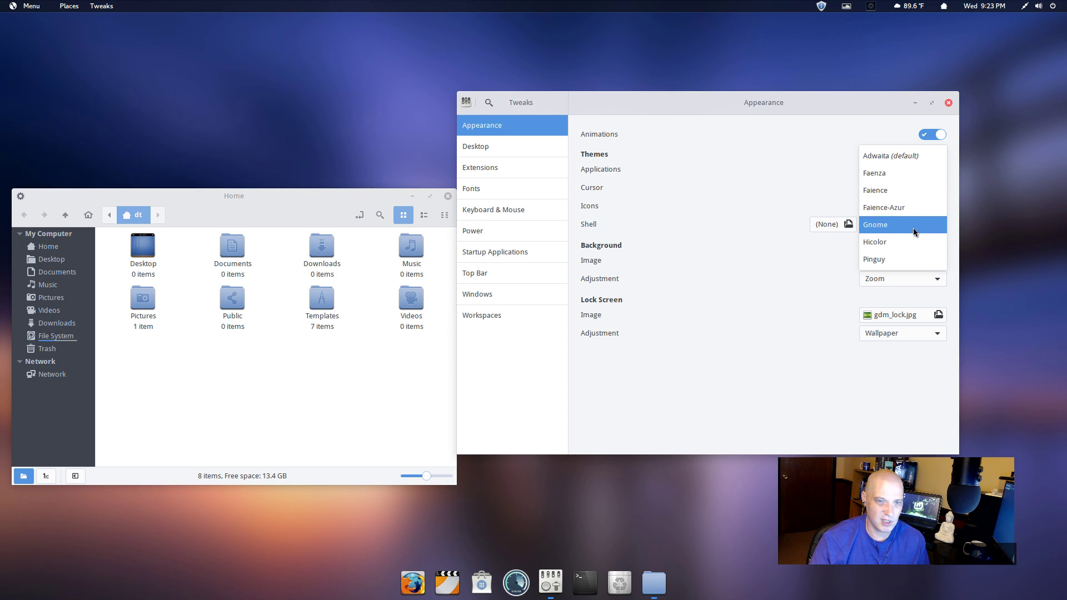
pyautogui.click(843, 395)
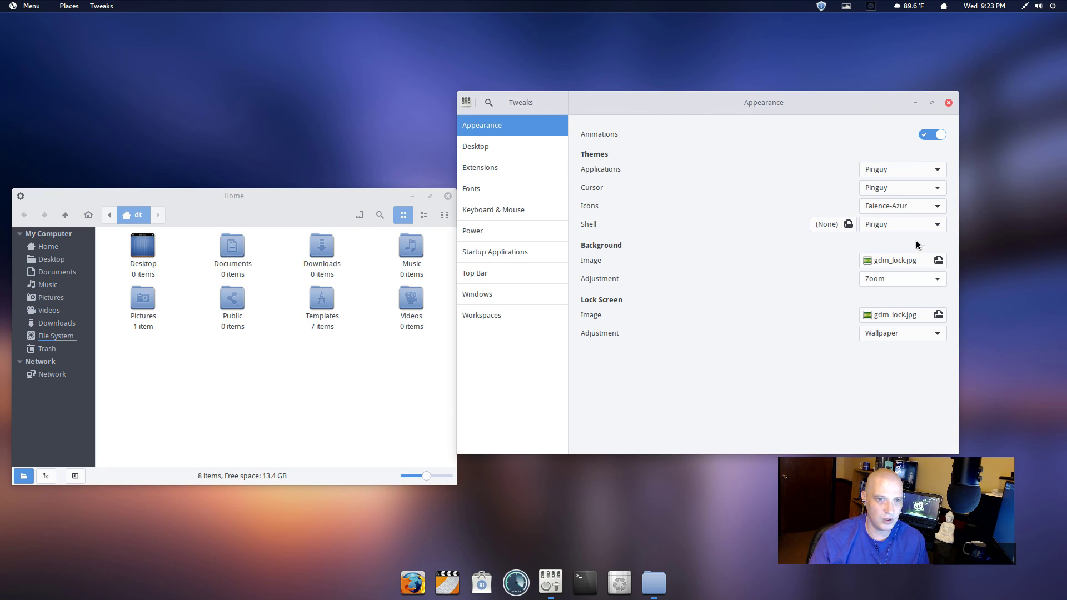
pyautogui.click(921, 224)
pyautogui.click(921, 224)
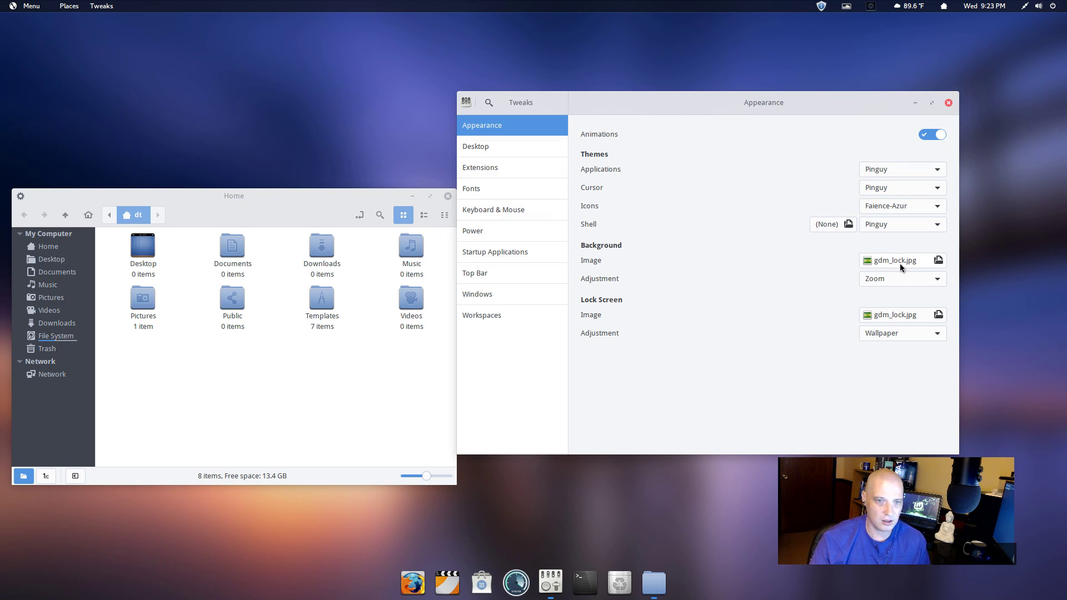
# Turn off Show Icons in the Desktop settings of Tweaks
pyautogui.click(502, 147)
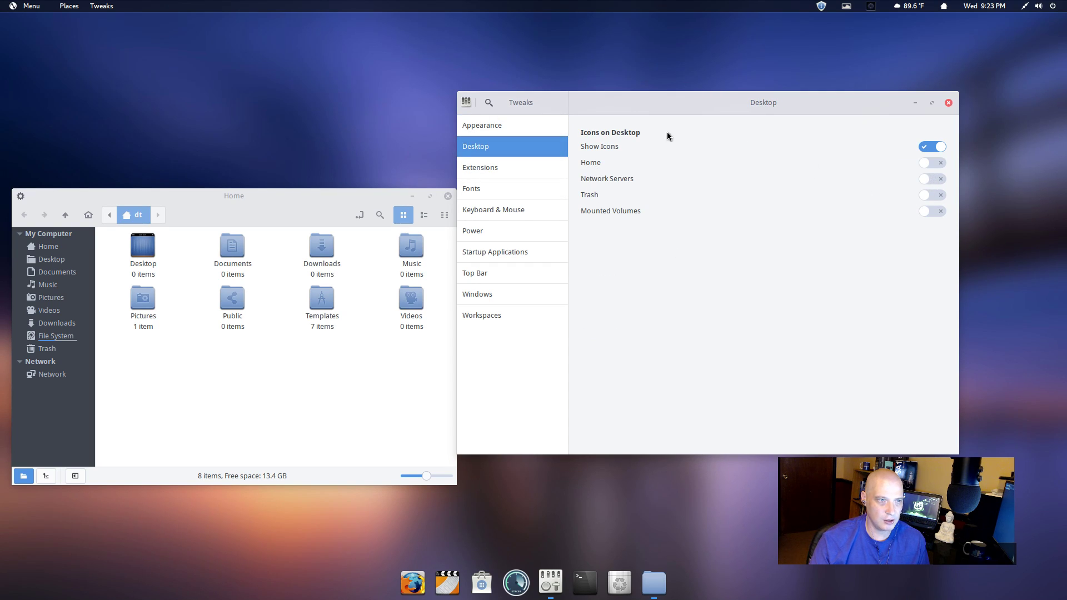
pyautogui.click(928, 147)
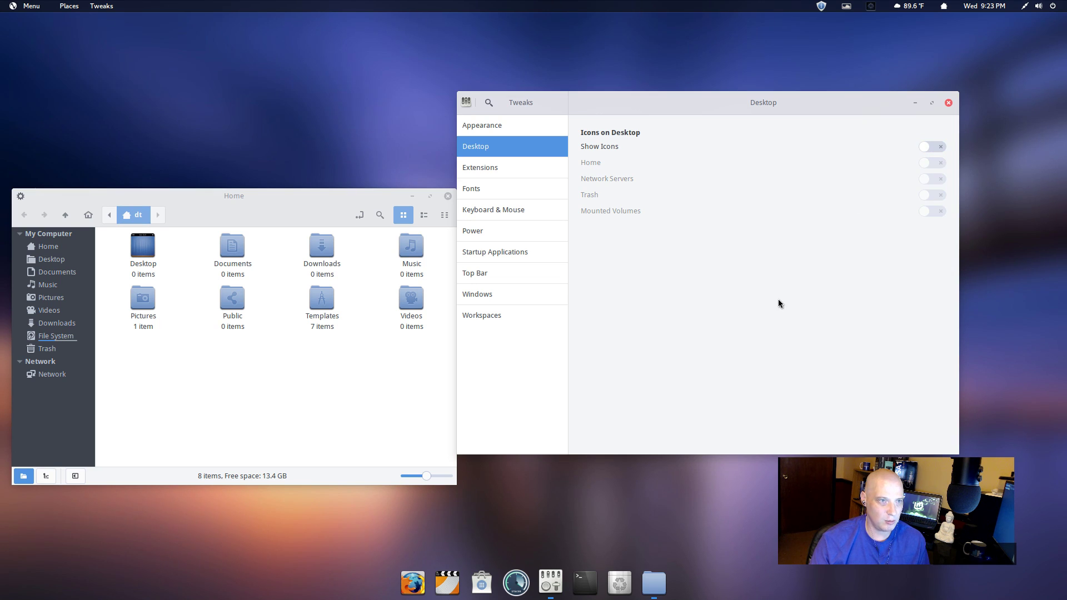
# Look through the list of GNOME Shell extensions in Tweaks and return to its start
pyautogui.click(502, 173)
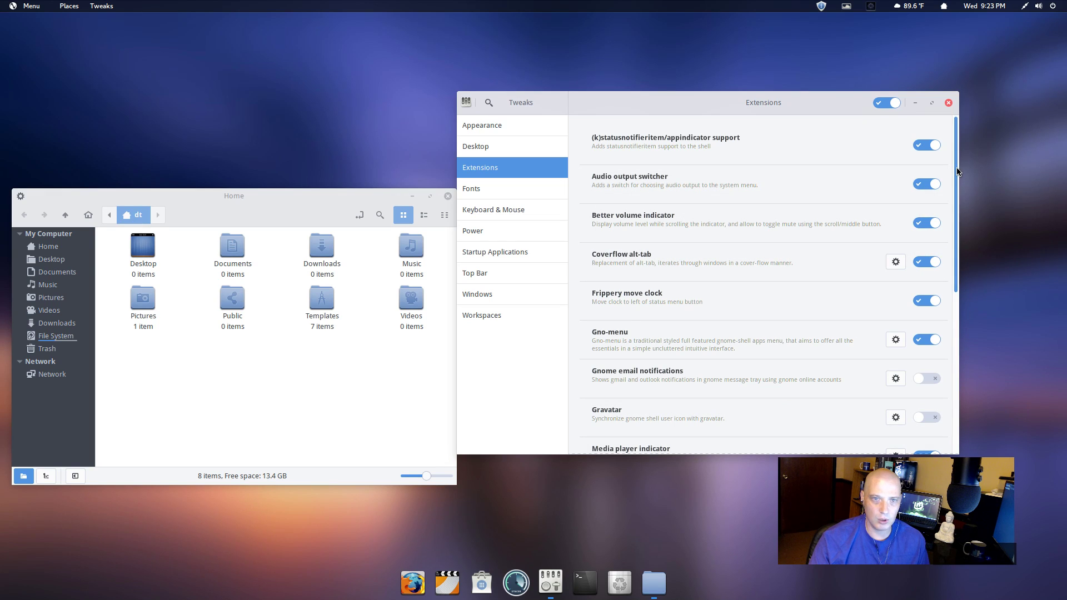
pyautogui.scroll(-2, 957, 189)
pyautogui.scroll(-5, 961, 230)
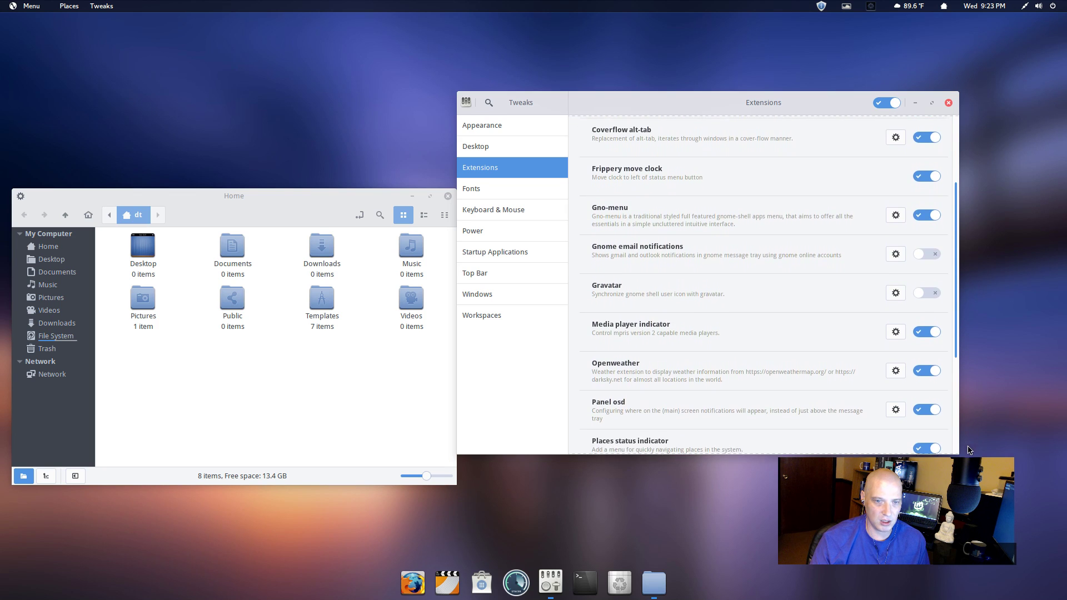
pyautogui.scroll(-2, 956, 361)
pyautogui.moveTo(956, 349); pyautogui.dragTo(952, 213)
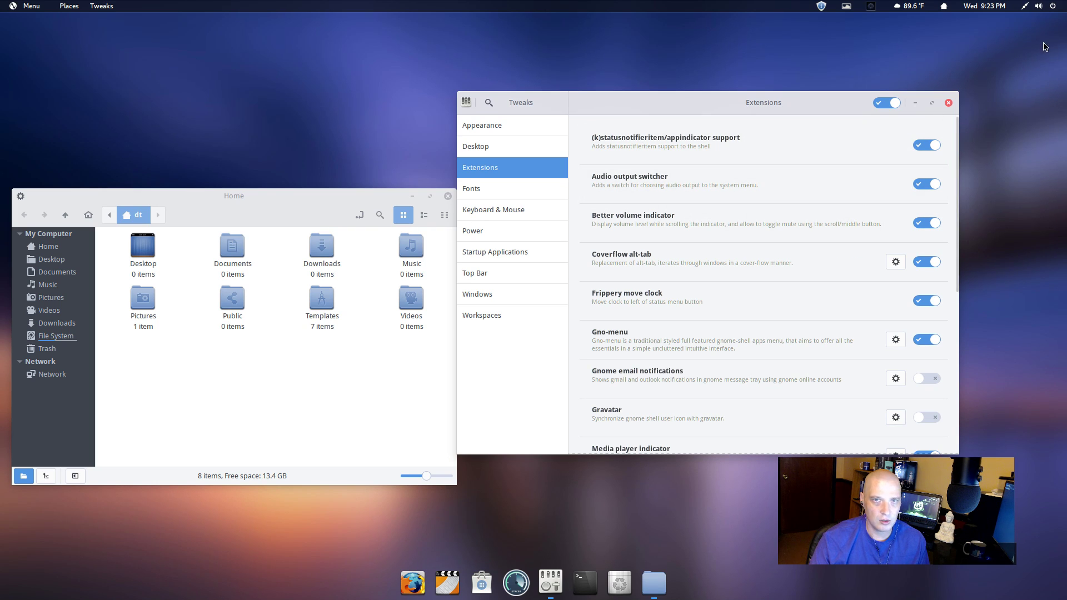
# Look at the system and wallpaper indicator menus, then check the available packages in Update Manager and close it
pyautogui.click(1038, 11)
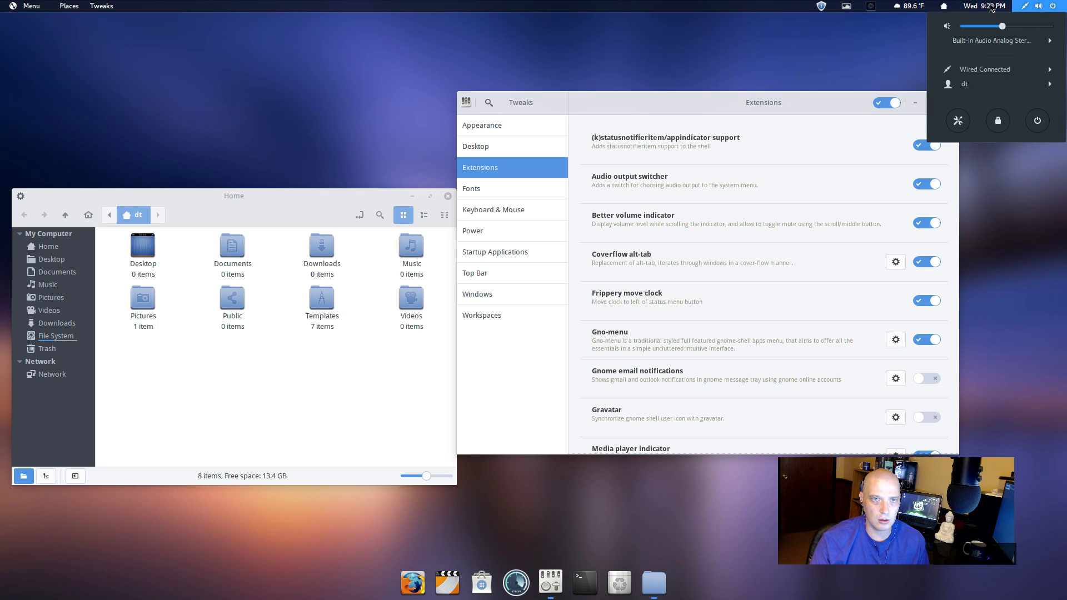
pyautogui.click(846, 6)
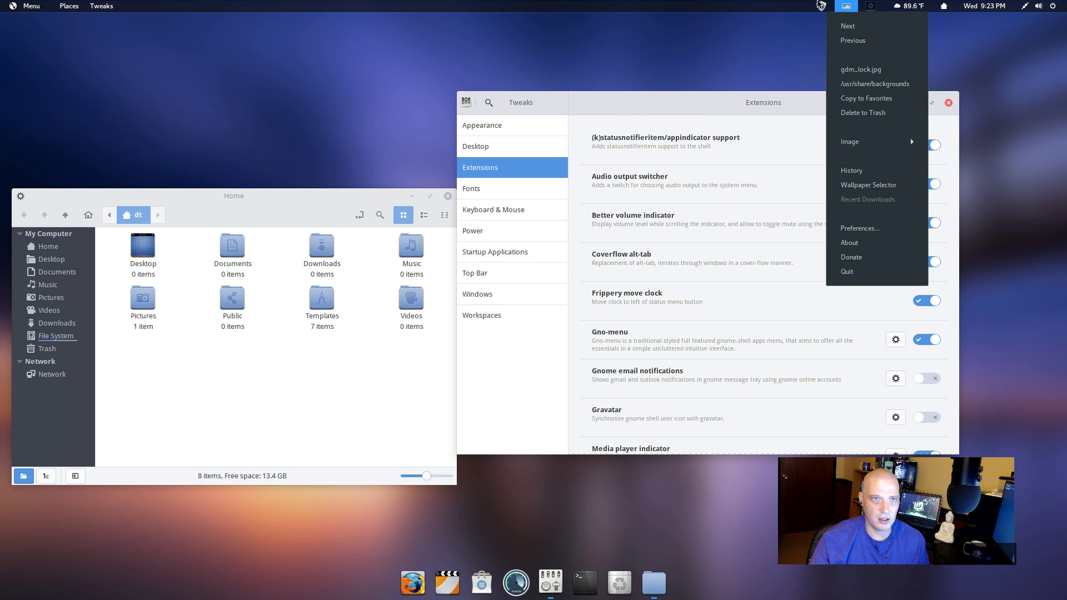
pyautogui.click(821, 5)
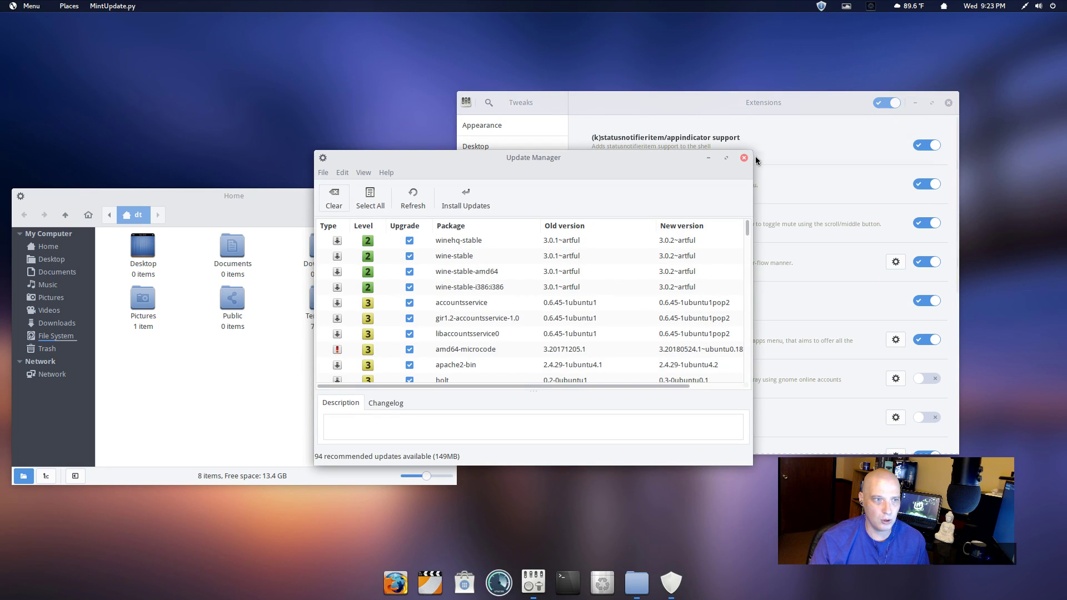
pyautogui.hotkey('alt', 'F4')
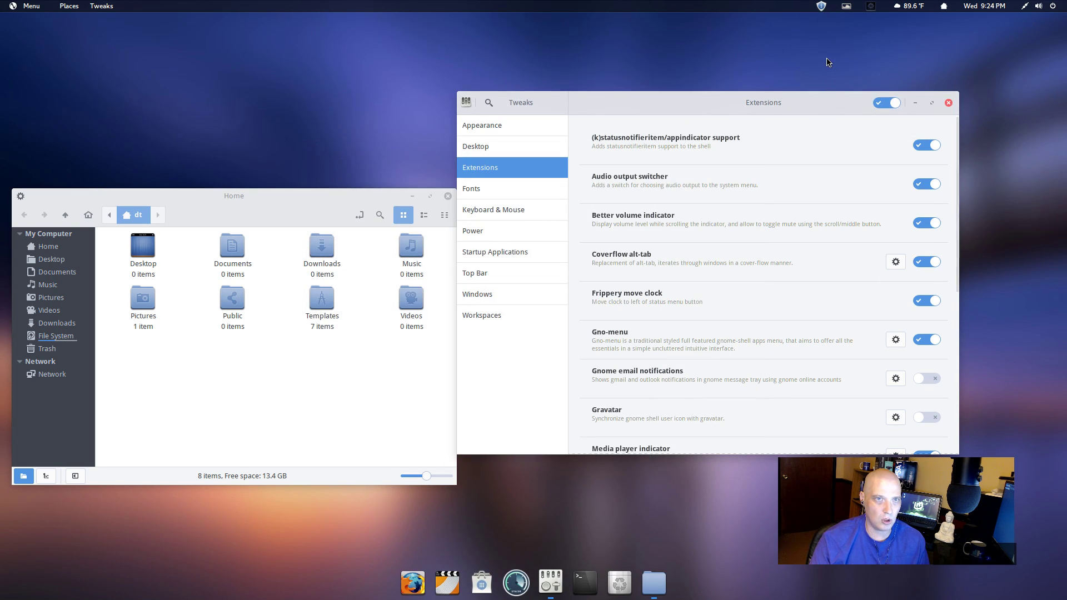
pyautogui.click(821, 7)
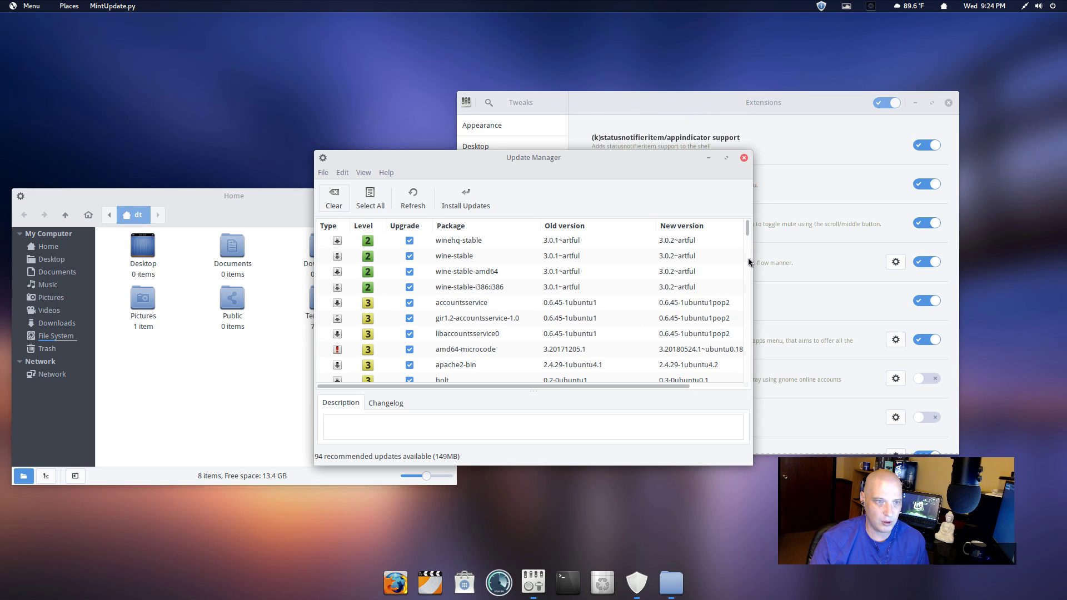
pyautogui.click(743, 157)
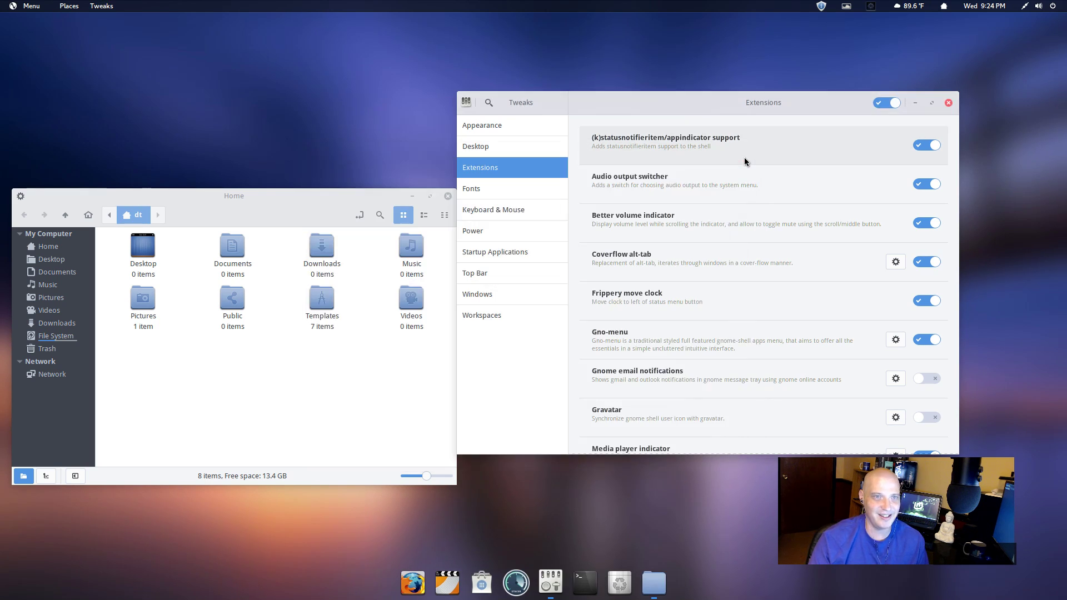
# View the About information of the Variety wallpaper changer and close it
pyautogui.click(846, 8)
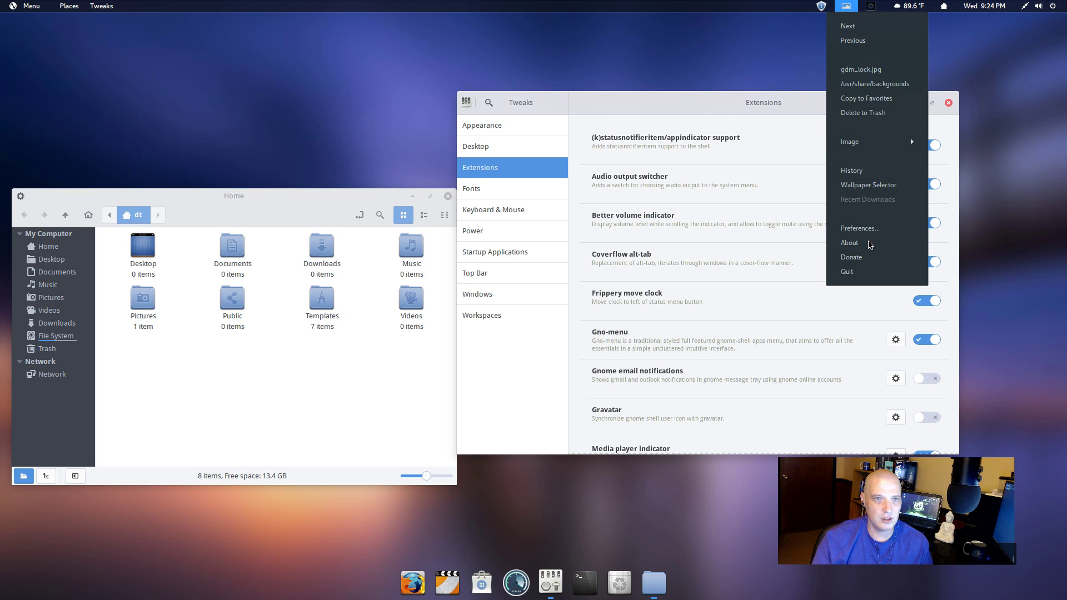
pyautogui.click(849, 242)
pyautogui.moveTo(184, 29); pyautogui.dragTo(522, 133)
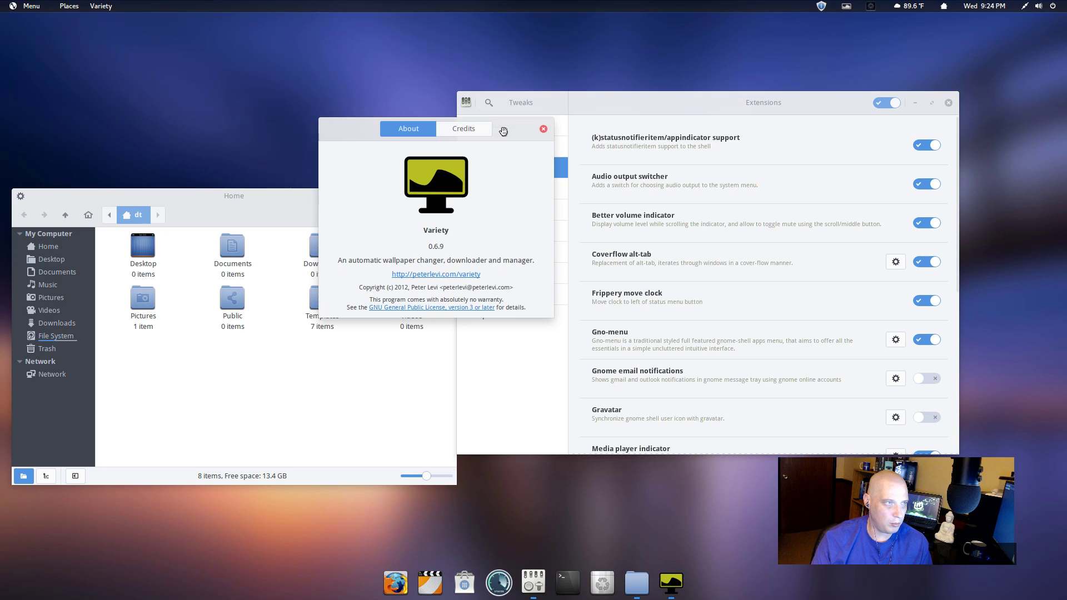
pyautogui.click(542, 130)
# Search for "nemo" in the search launcher, then clear the query and close the launcher
pyautogui.click(870, 9)
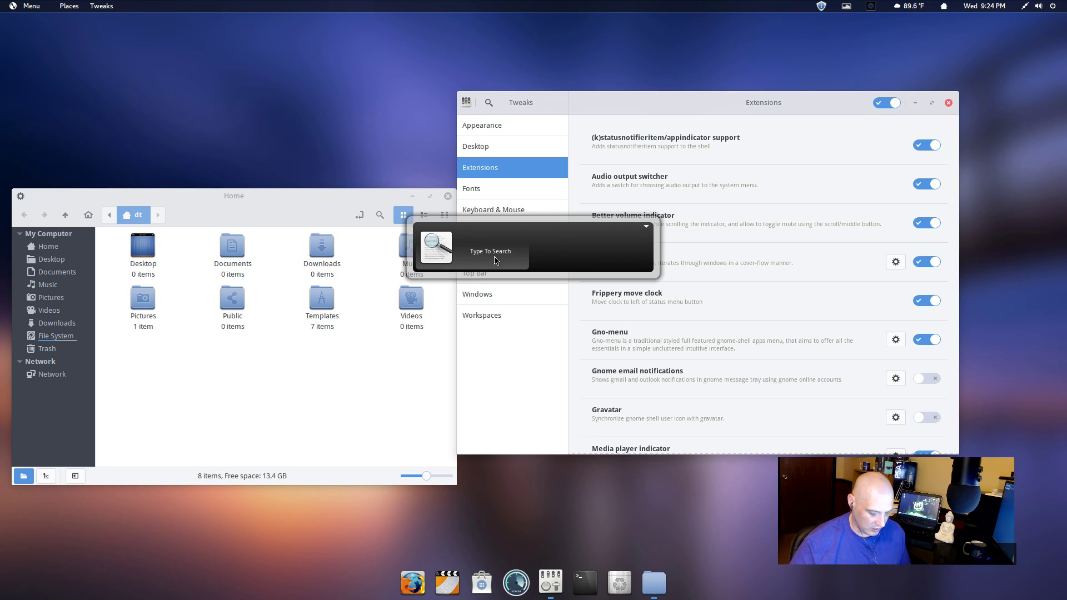
pyautogui.write('nemo')
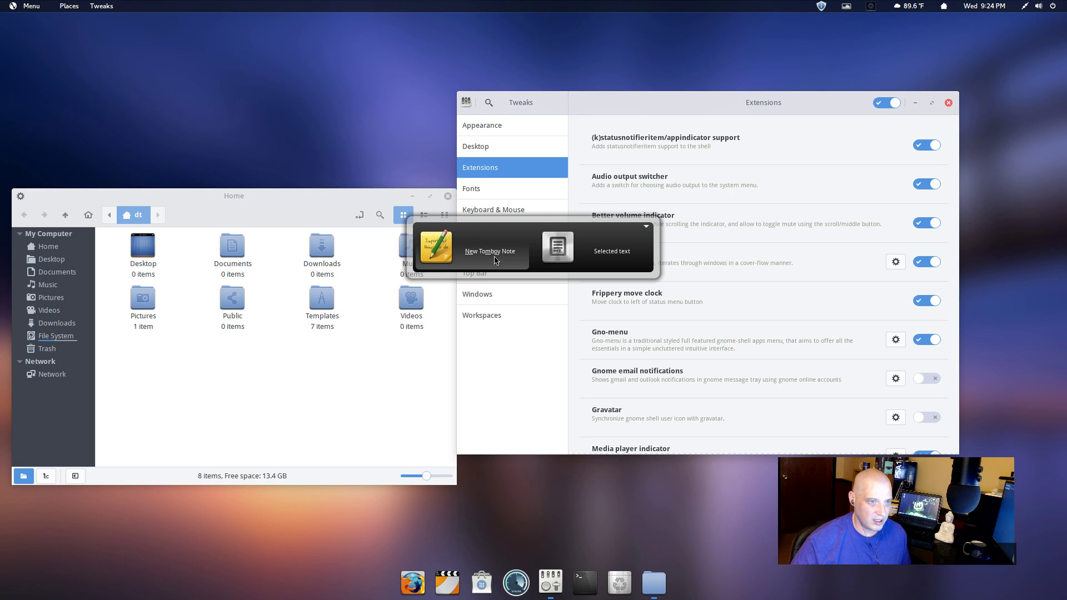
pyautogui.press('BackSpace')
pyautogui.press('BackSpace')
pyautogui.press('BackSpace')
pyautogui.press('BackSpace')
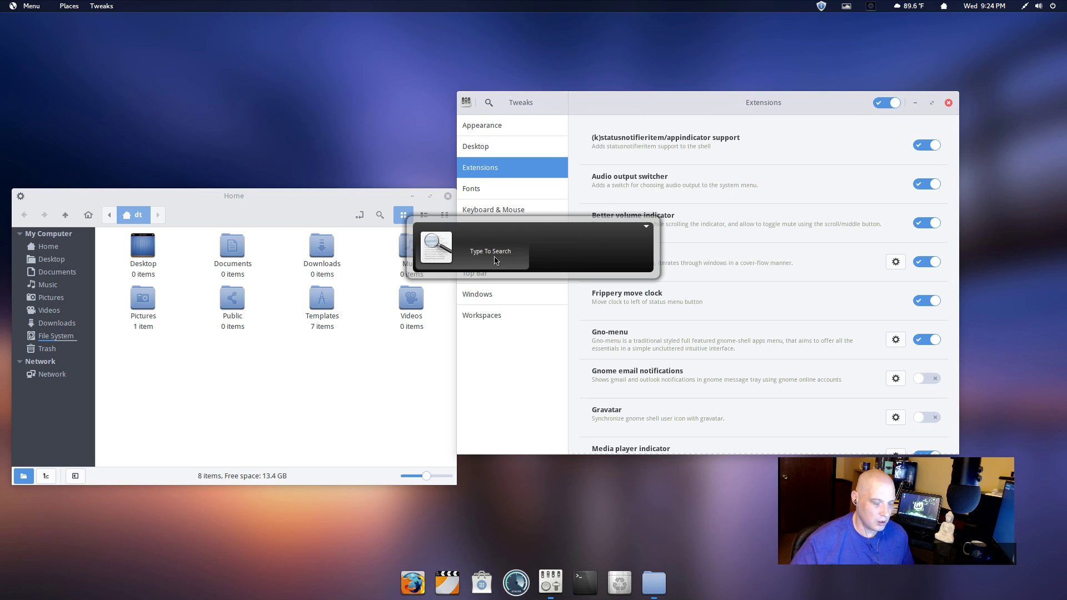
pyautogui.press('Escape')
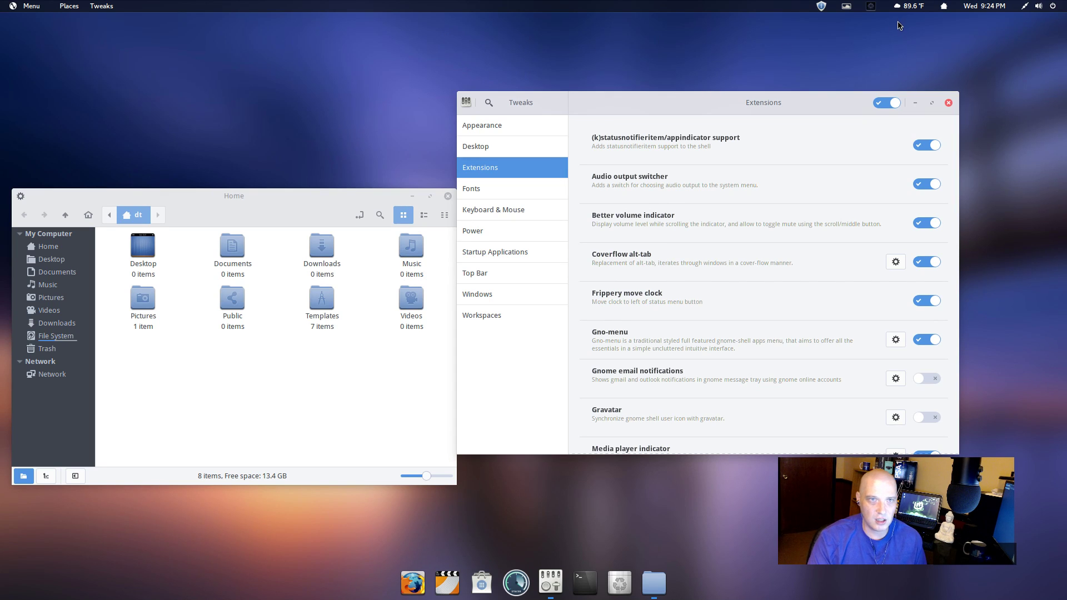
# View the current weather and forecast, then hide all windows to show the desktop and restore them
pyautogui.click(901, 5)
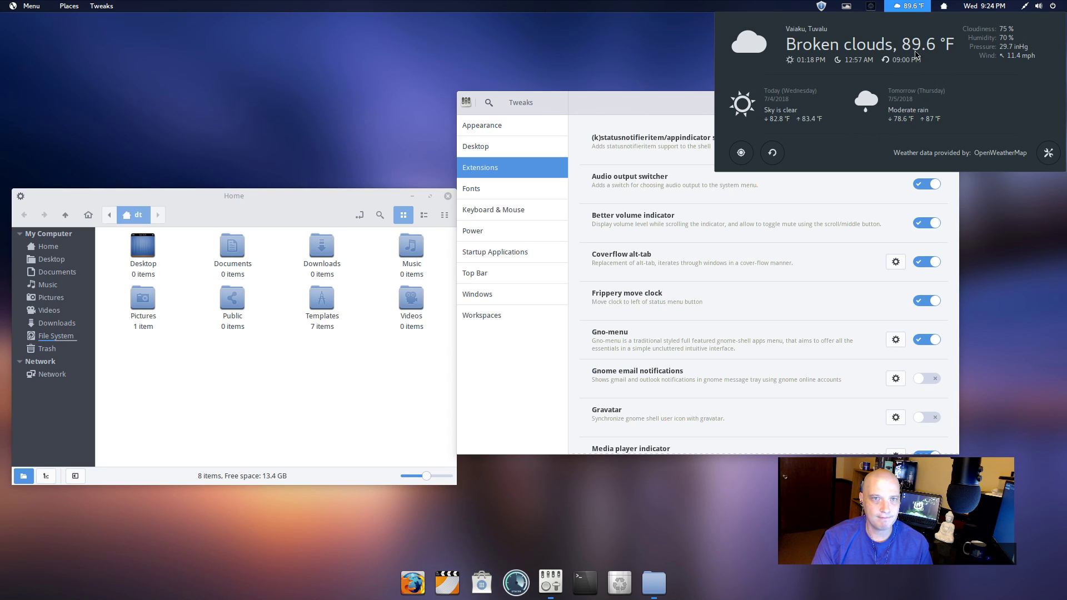
pyautogui.click(945, 8)
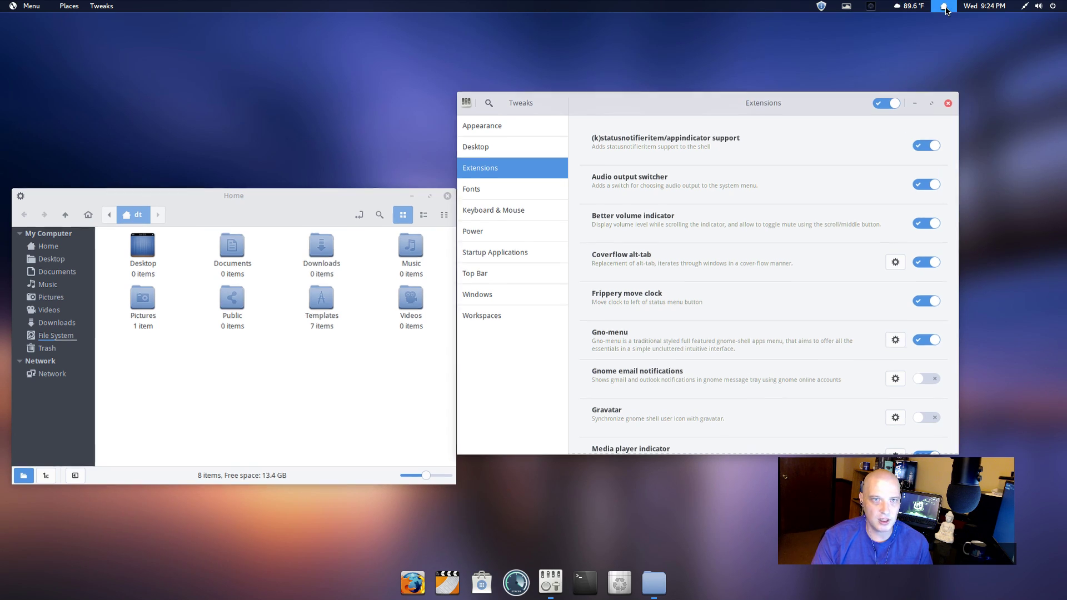
pyautogui.click(945, 8)
pyautogui.click(945, 8)
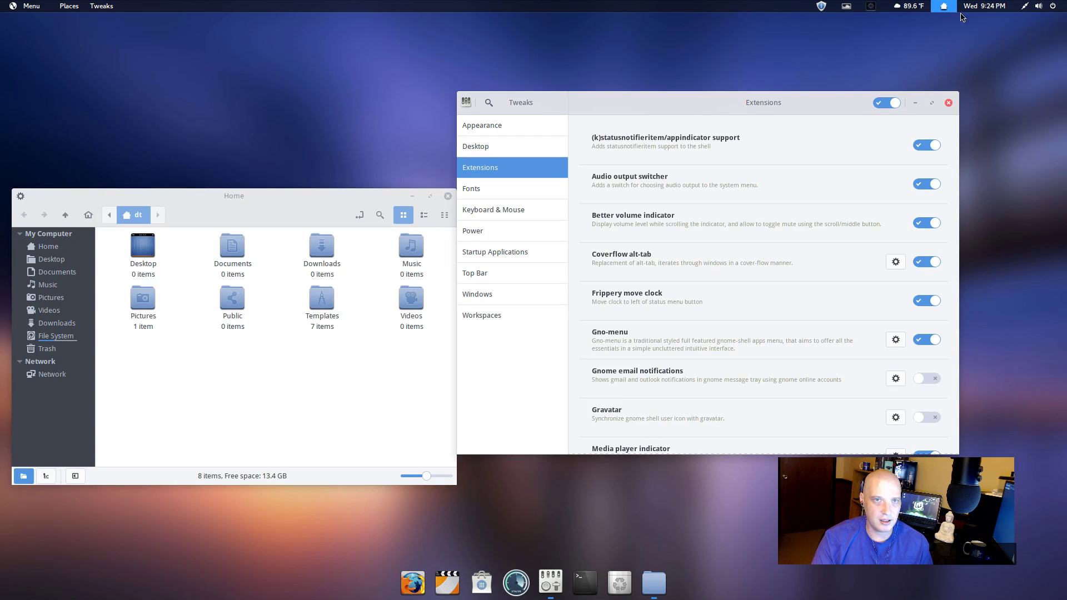
# Check the date and time menu, close it and return to the desktop
pyautogui.click(995, 5)
pyautogui.click(995, 4)
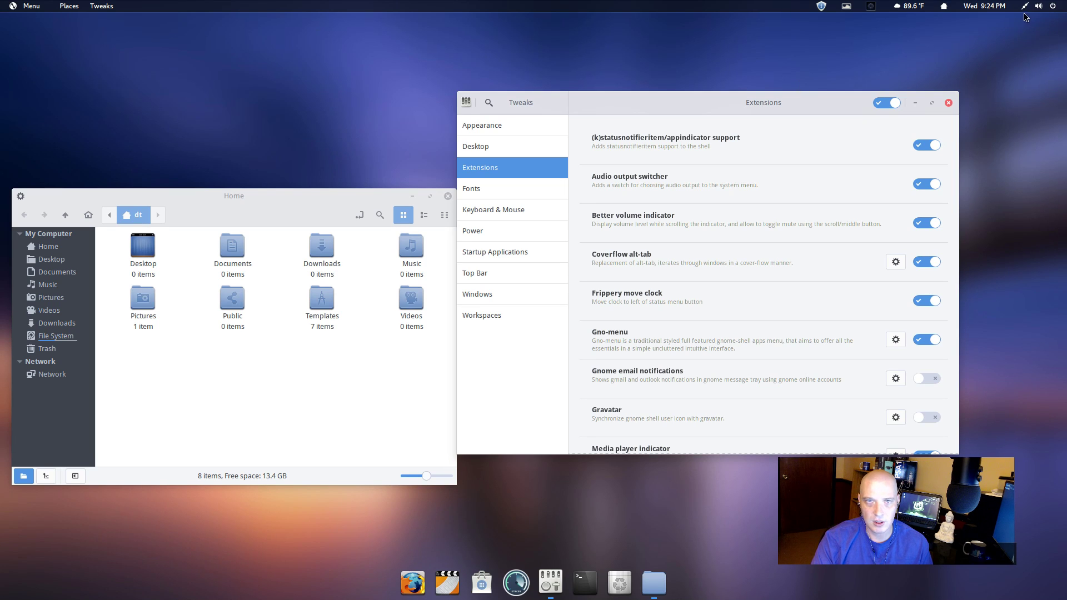
pyautogui.click(971, 137)
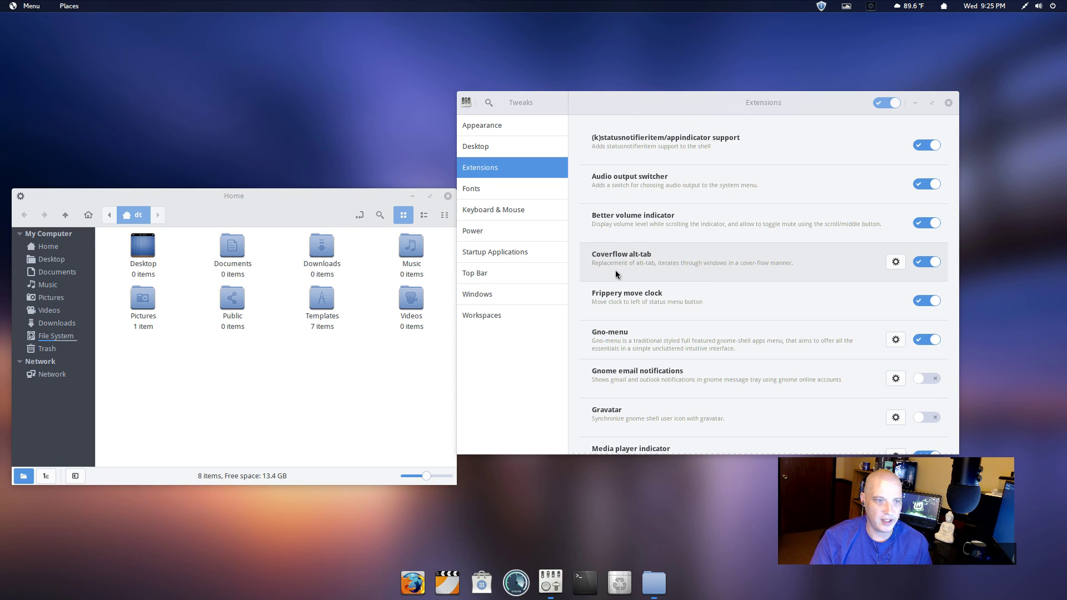
# Review the extensions list through User themes, then close the Tweaks window and the Home folder window
pyautogui.scroll(-1, 615, 270)
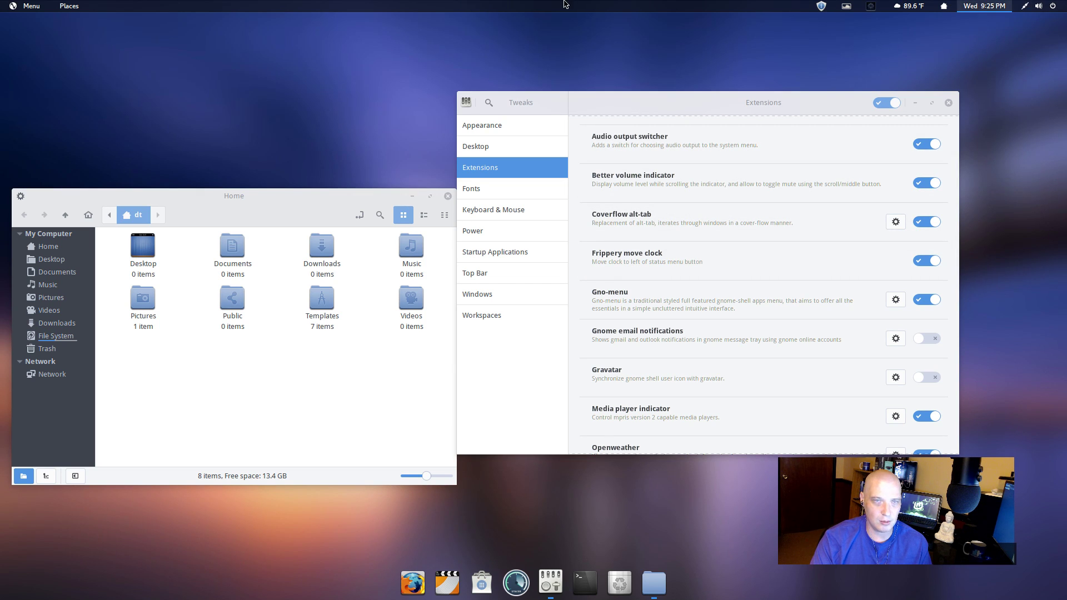
pyautogui.scroll(-4, 711, 355)
pyautogui.scroll(-3, 711, 356)
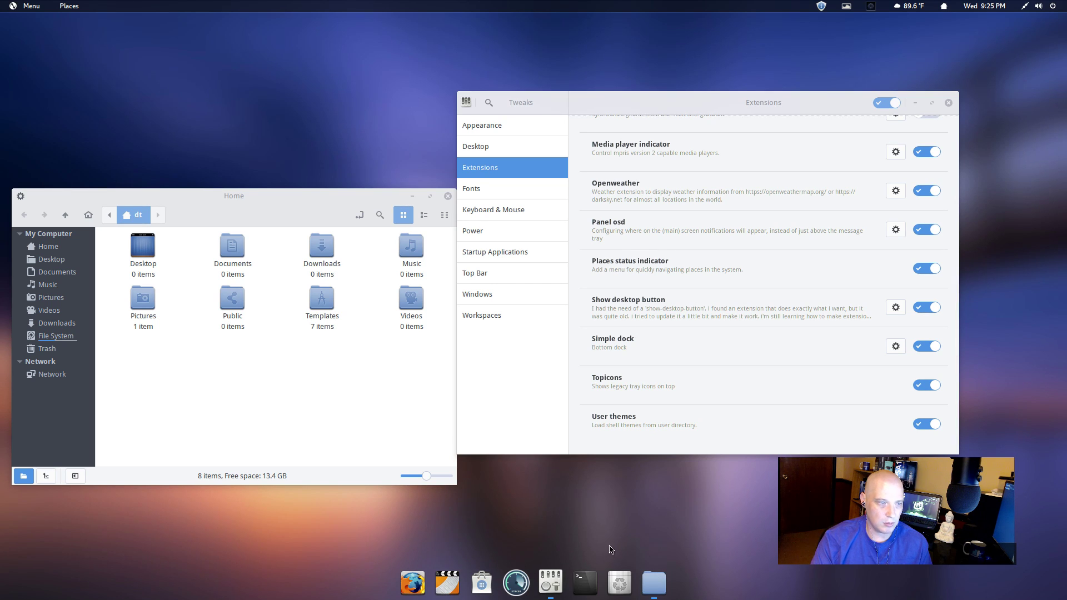
pyautogui.click(945, 103)
pyautogui.click(447, 197)
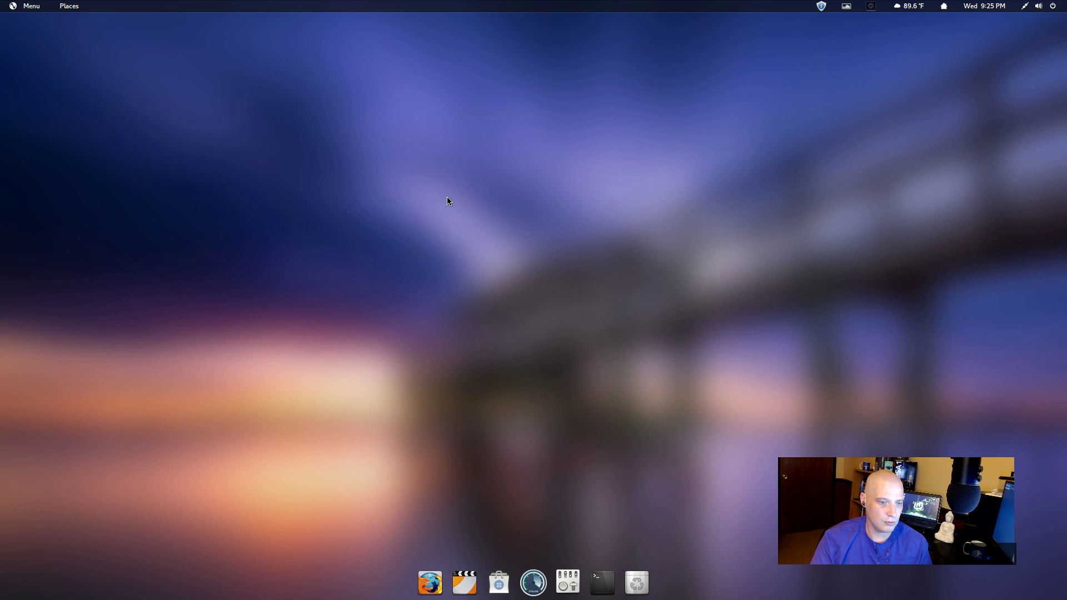